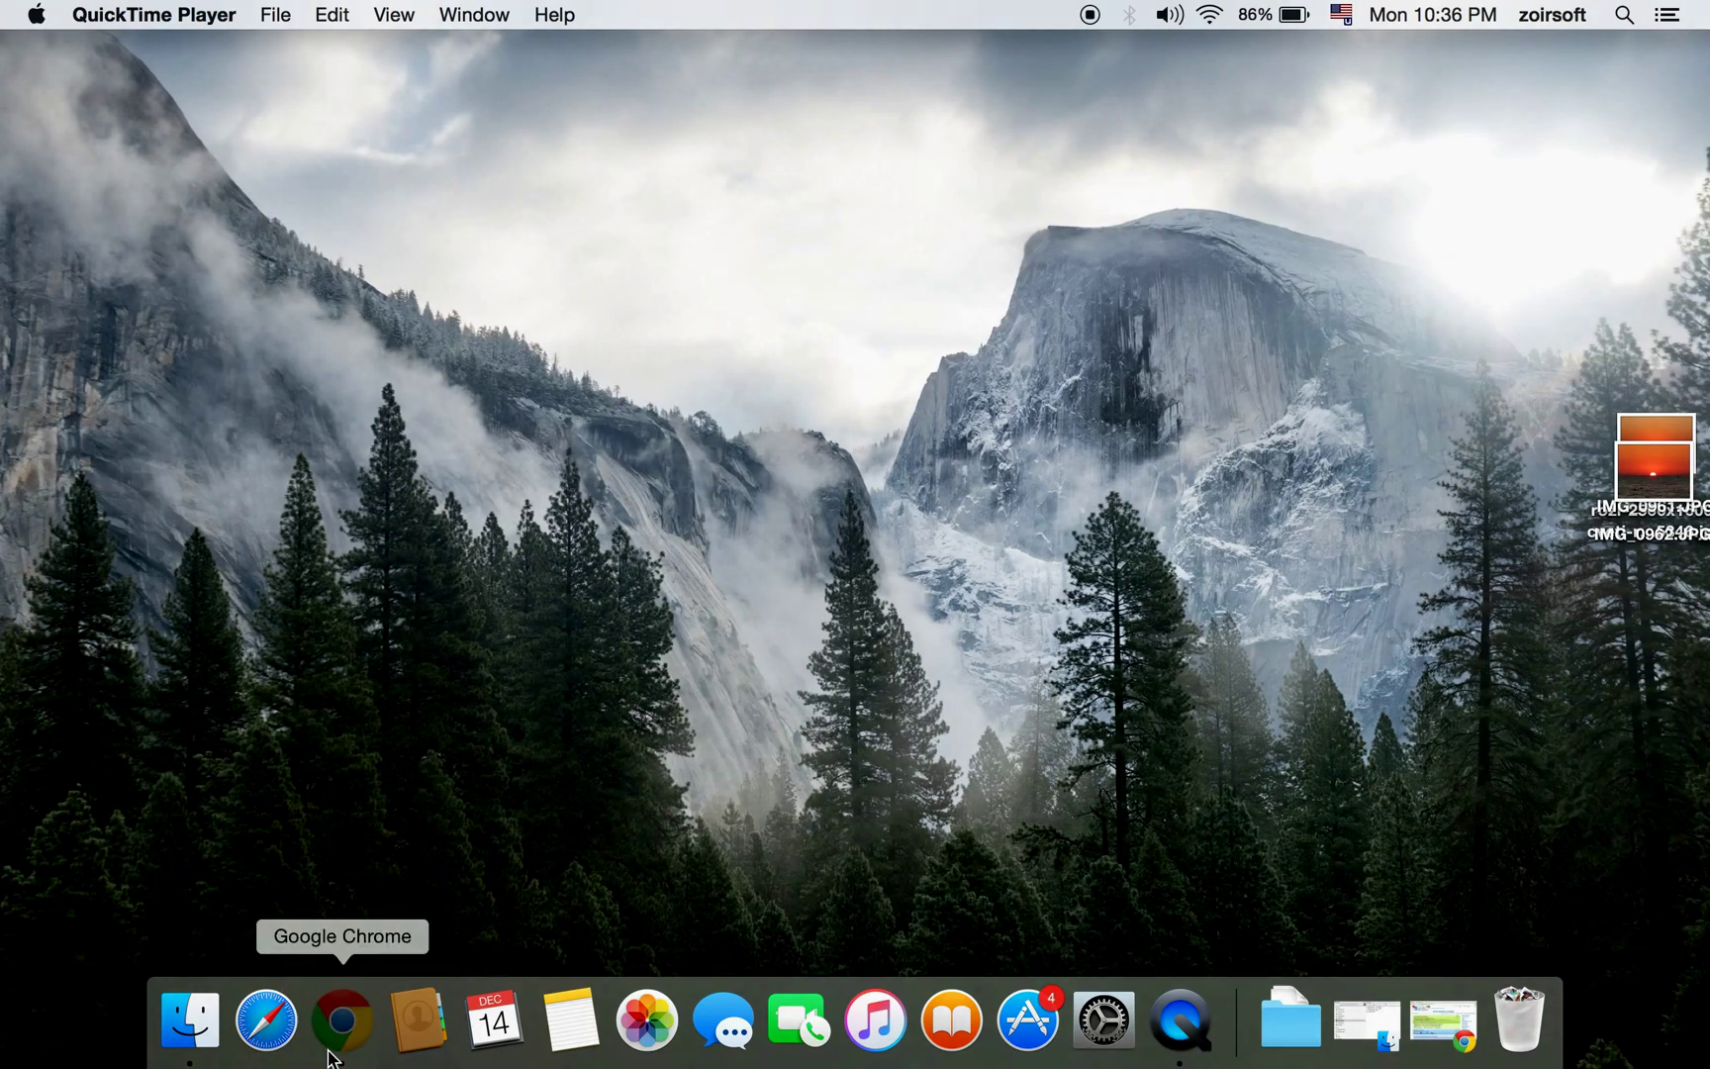
- On the OpenOffice 4.1.2 download page, confirm OS X DMG and English [US], then minimize Chrome
click(342, 1019)
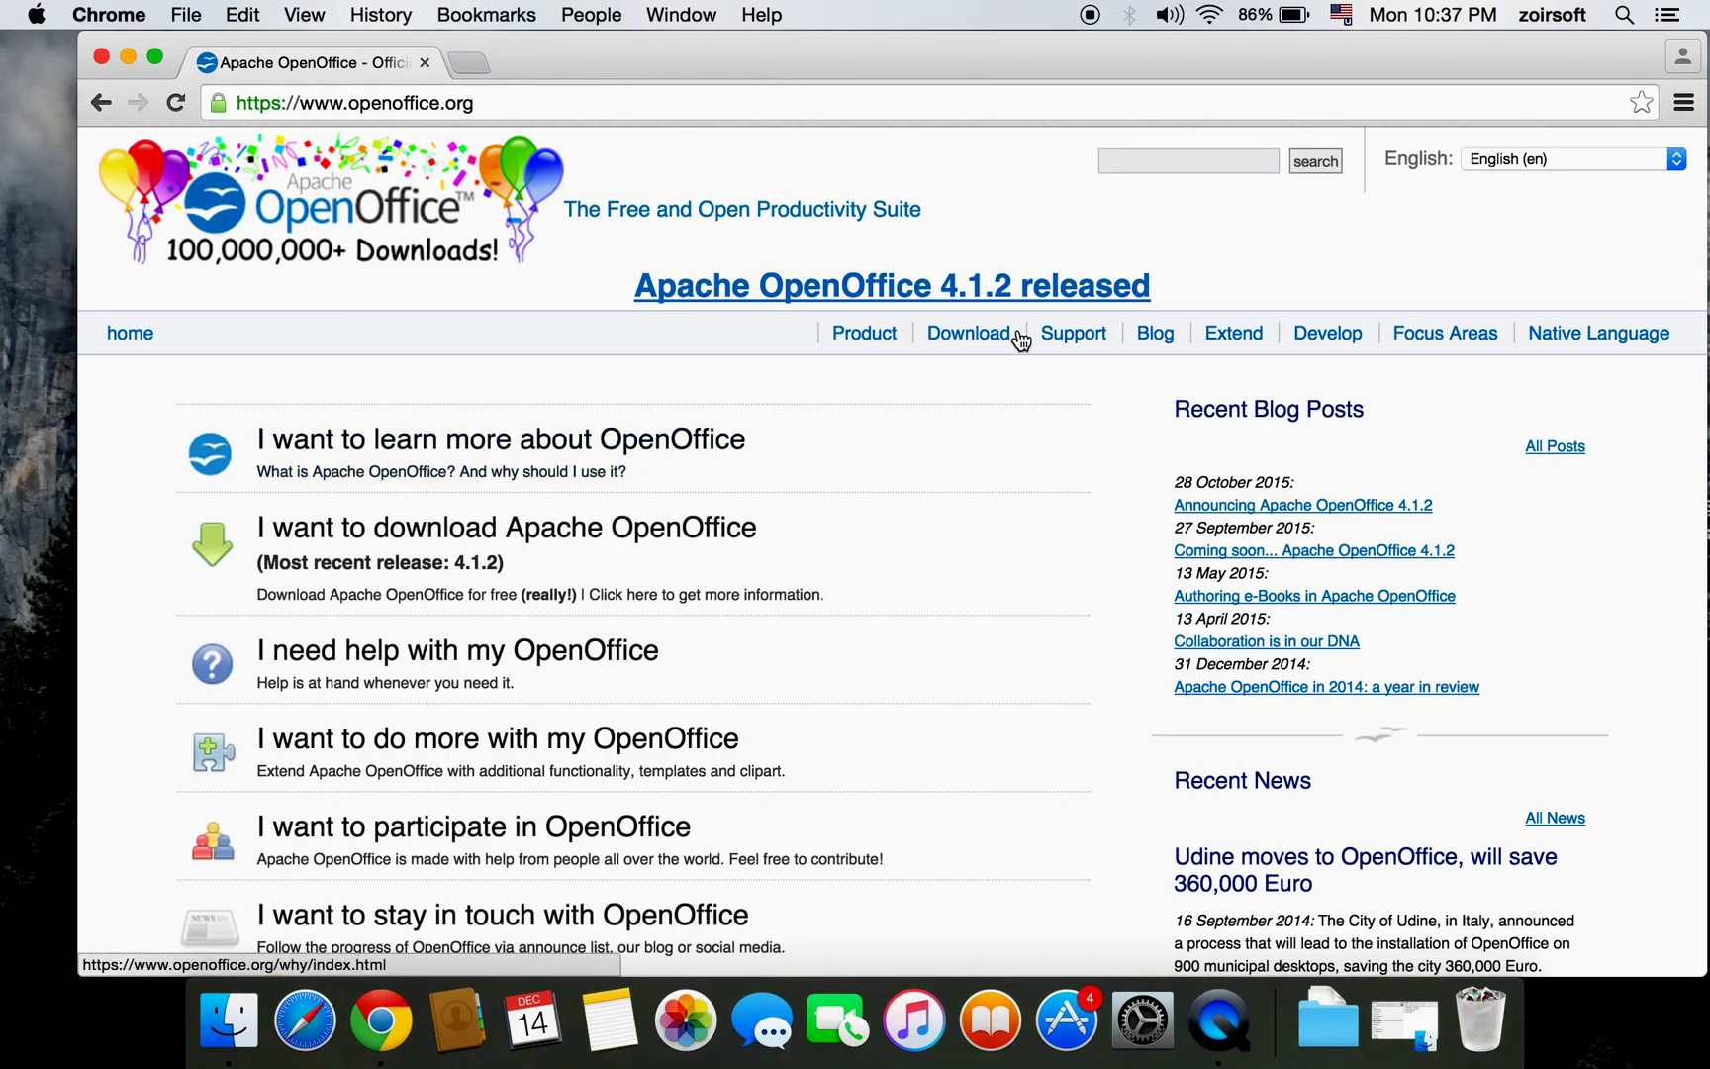
click(961, 340)
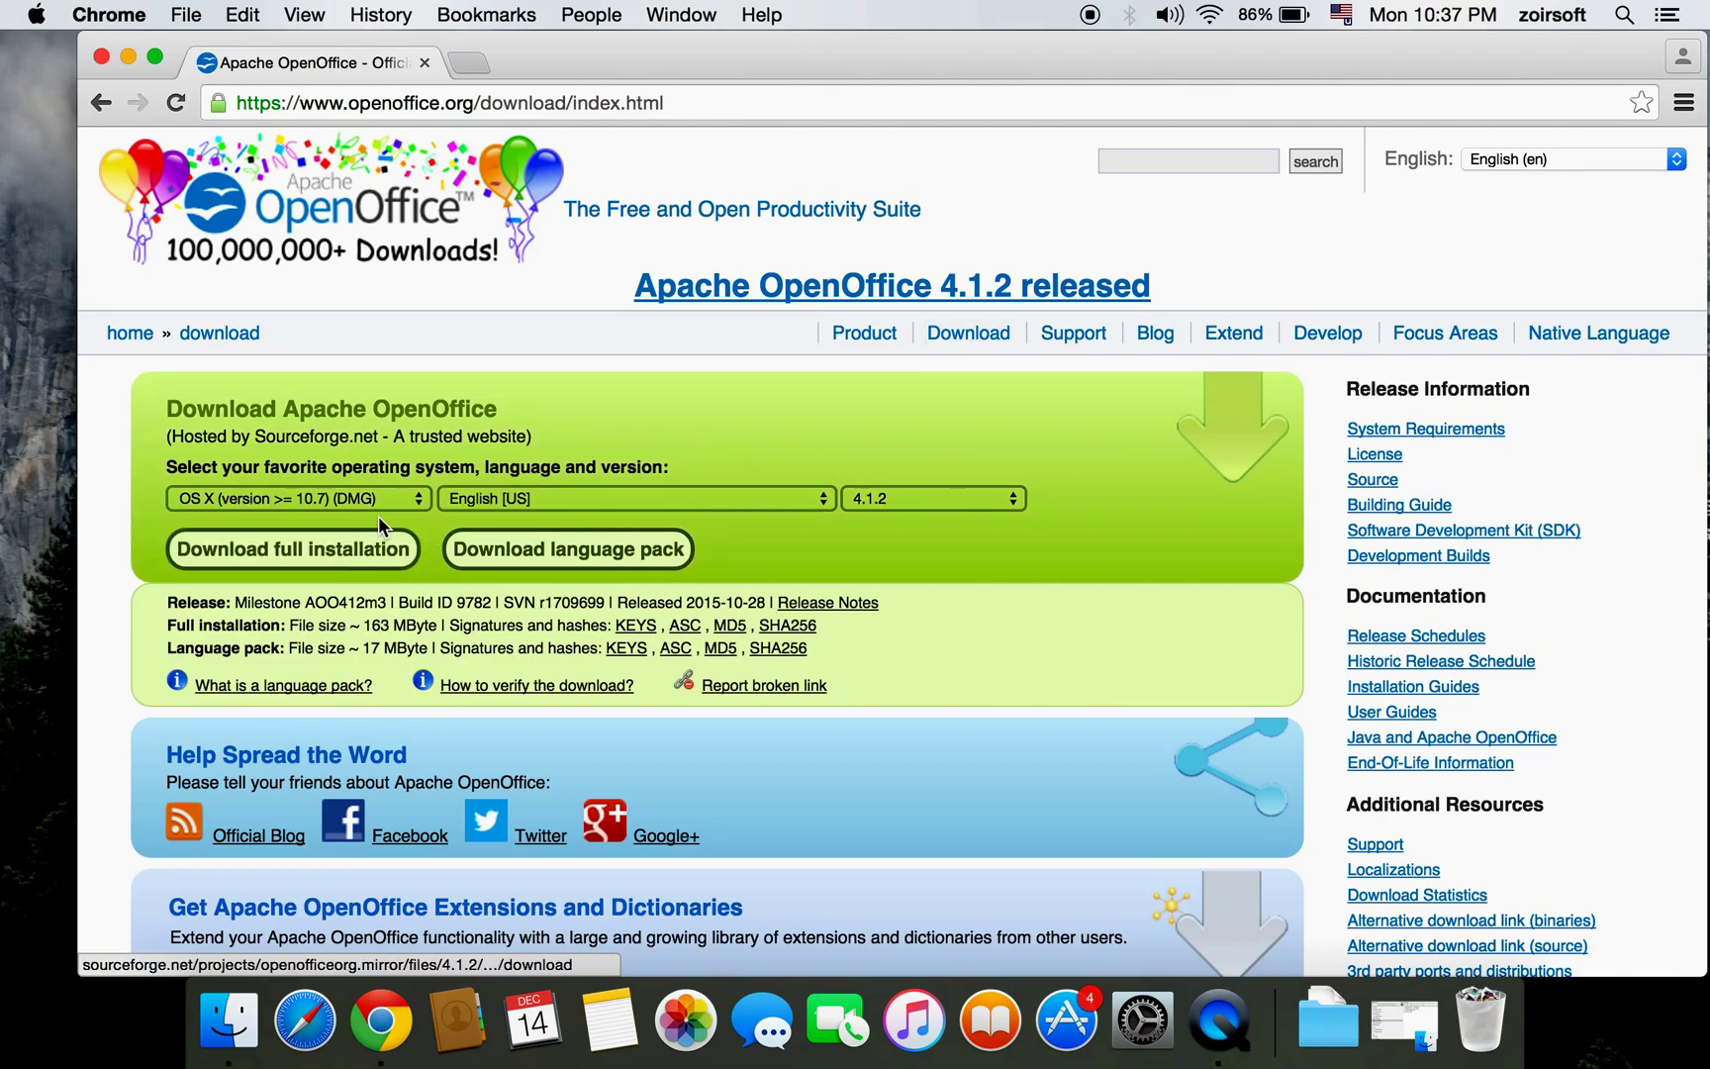
click(373, 505)
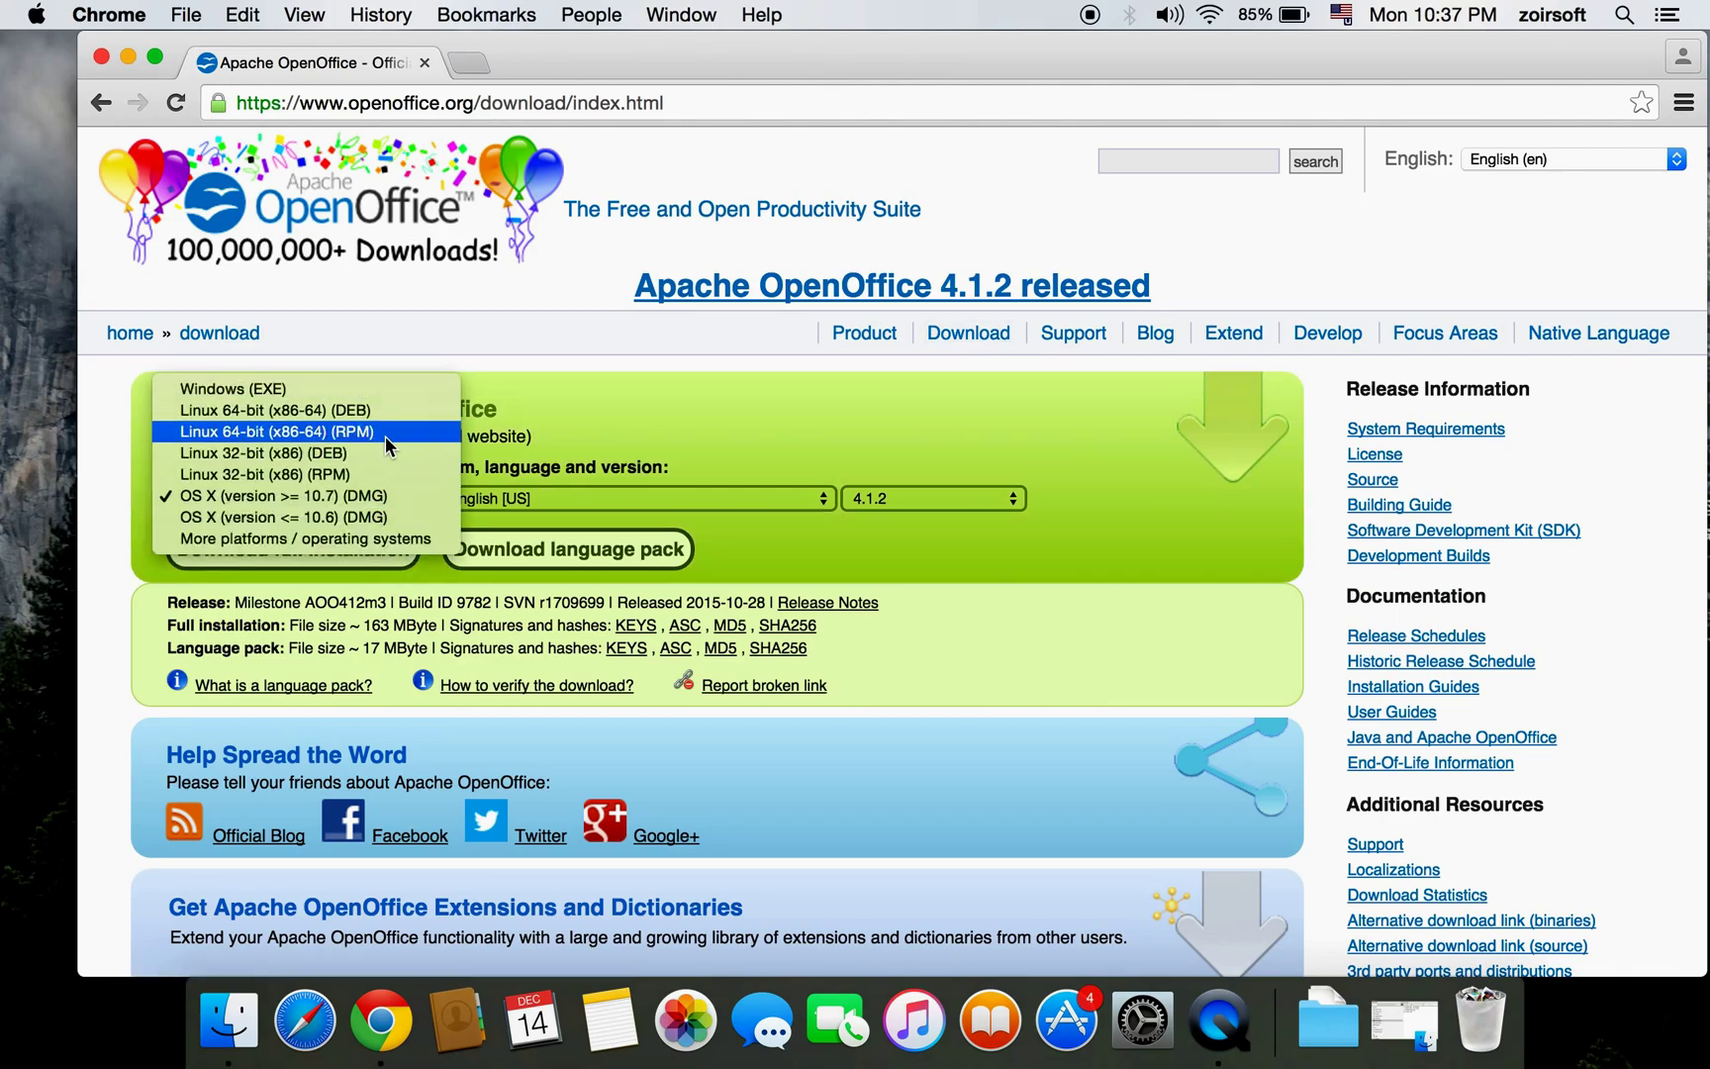
click(358, 498)
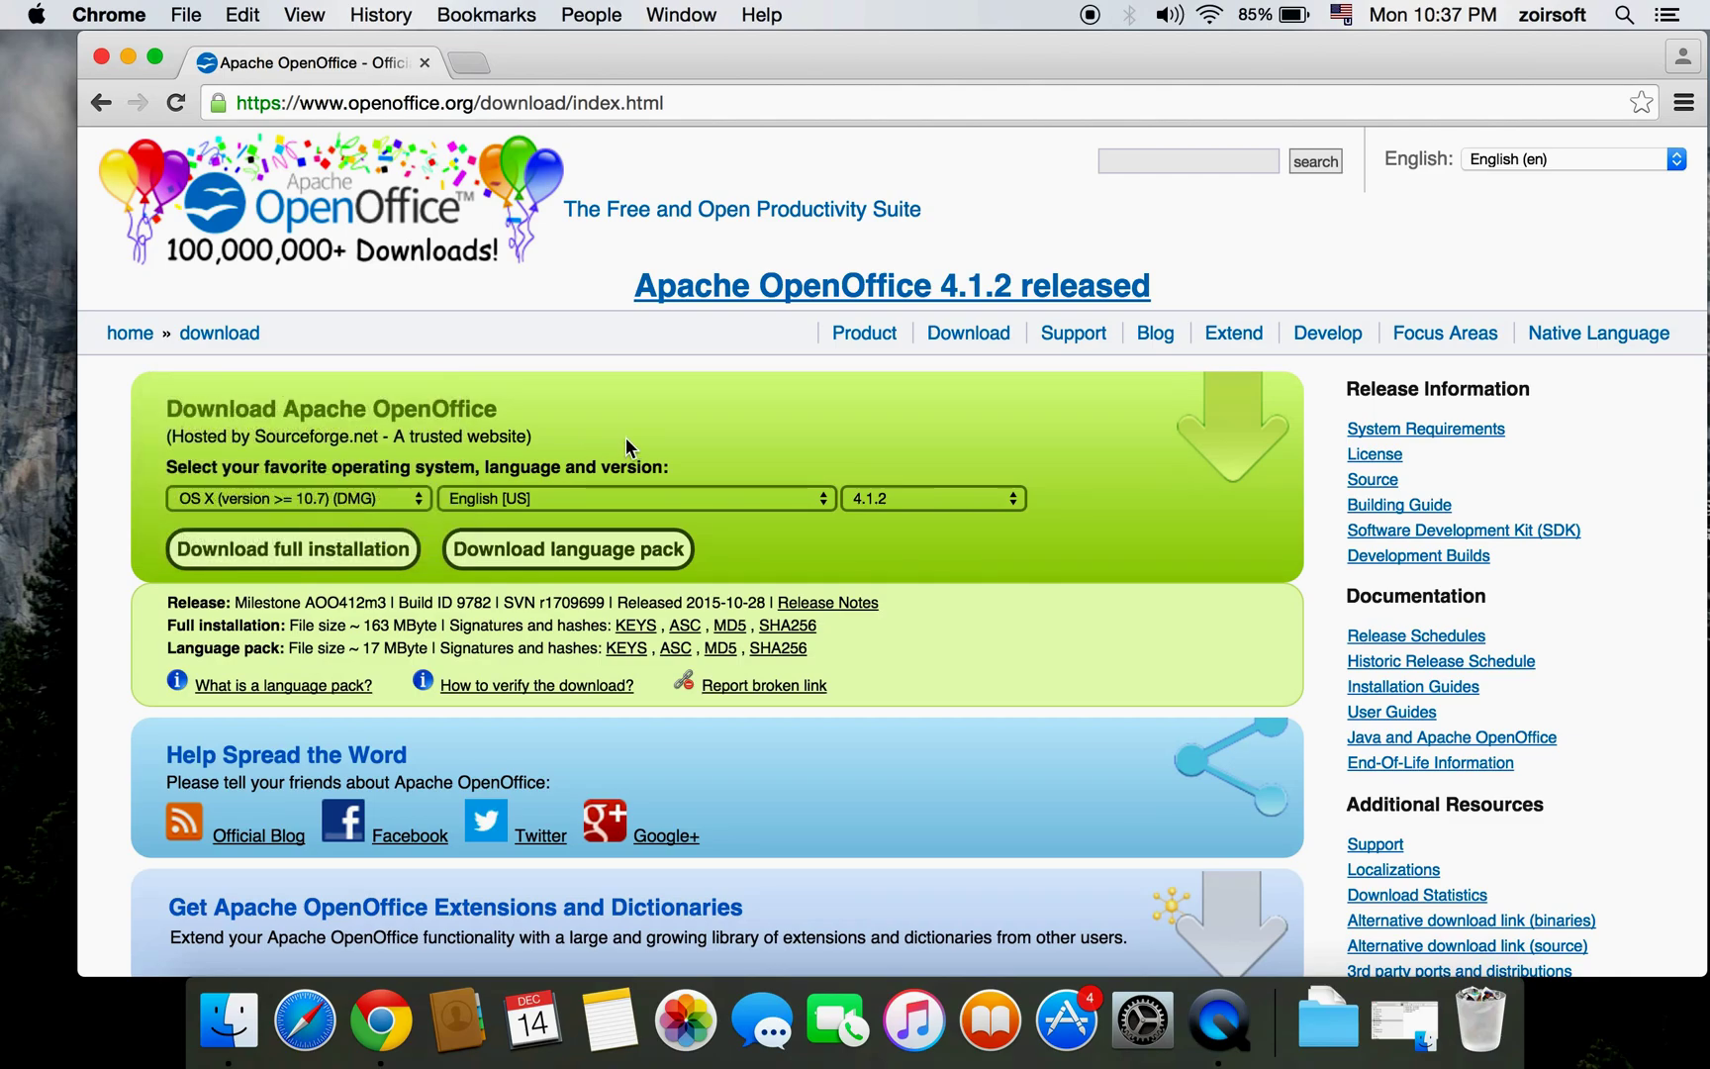
click(685, 498)
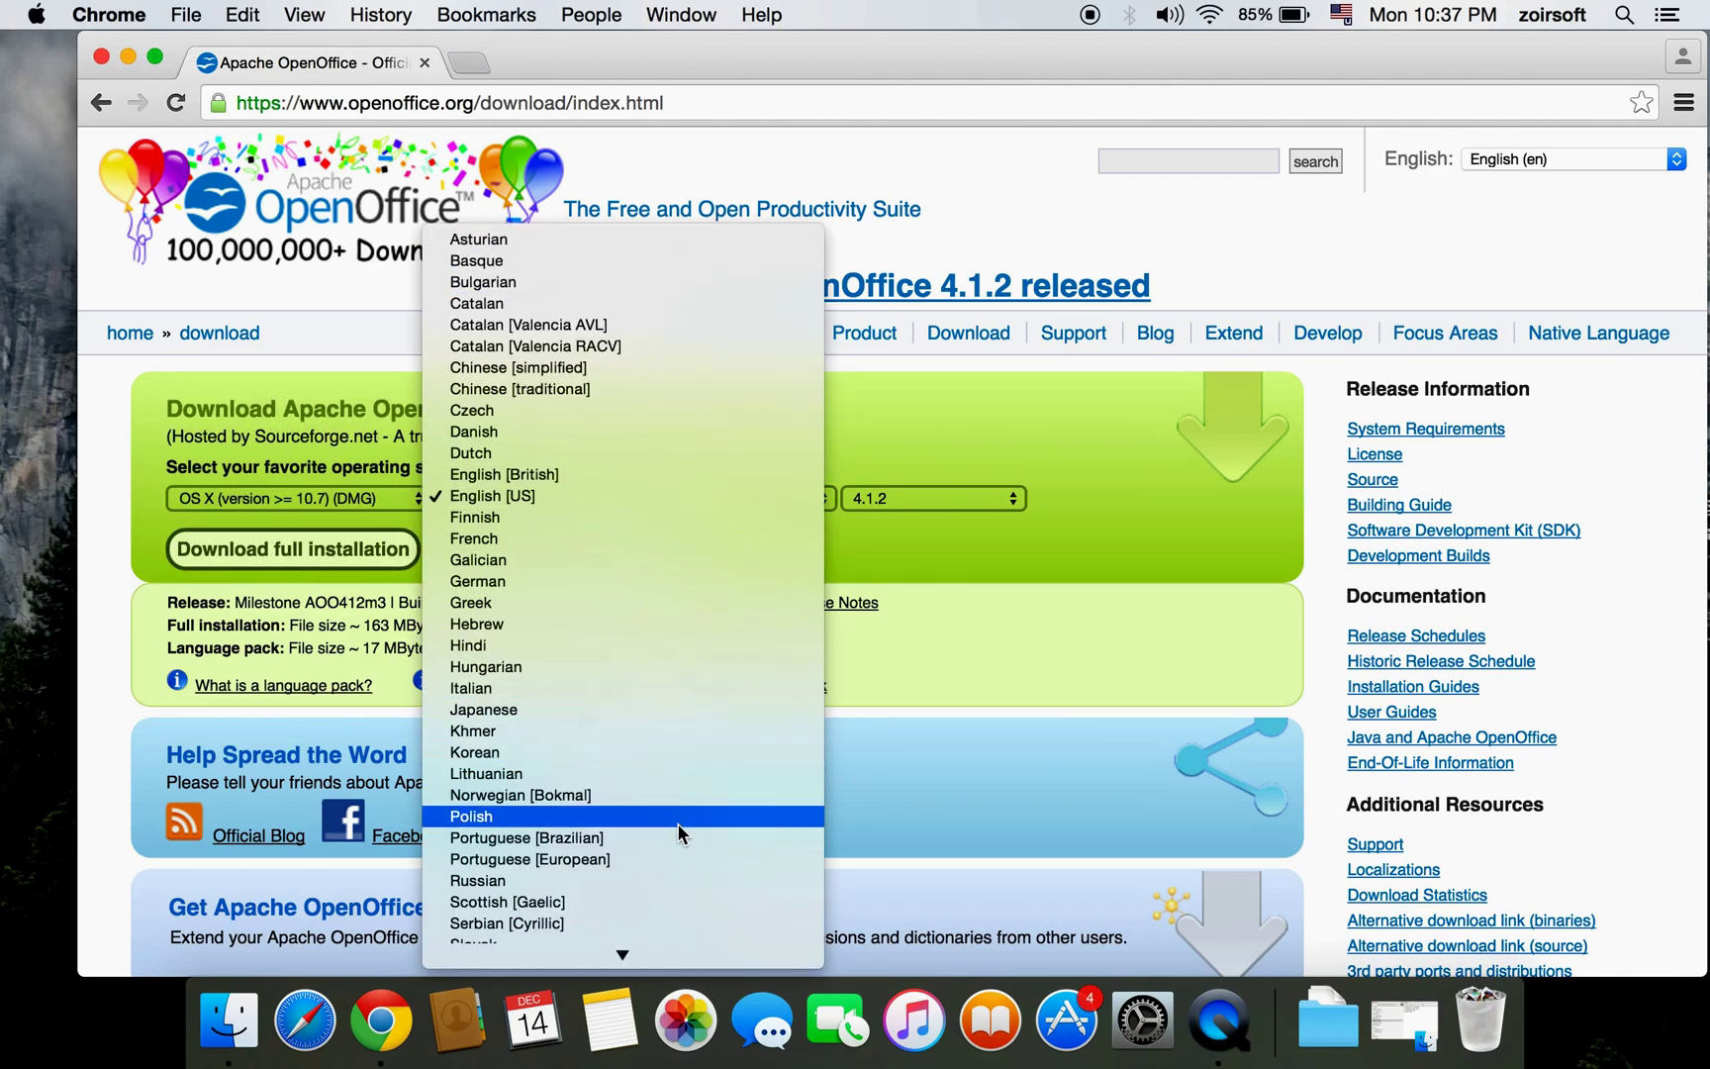
click(940, 409)
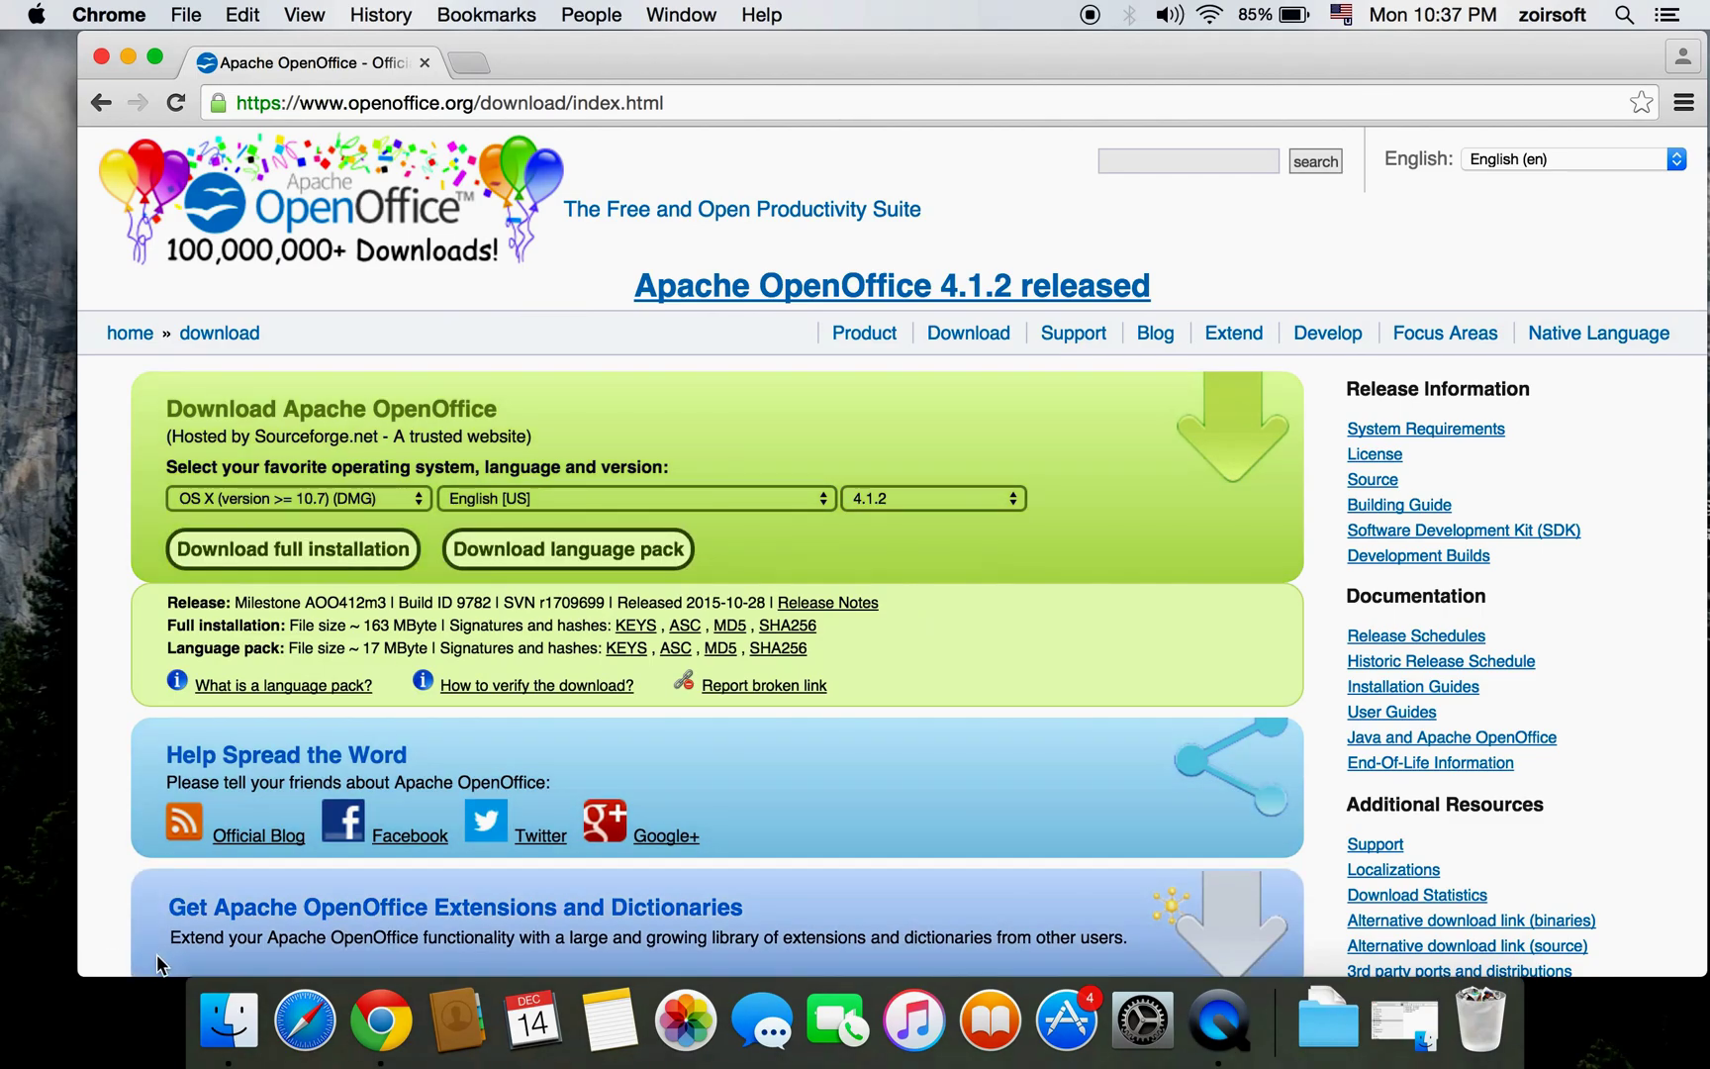
click(128, 56)
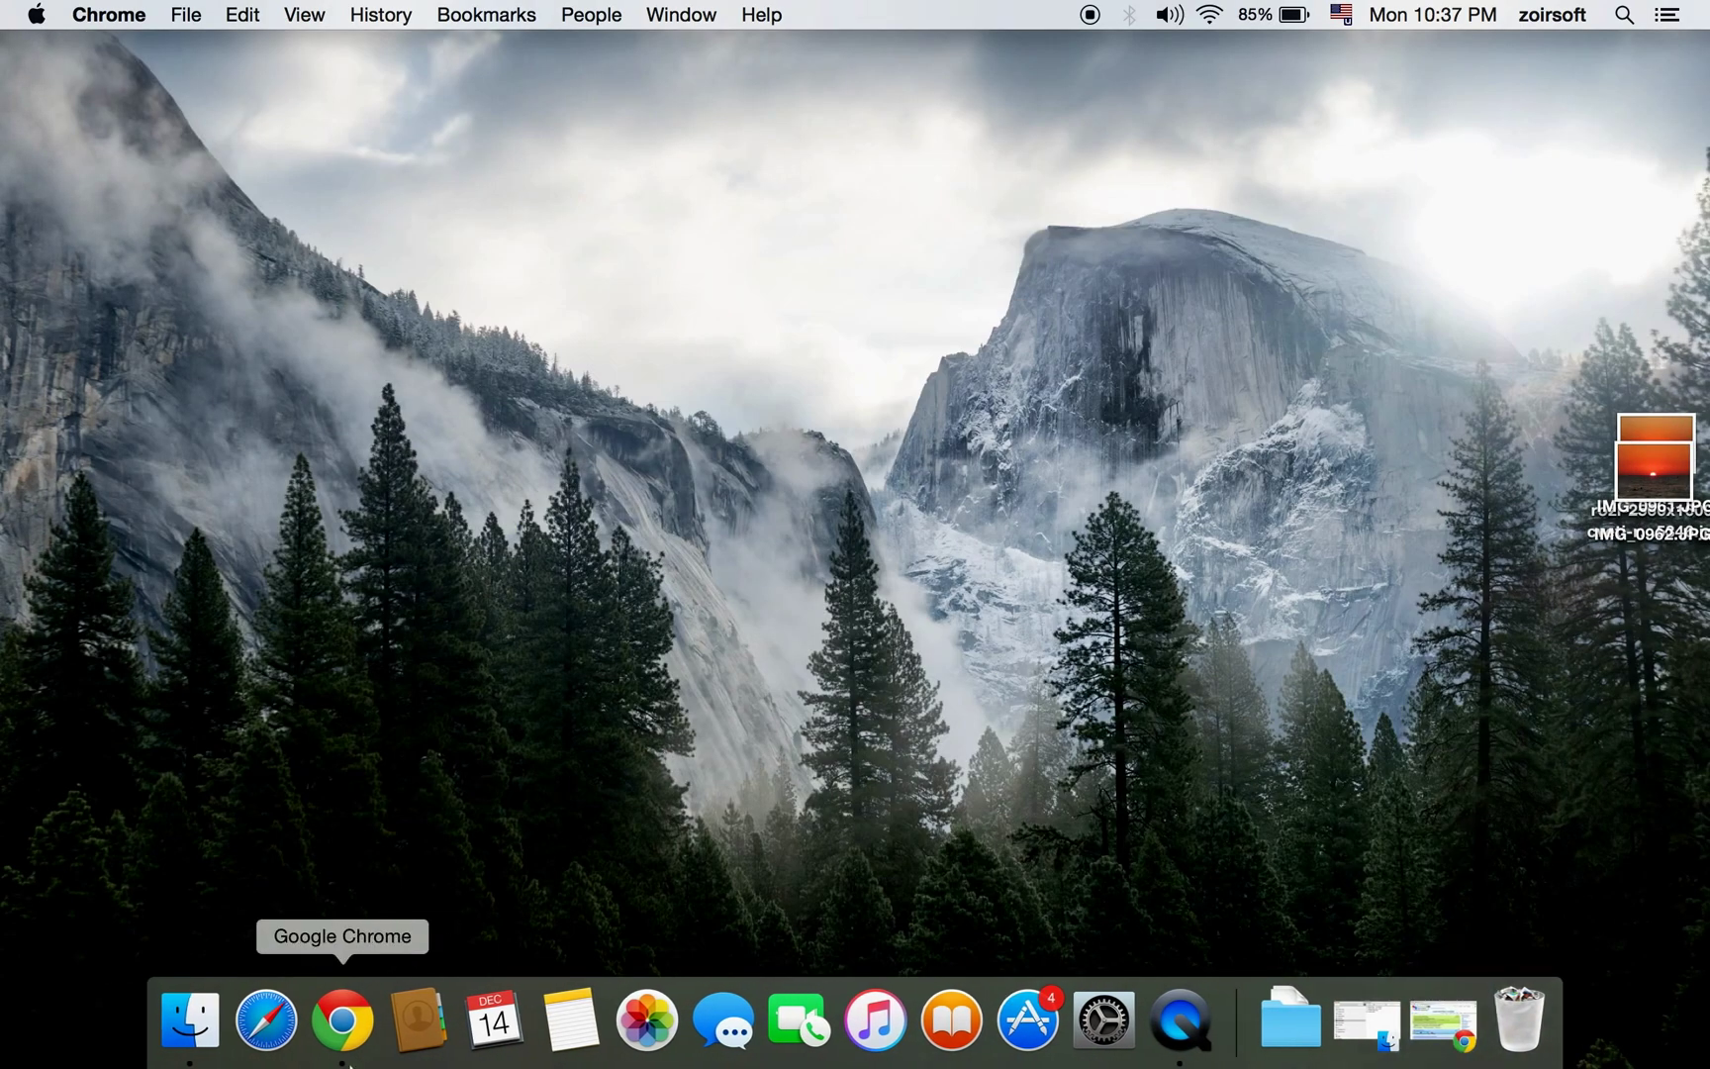
- Mount the en-US OpenOffice disk image from Downloads and copy OpenOffice into Applications
click(229, 1019)
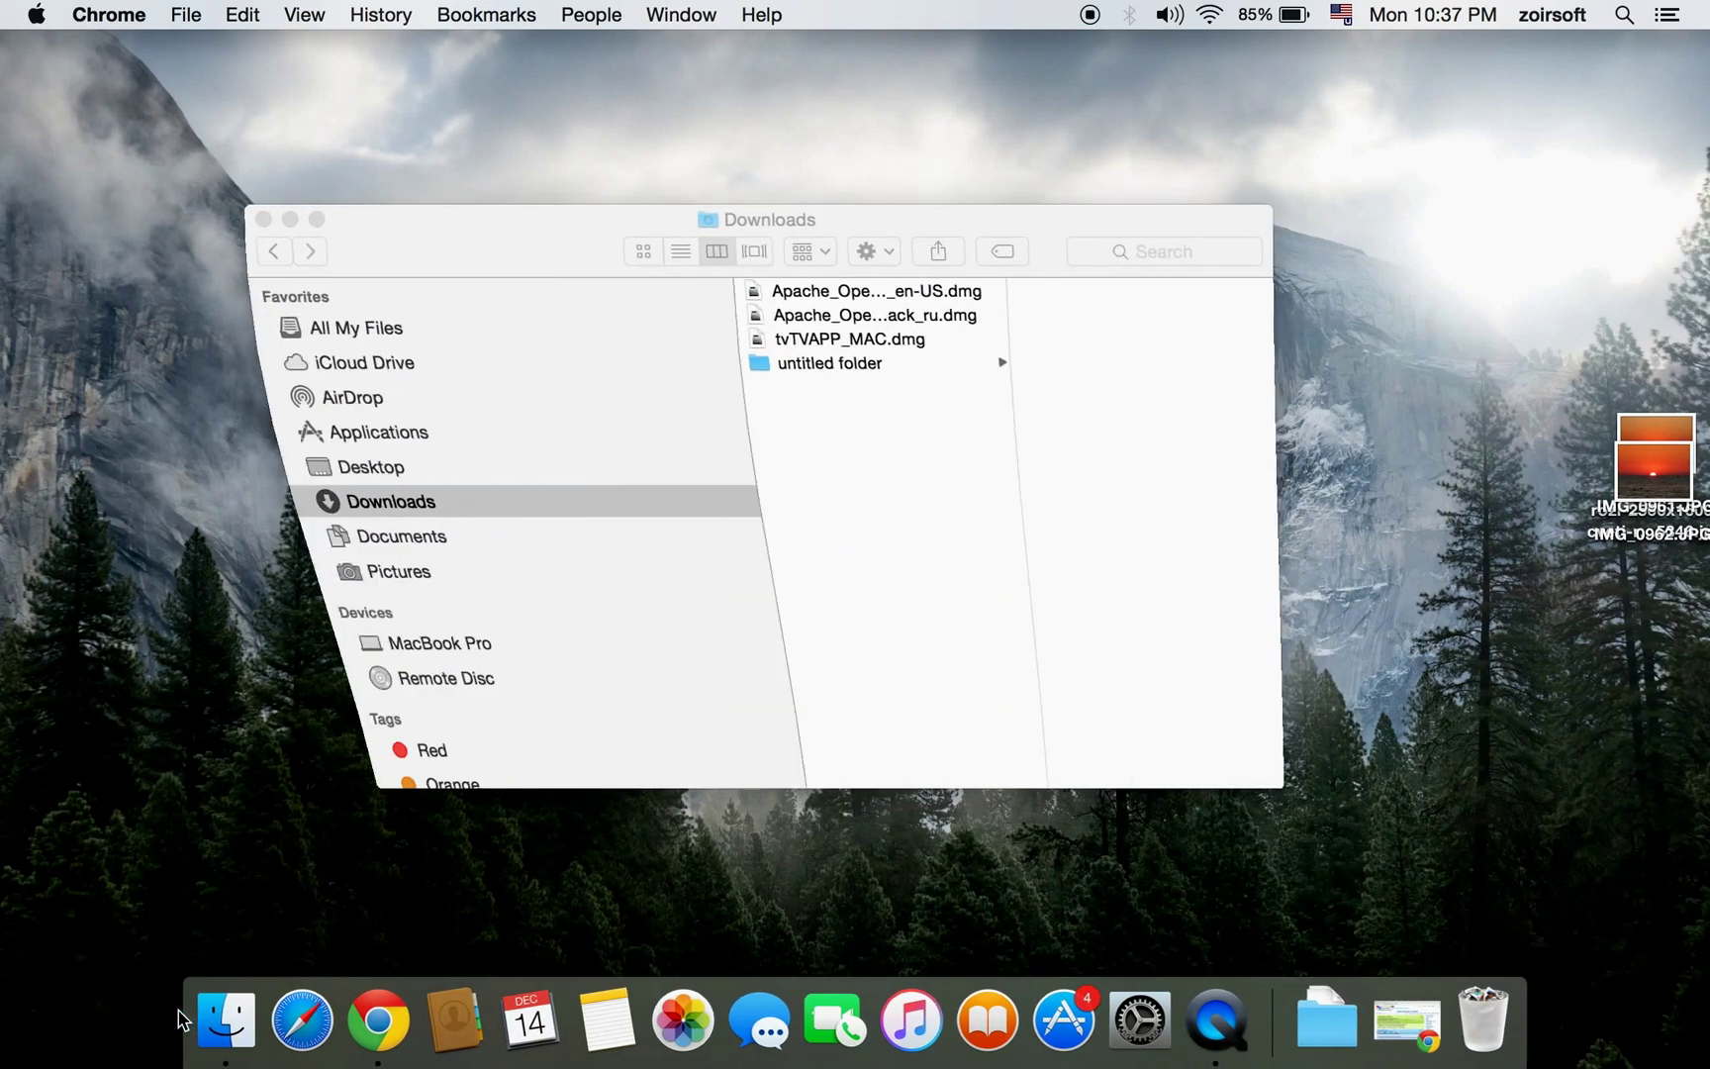
click(853, 293)
double_click(852, 293)
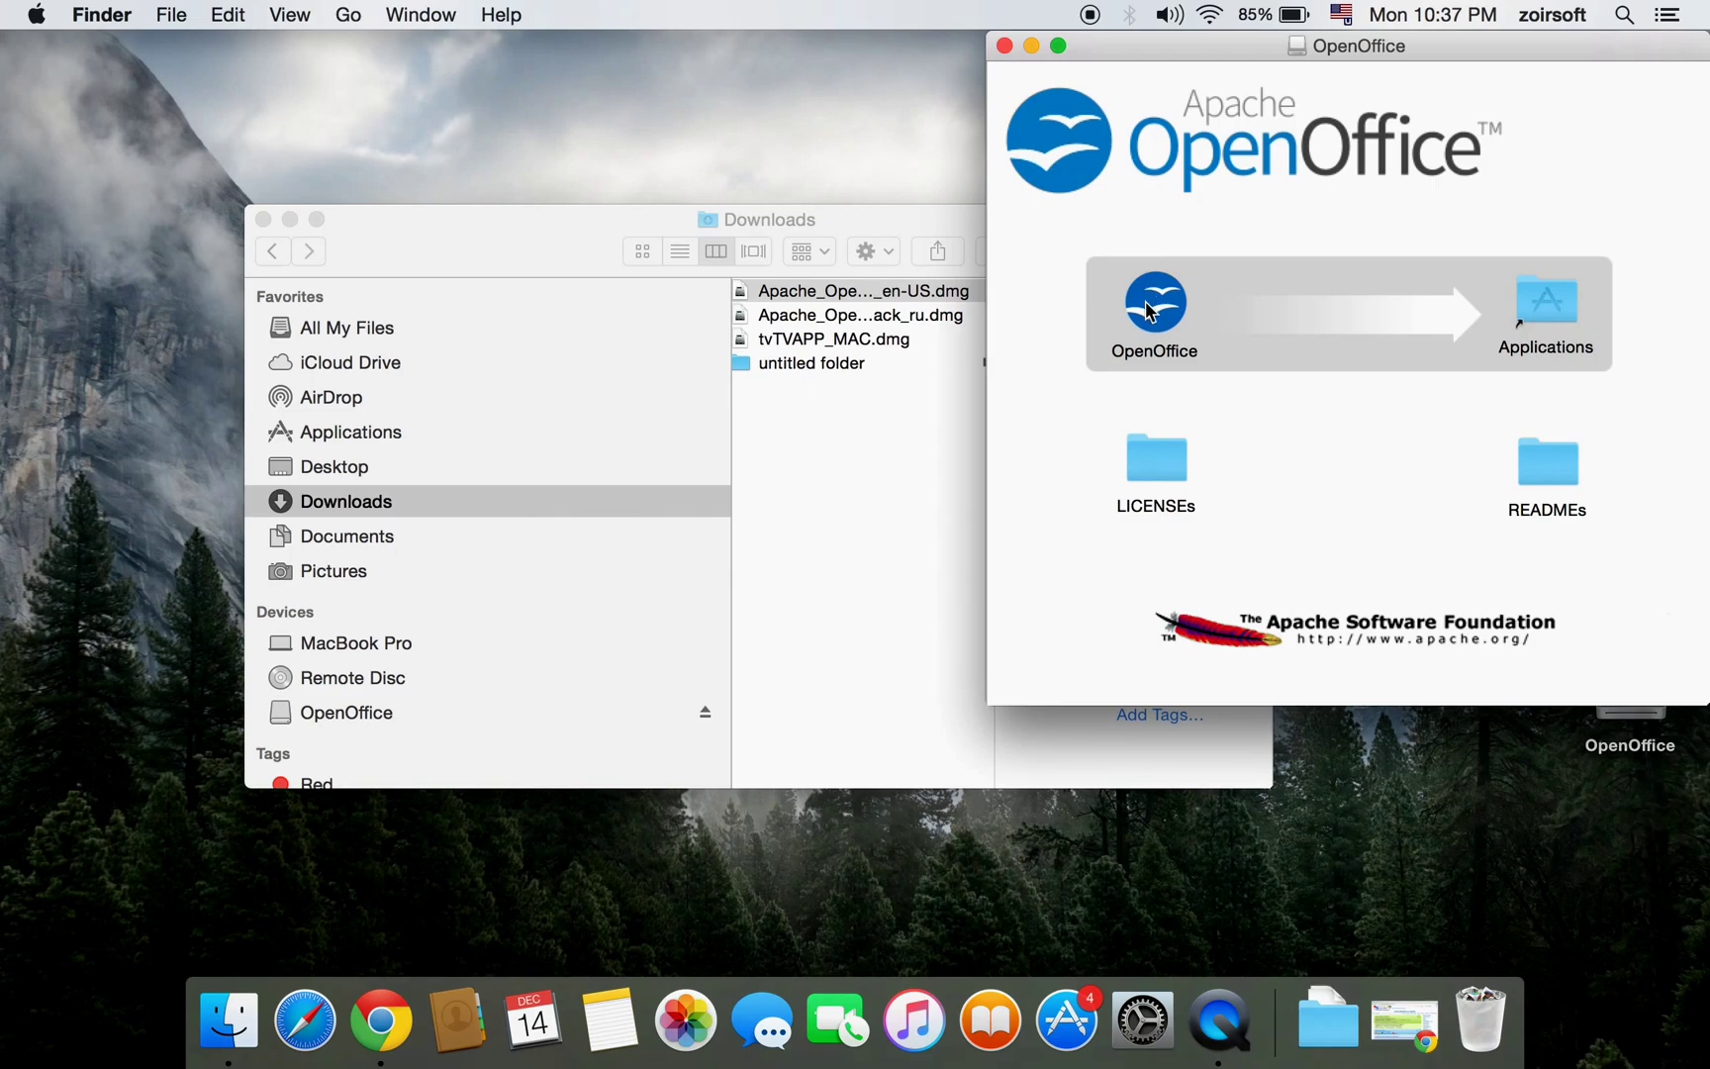
drag(1148, 310, 1537, 317)
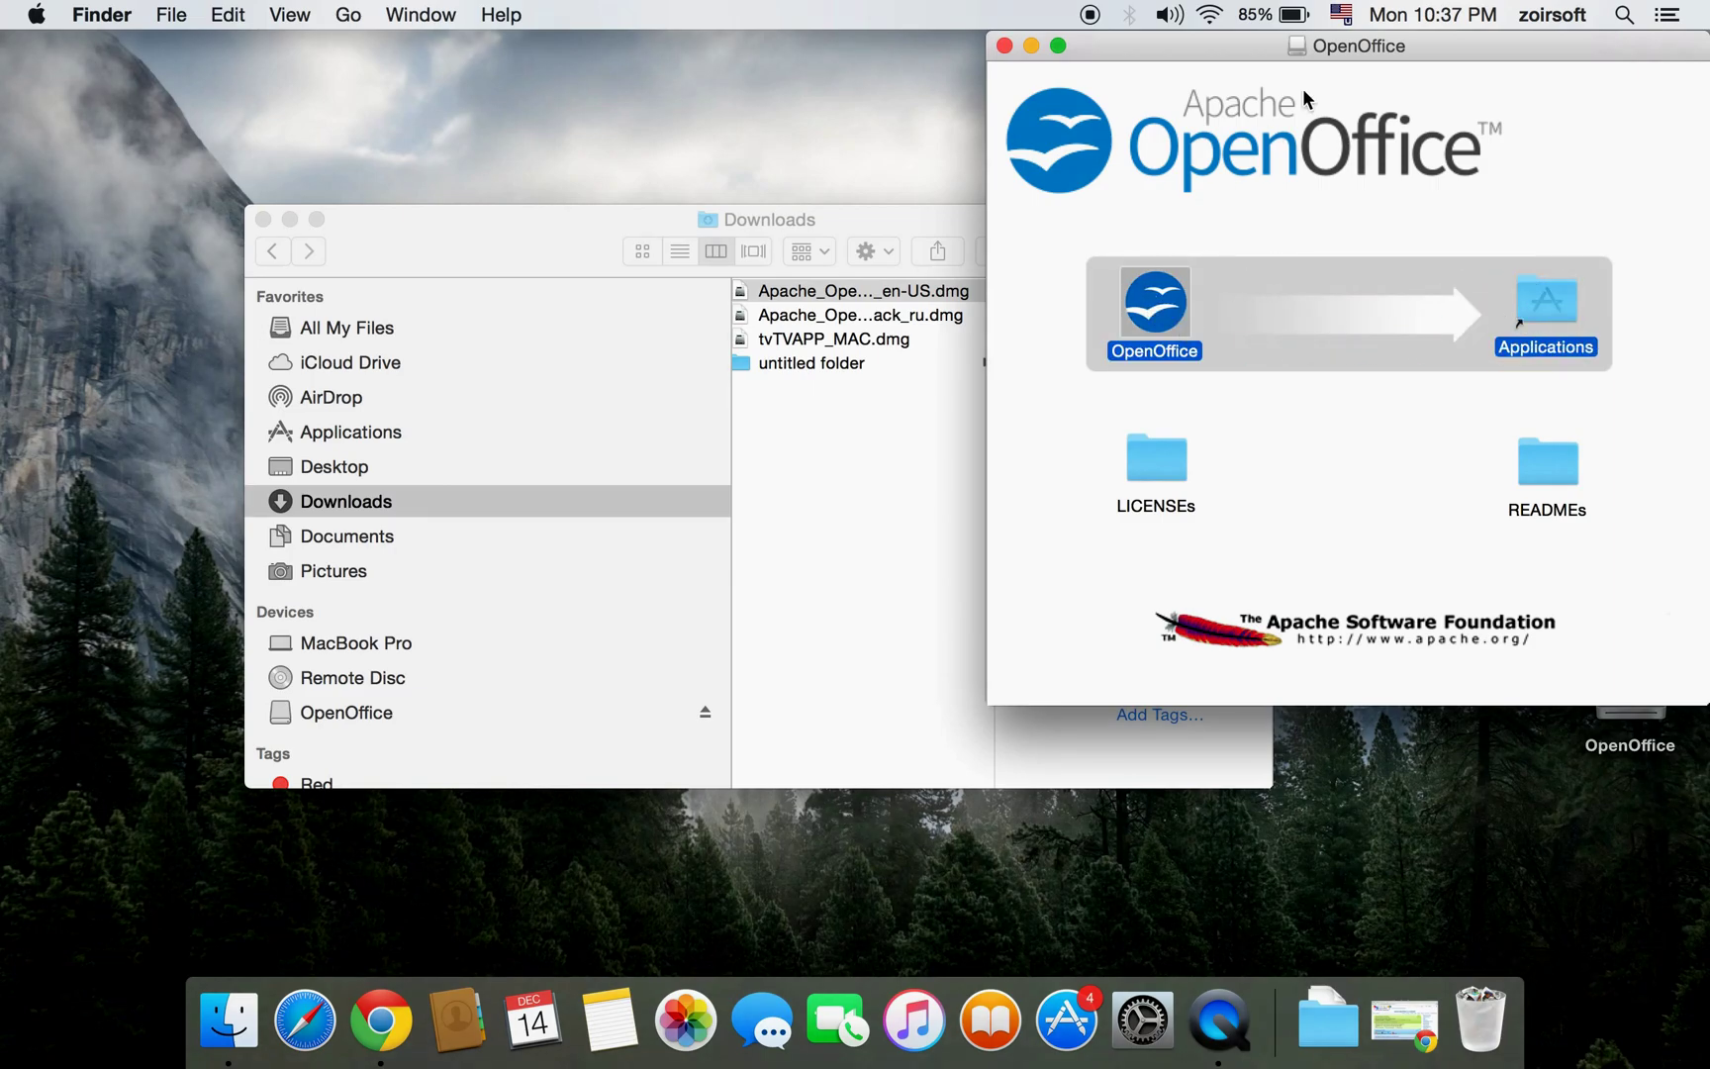
drag(1429, 47, 886, 119)
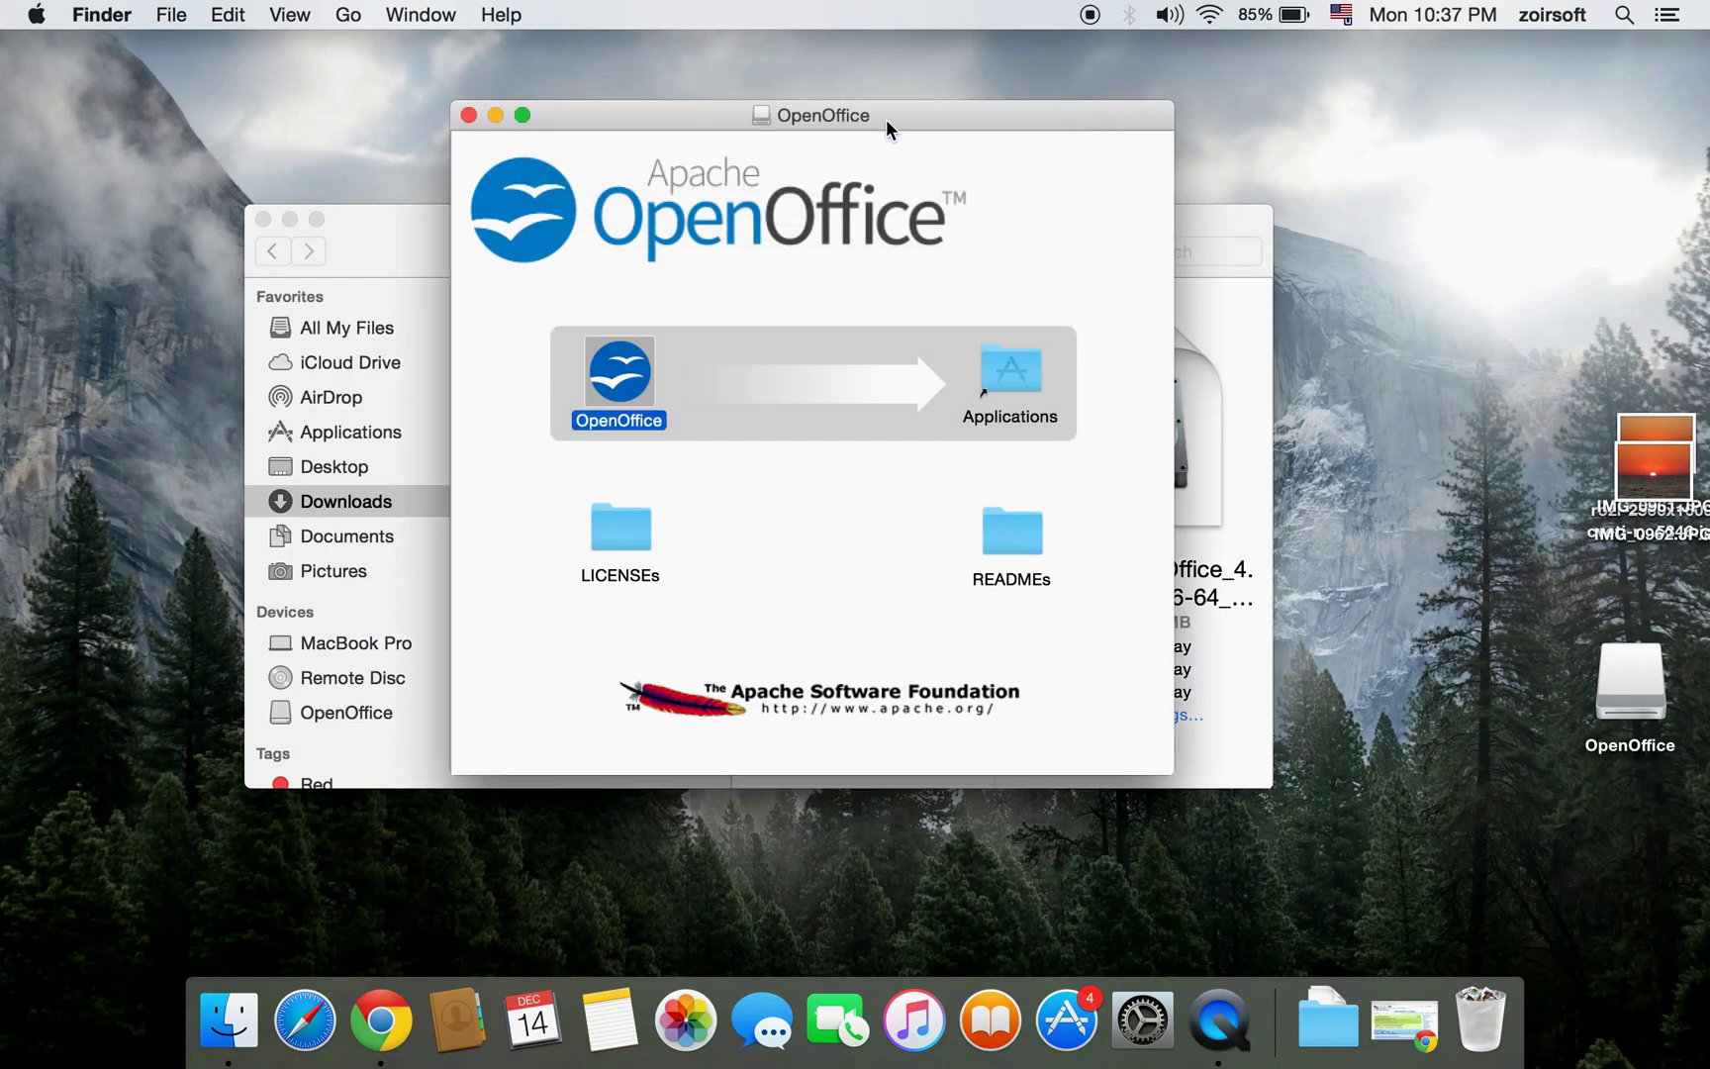
click(469, 115)
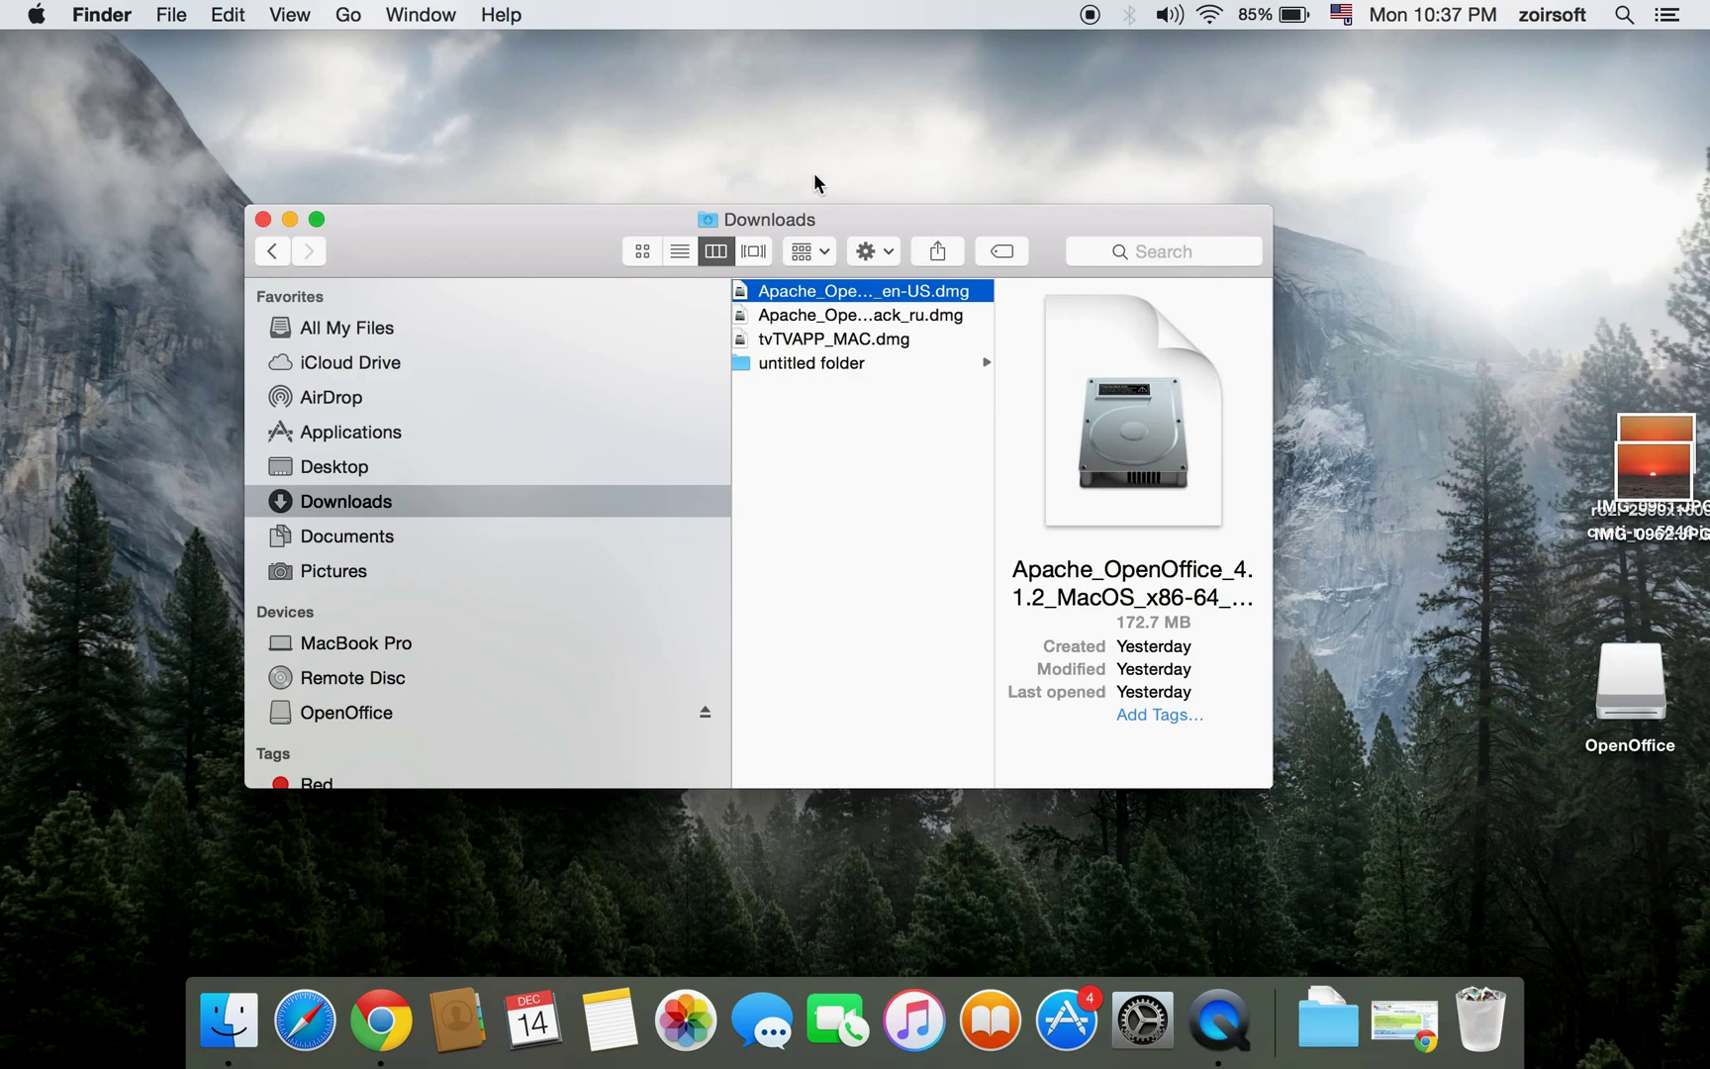
click(360, 434)
- Launch OpenOffice from Applications, allow the downloaded-app warning, and minimize Finder
scroll(876, 574, down, 5)
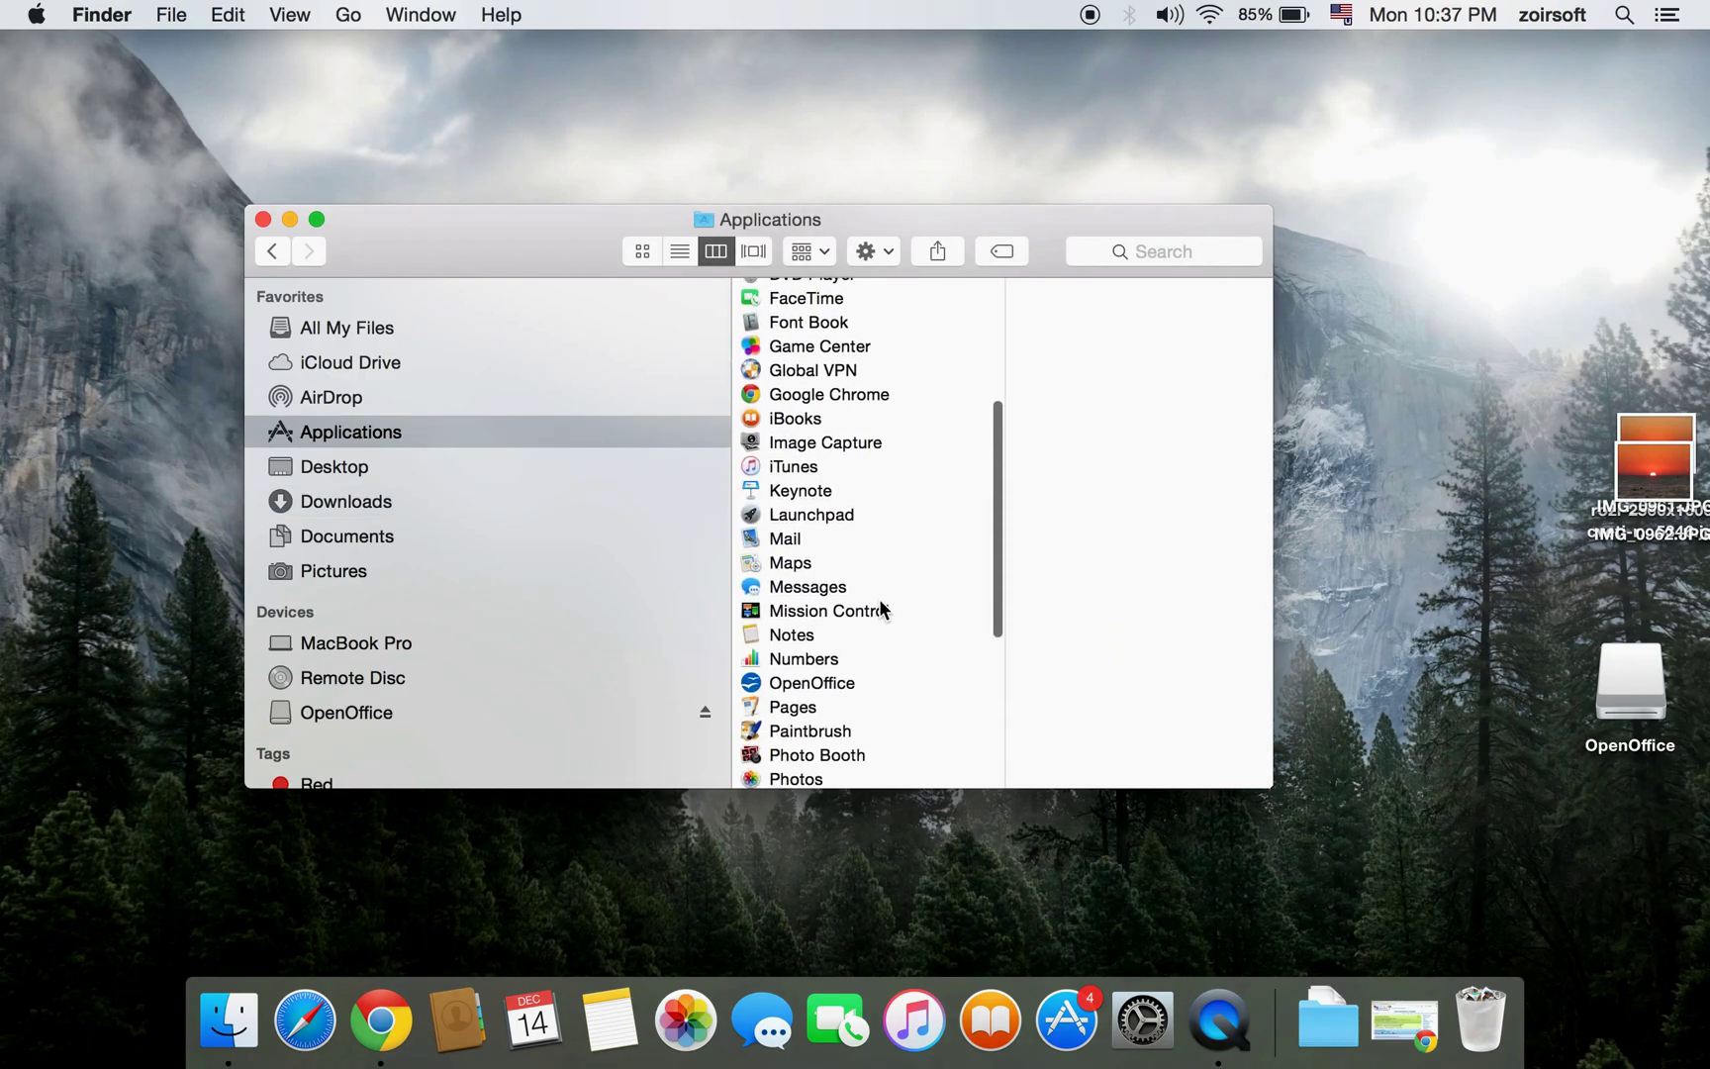
click(836, 634)
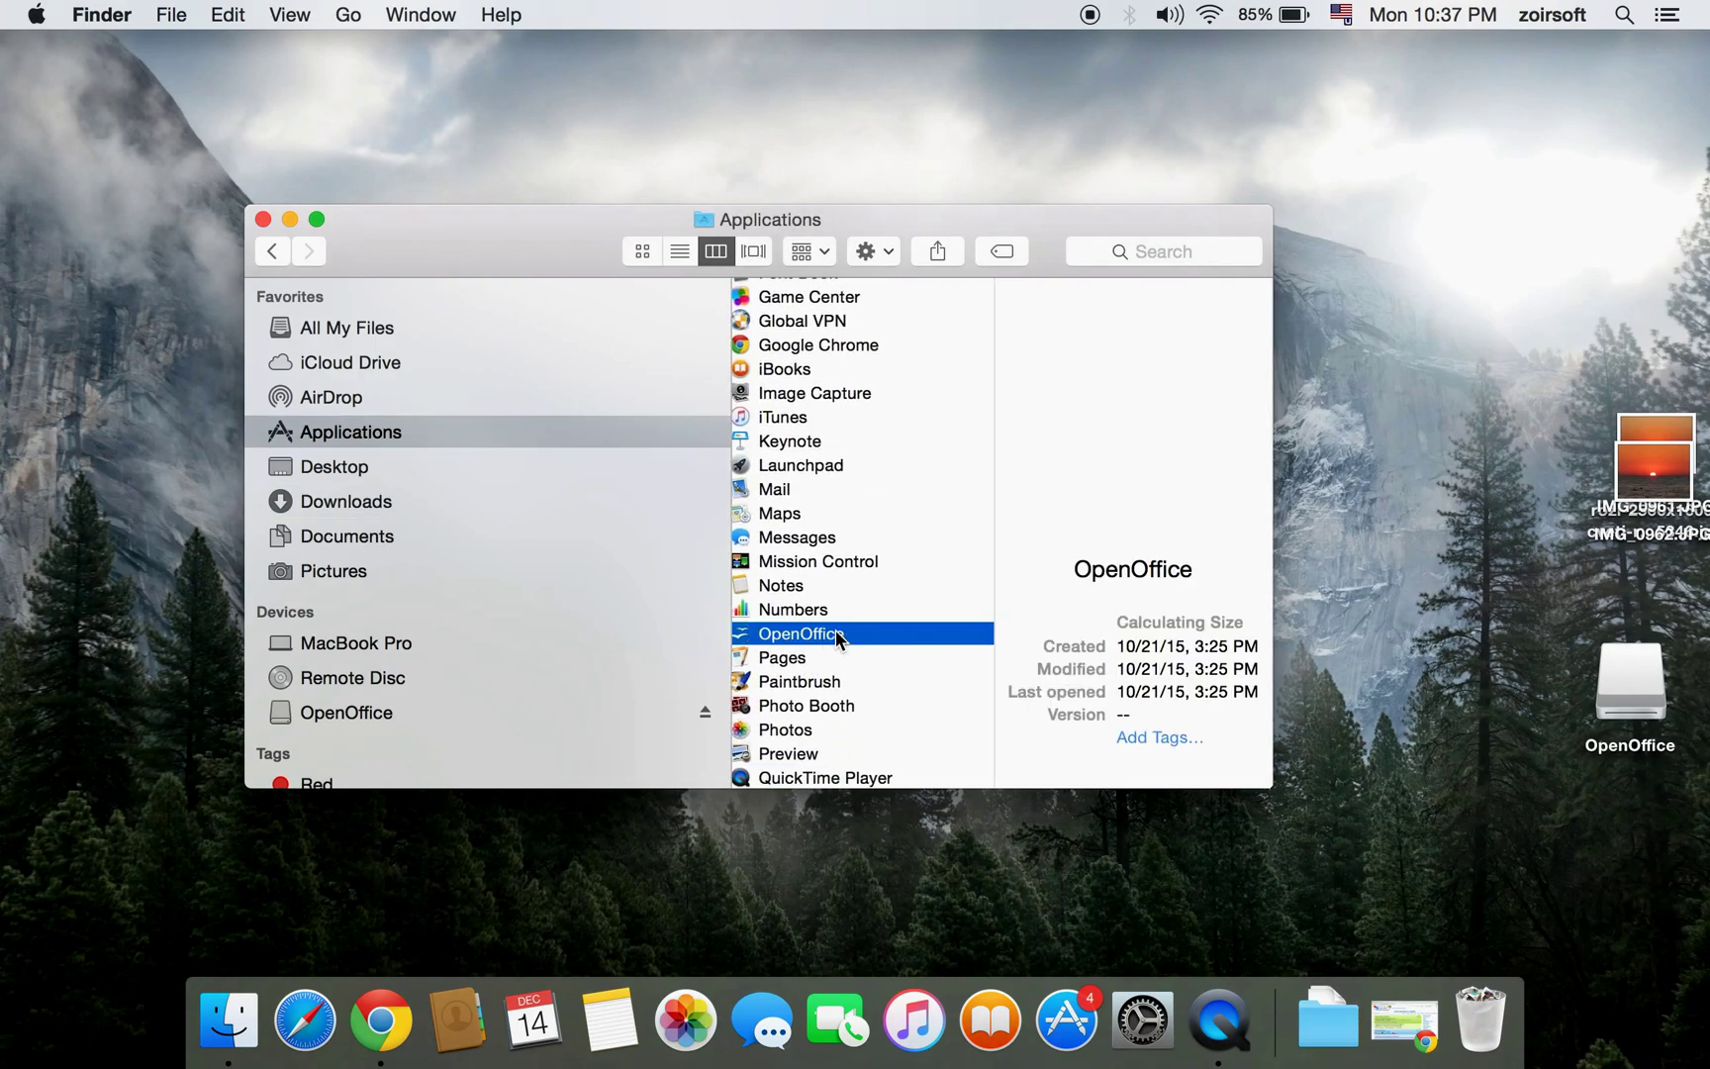
double_click(836, 634)
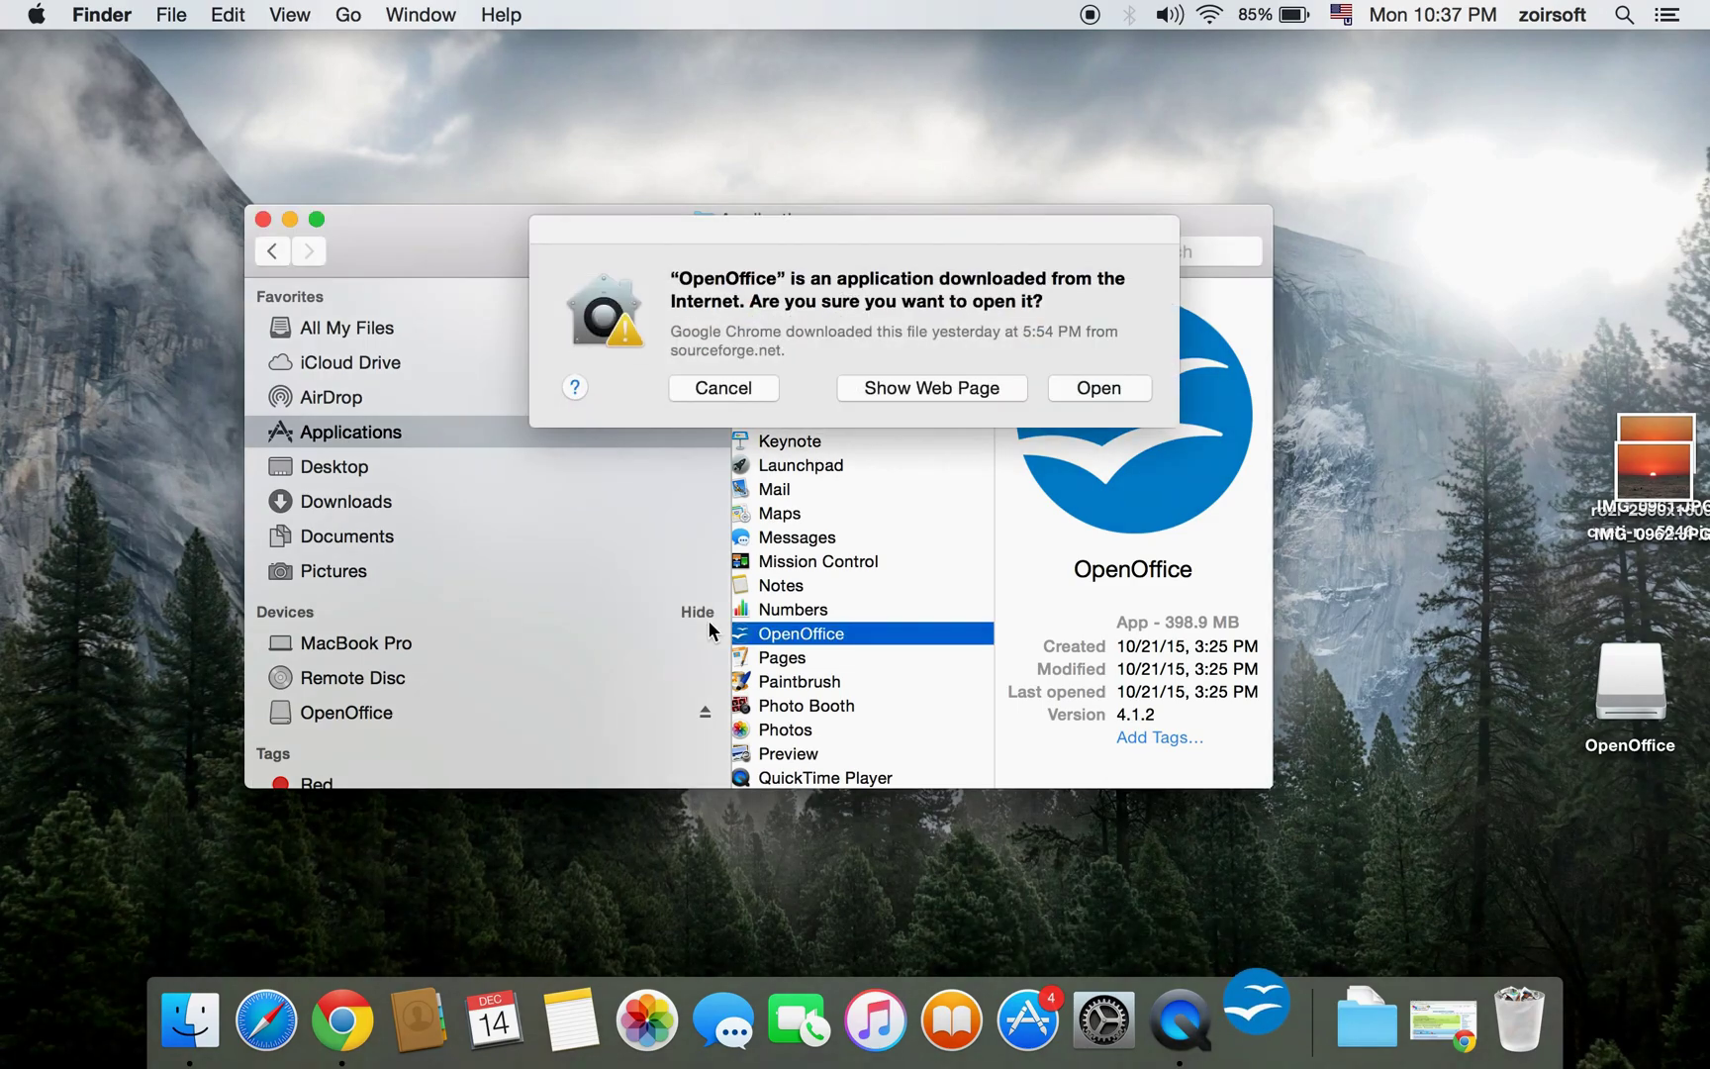
click(1092, 385)
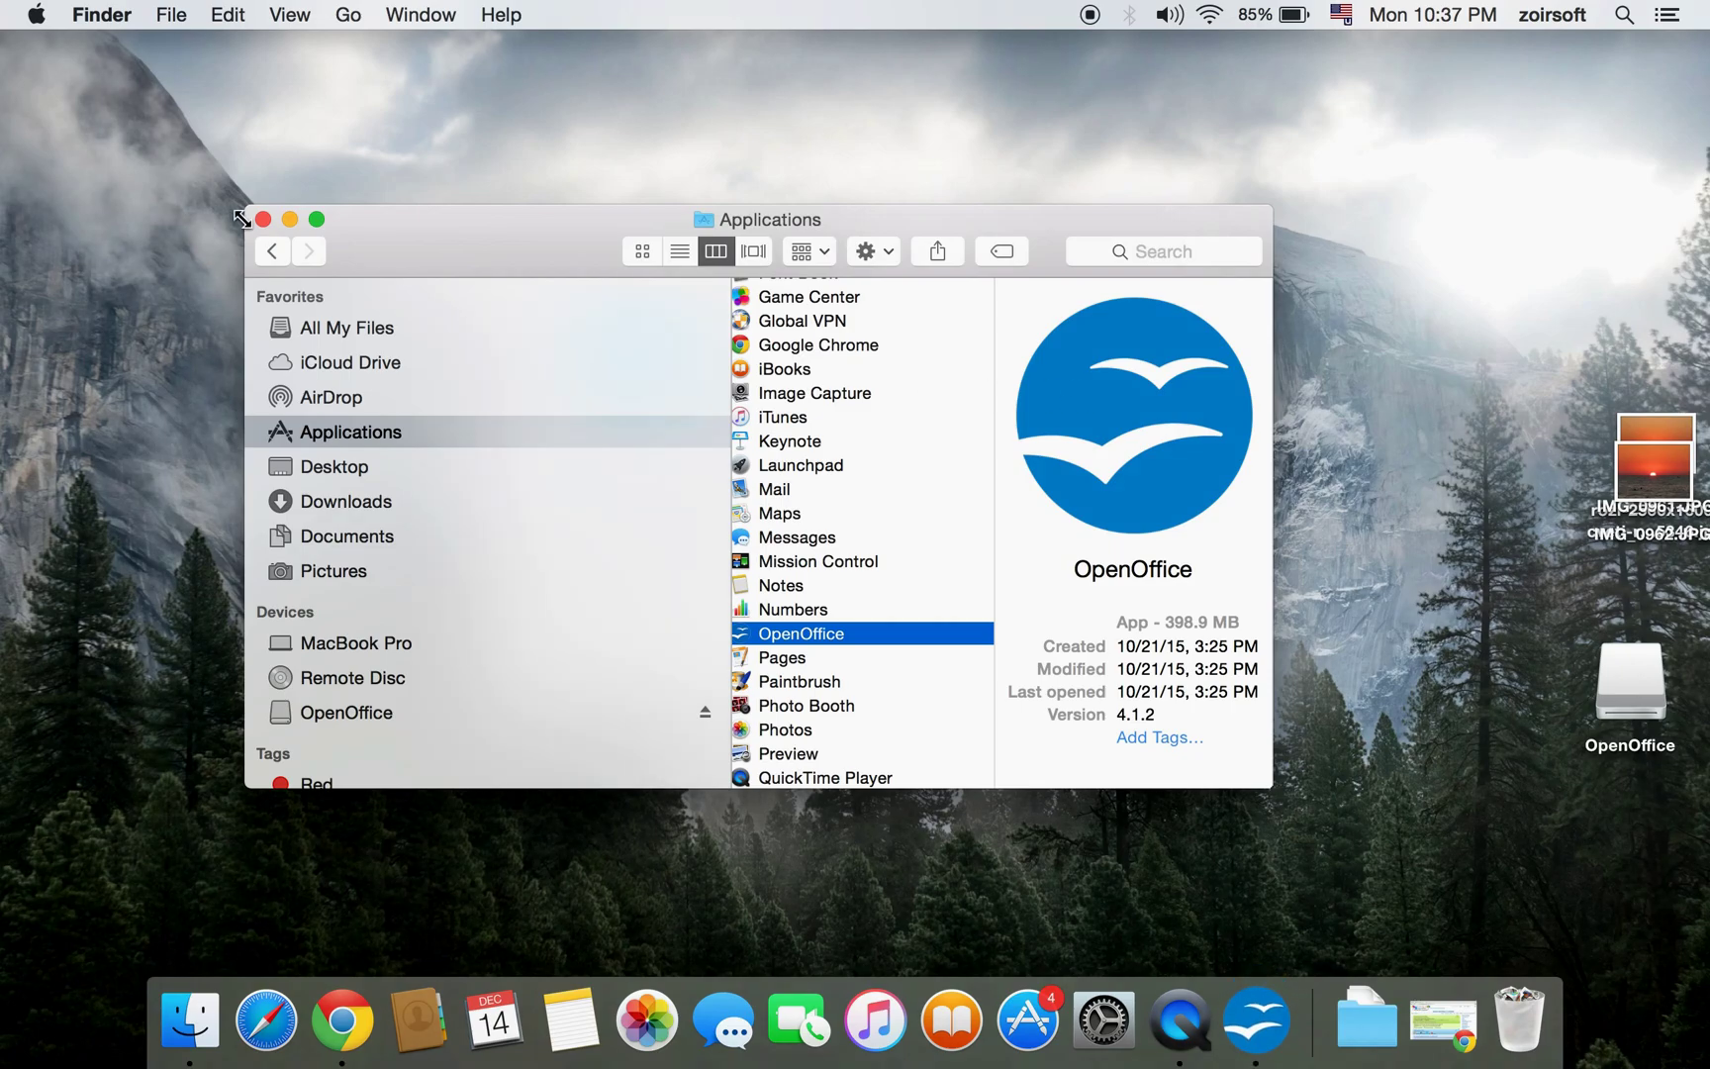
click(289, 218)
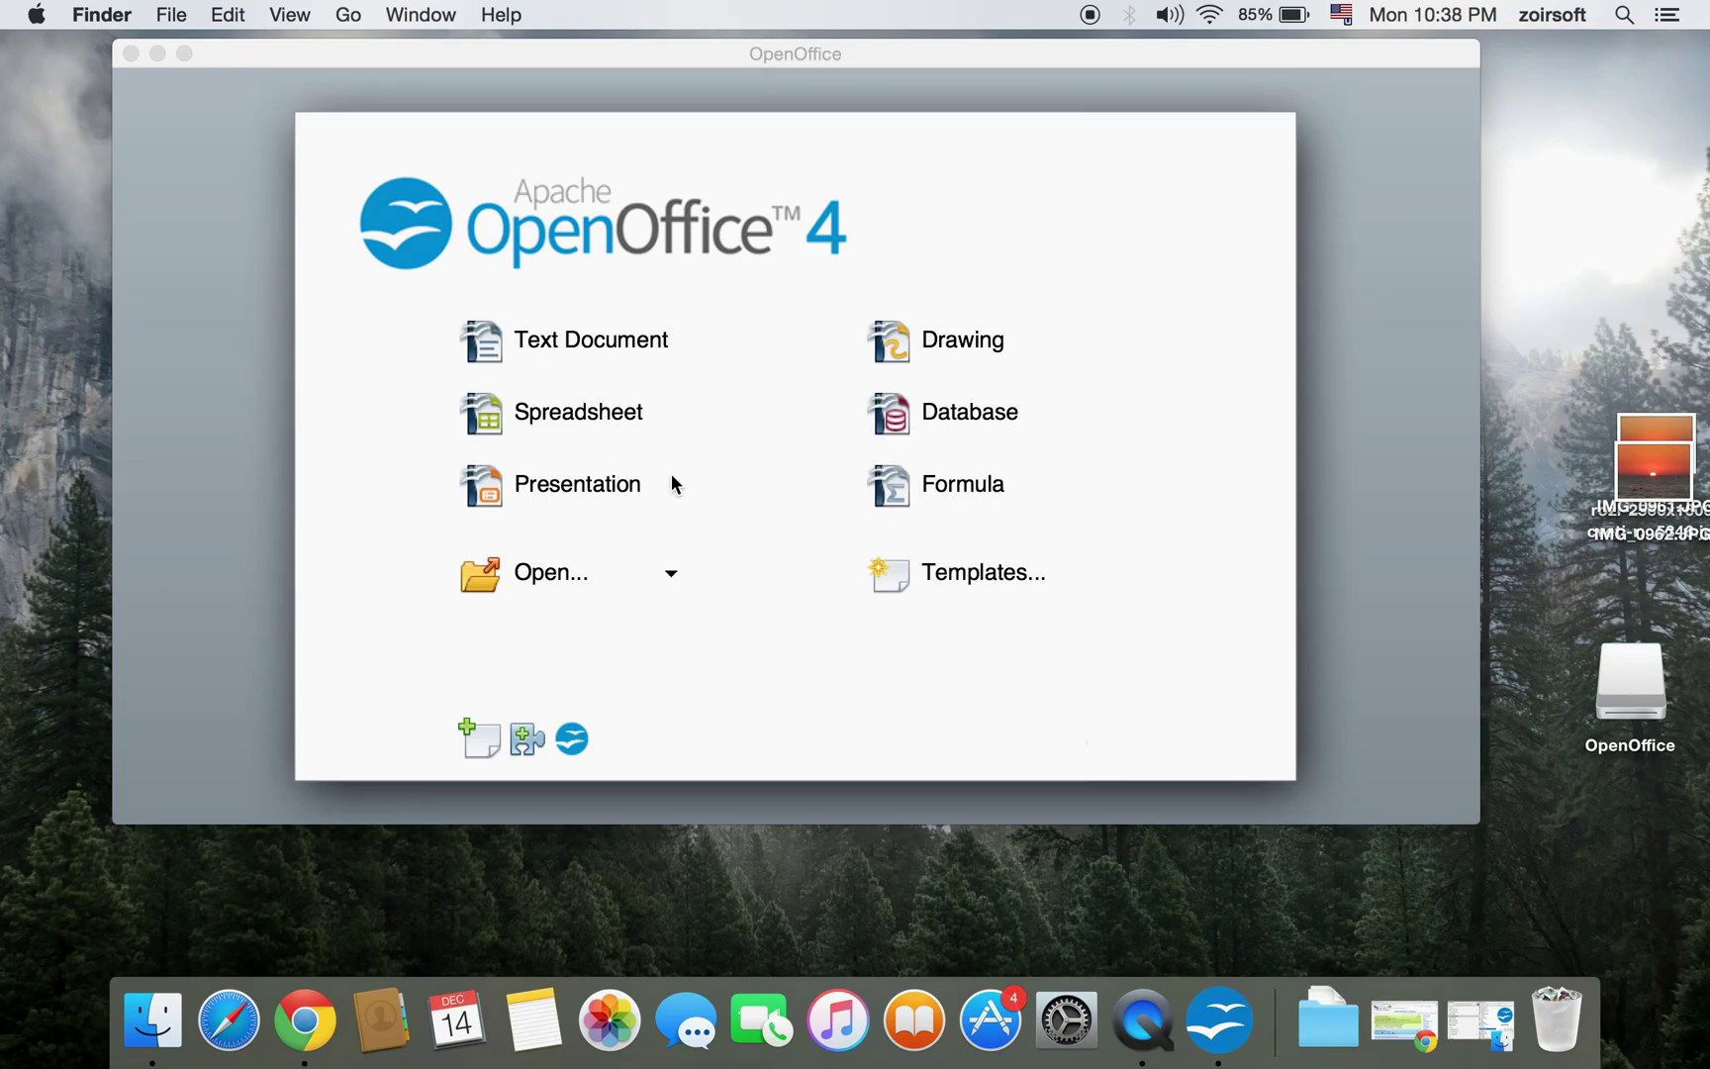
- Cancel the Presentation wizard and create a new Writer text document instead
click(596, 489)
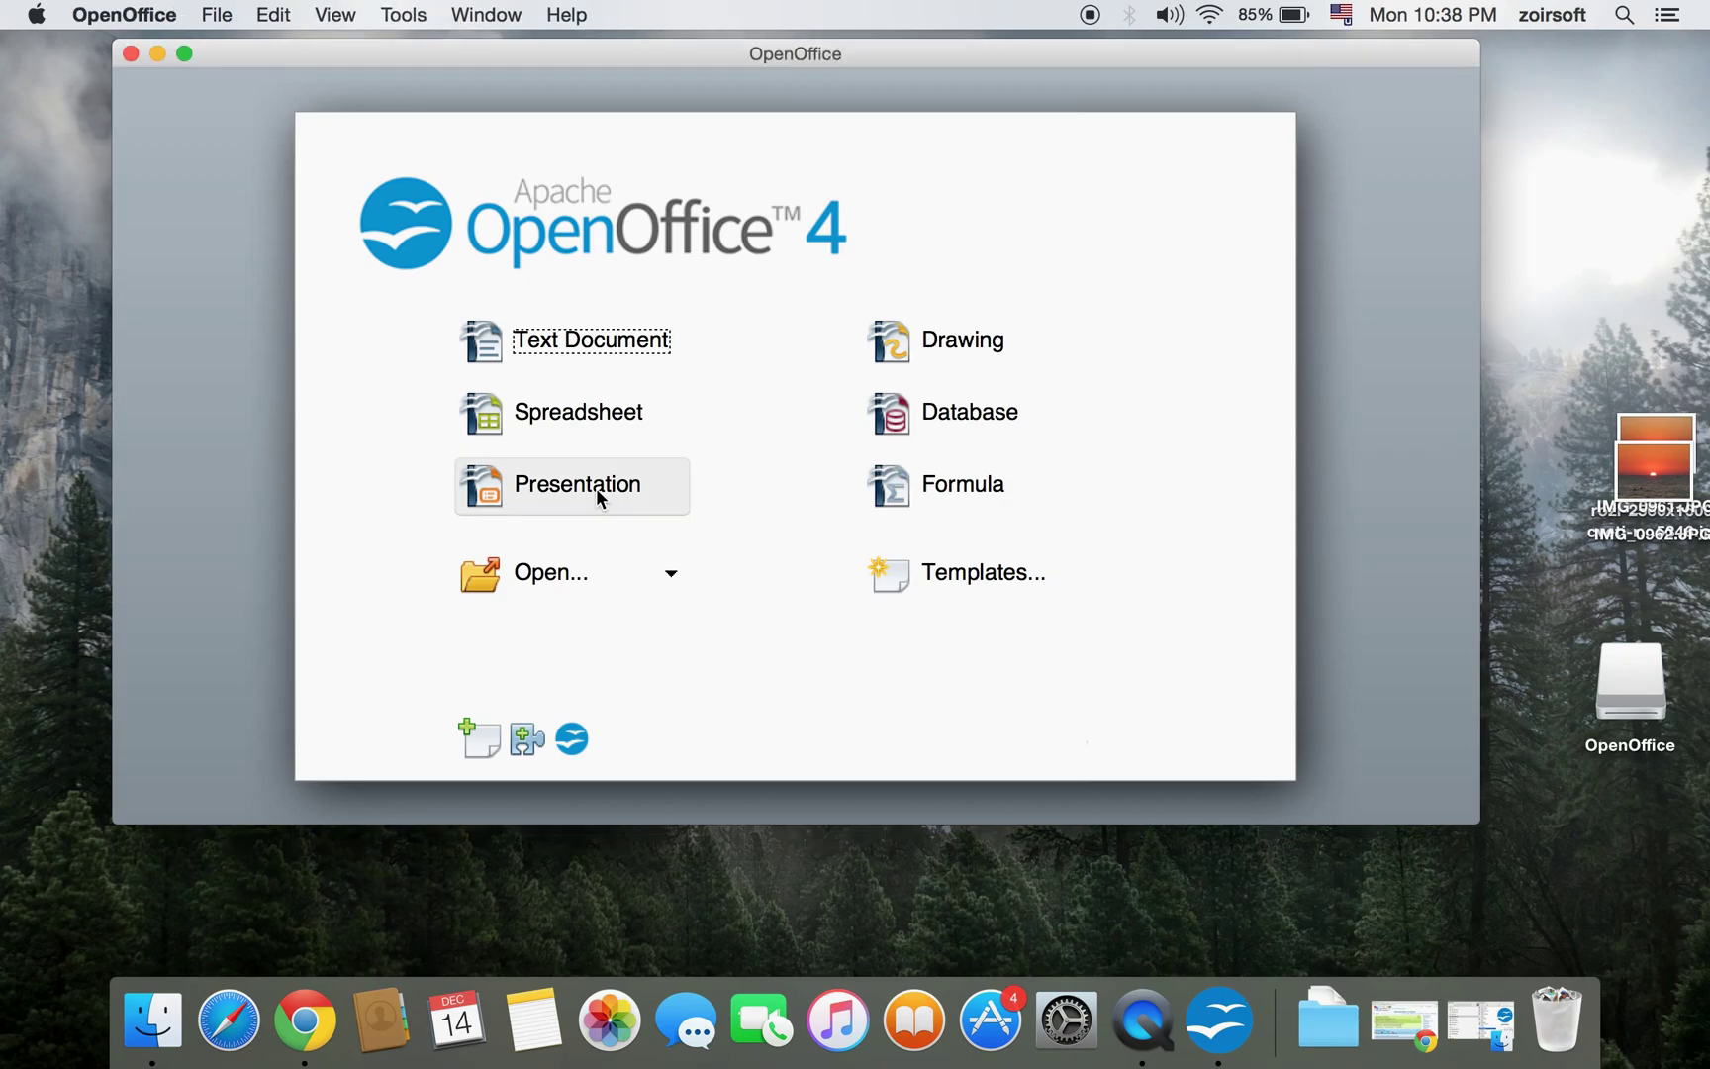
click(665, 663)
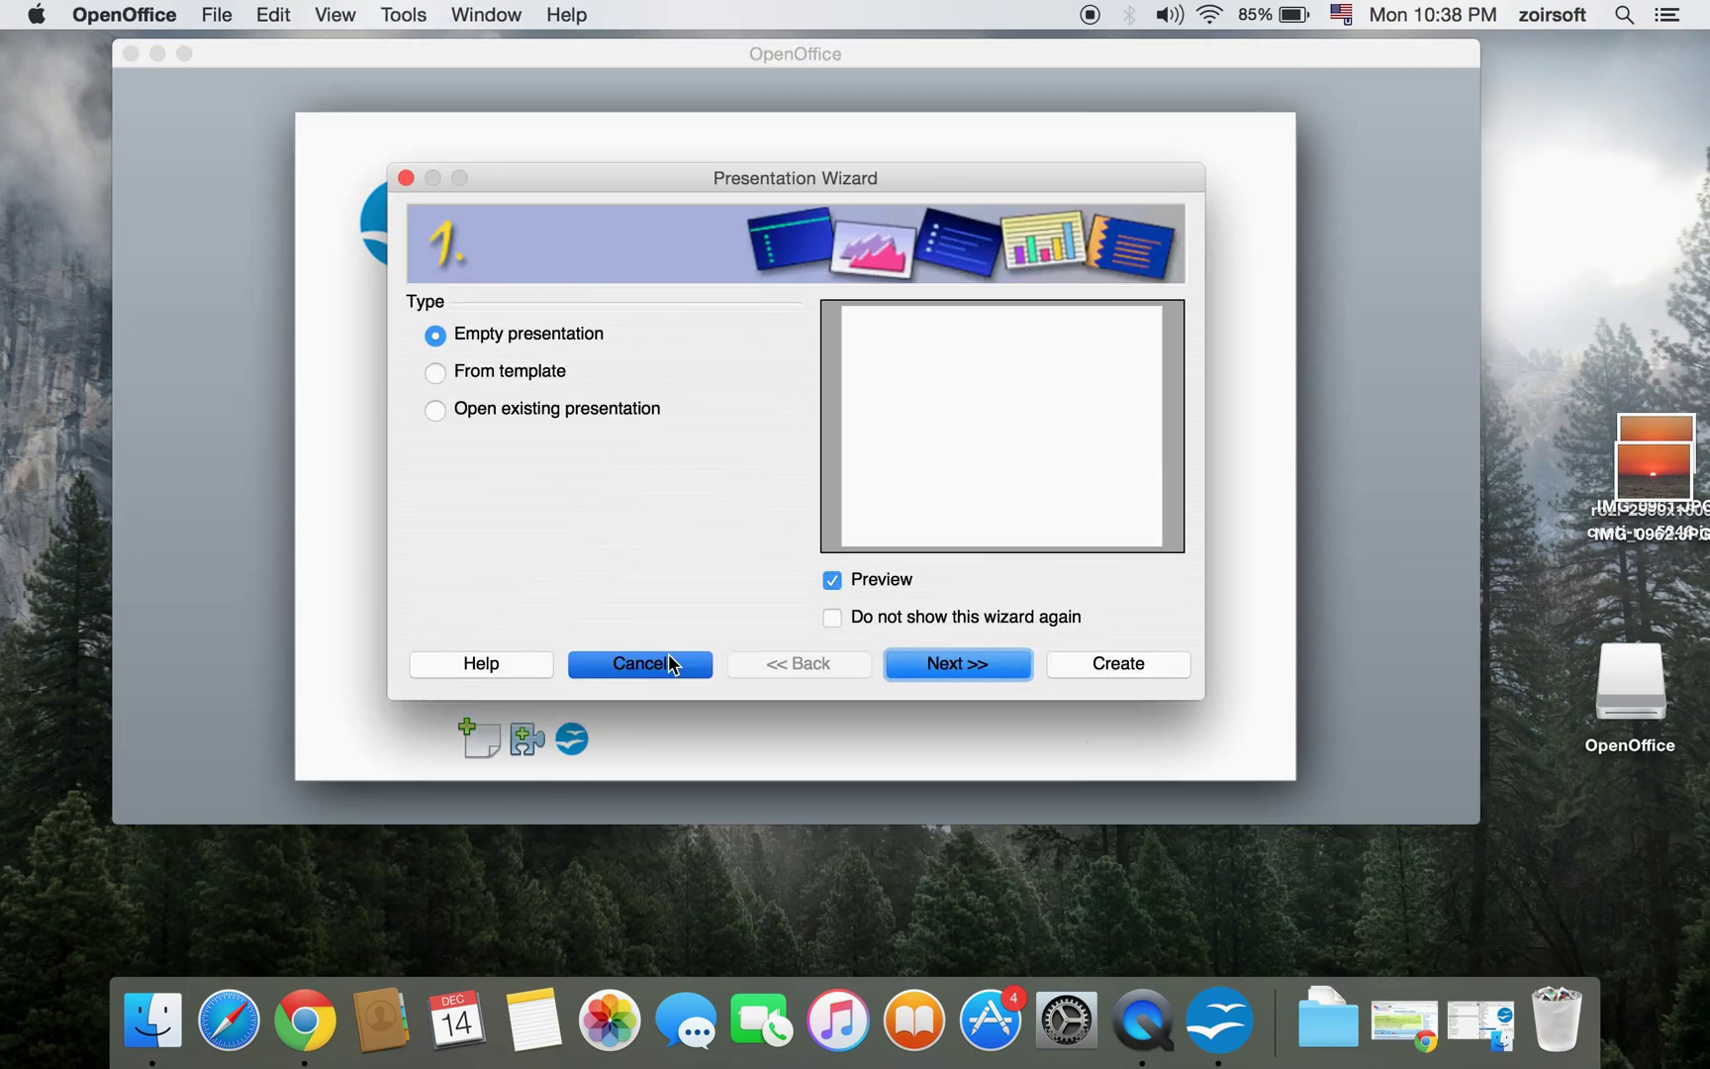
click(570, 347)
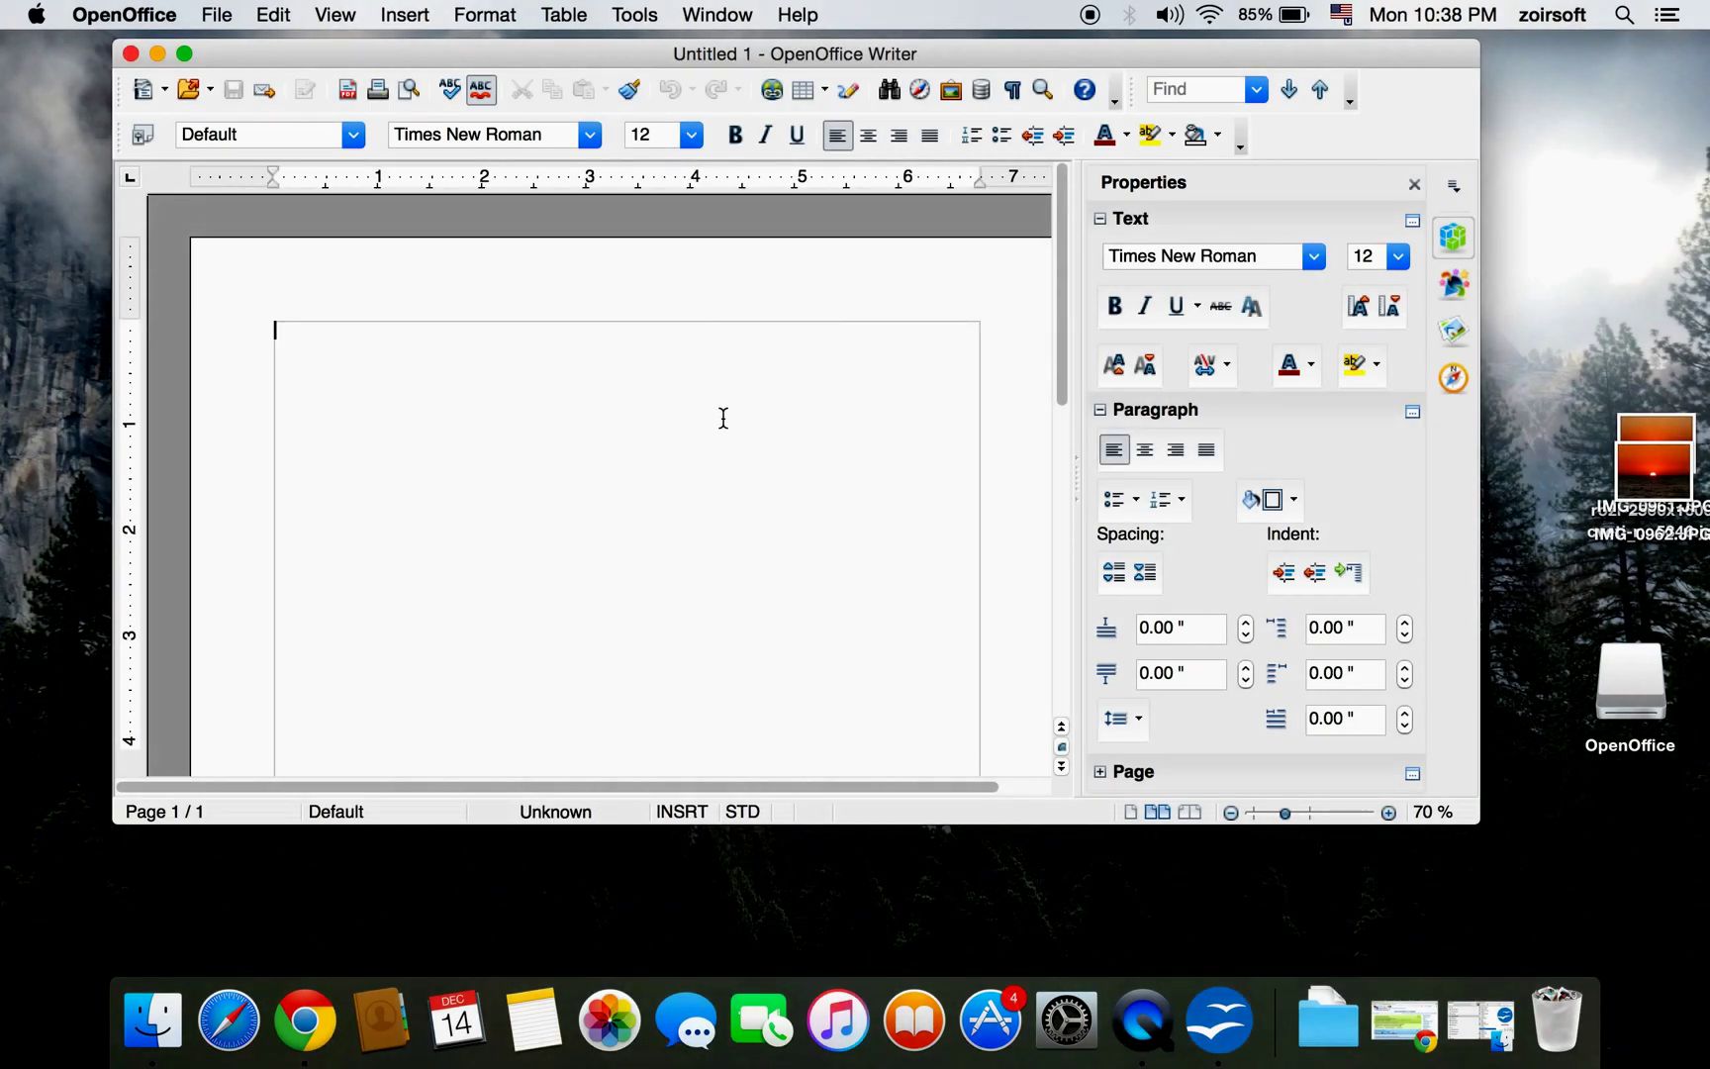
- Type the test line 'Ksd;jehfv w'jfdfj sj;' and then delete all of it
text(Ksd;jehfv w'jfdfj sj;dv dfijerio)
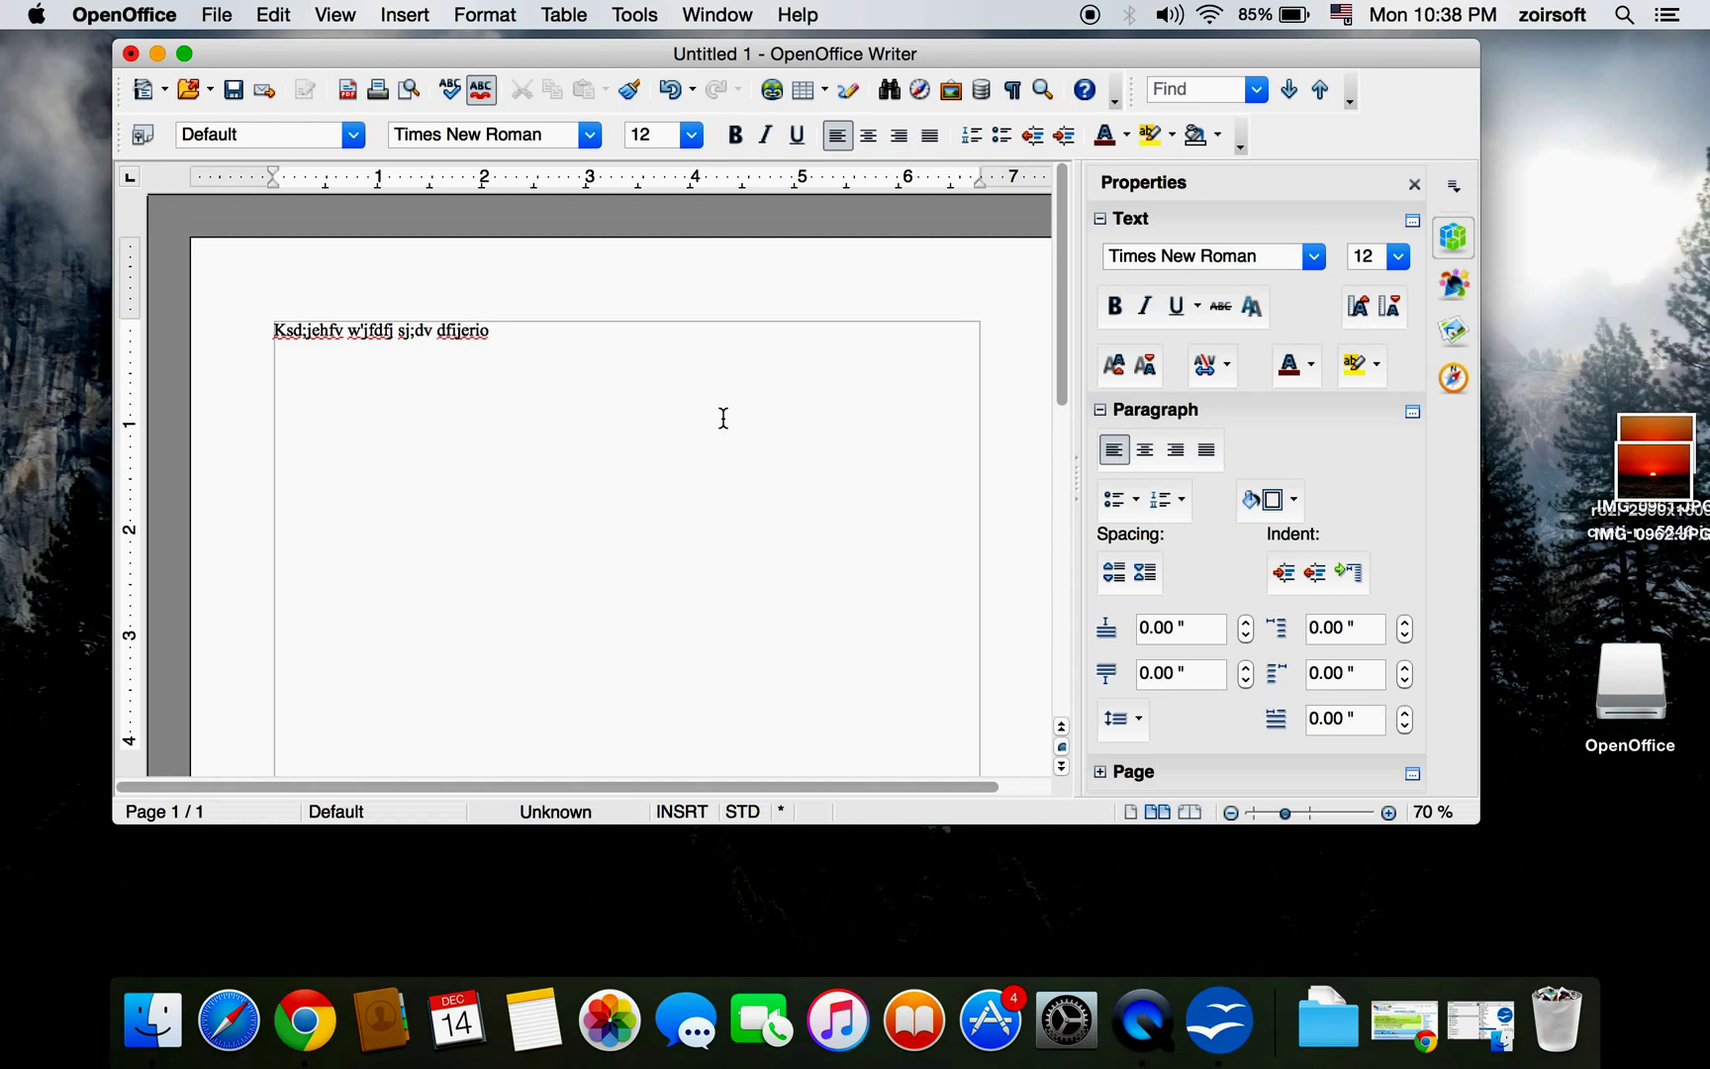
key(super+a)
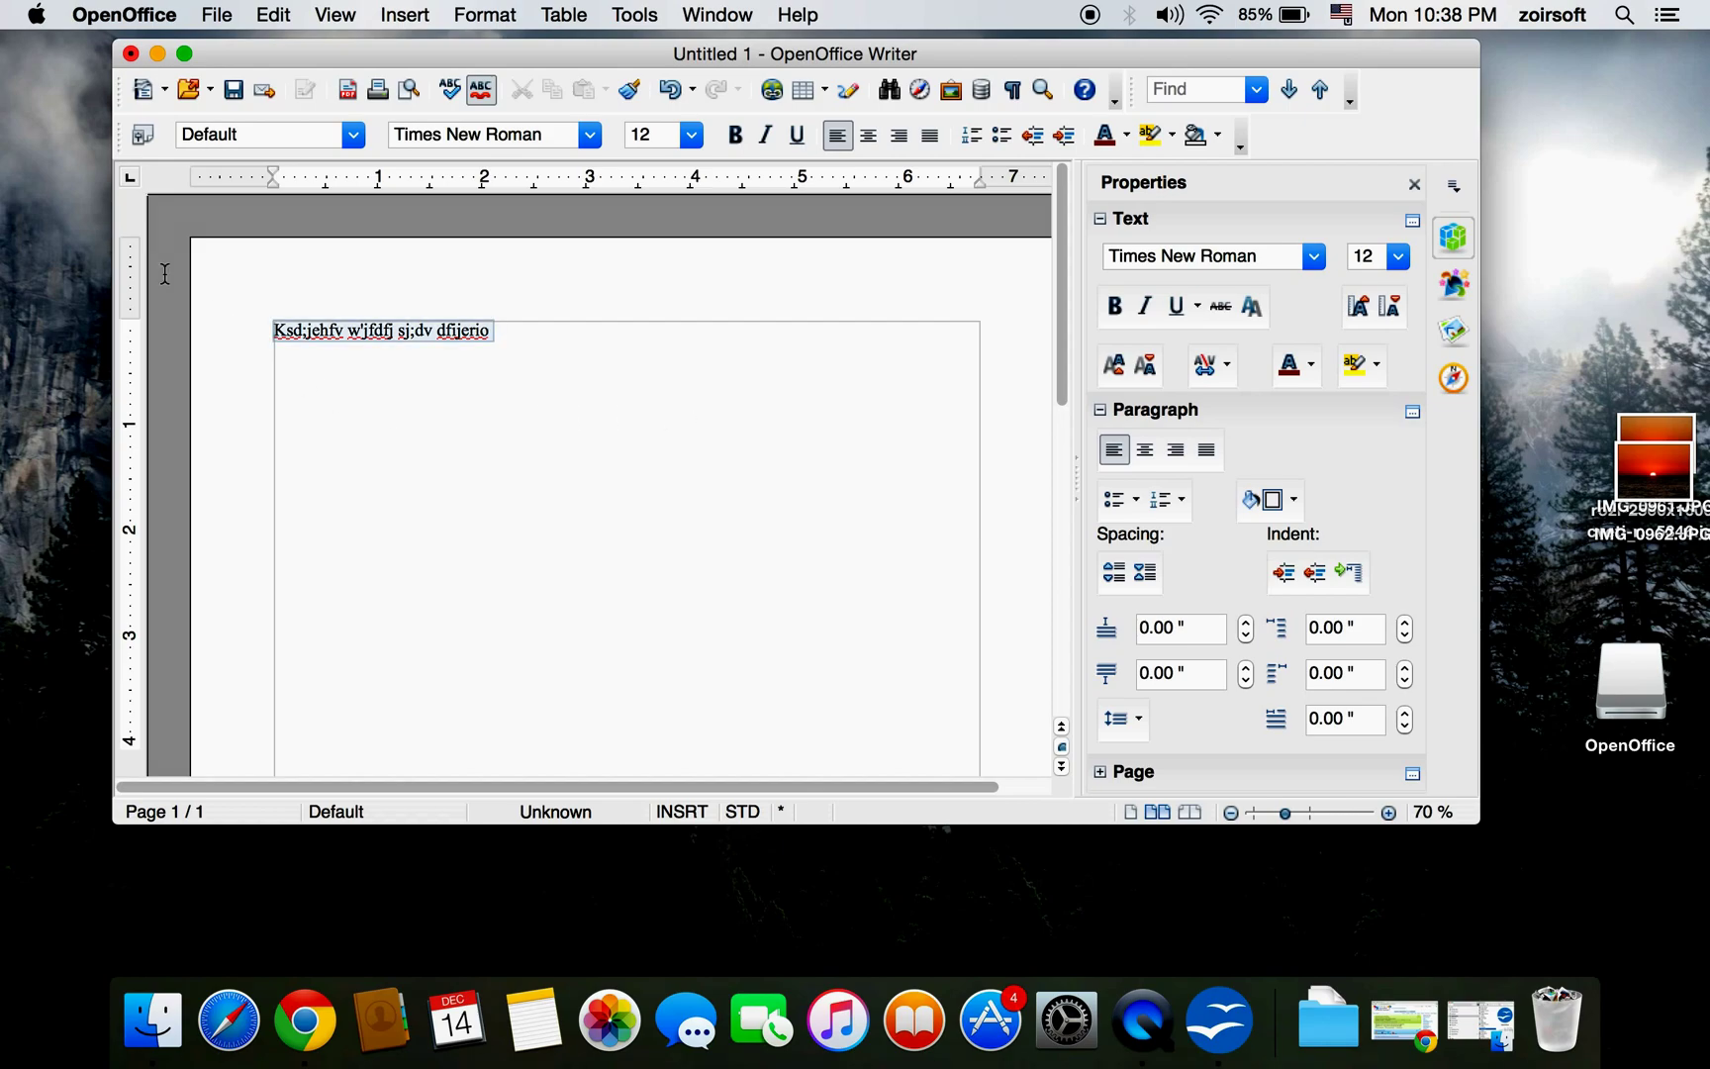
key(BackSpace)
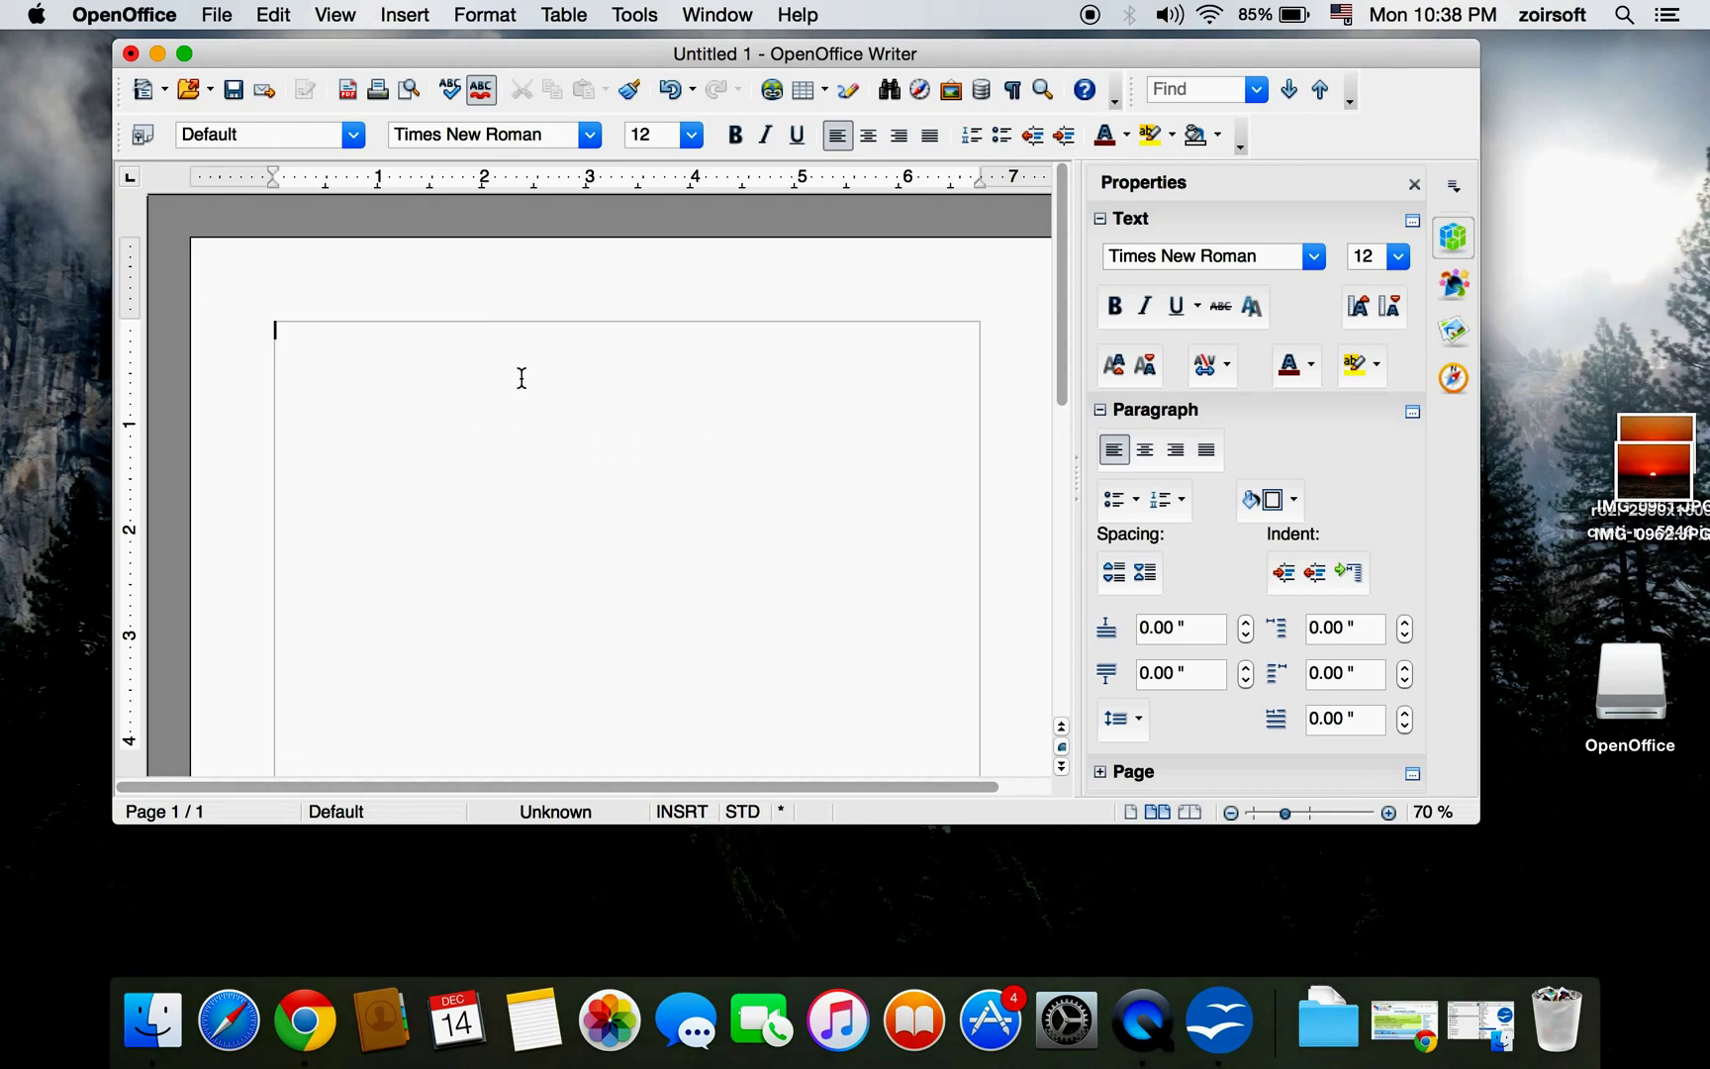
click(634, 15)
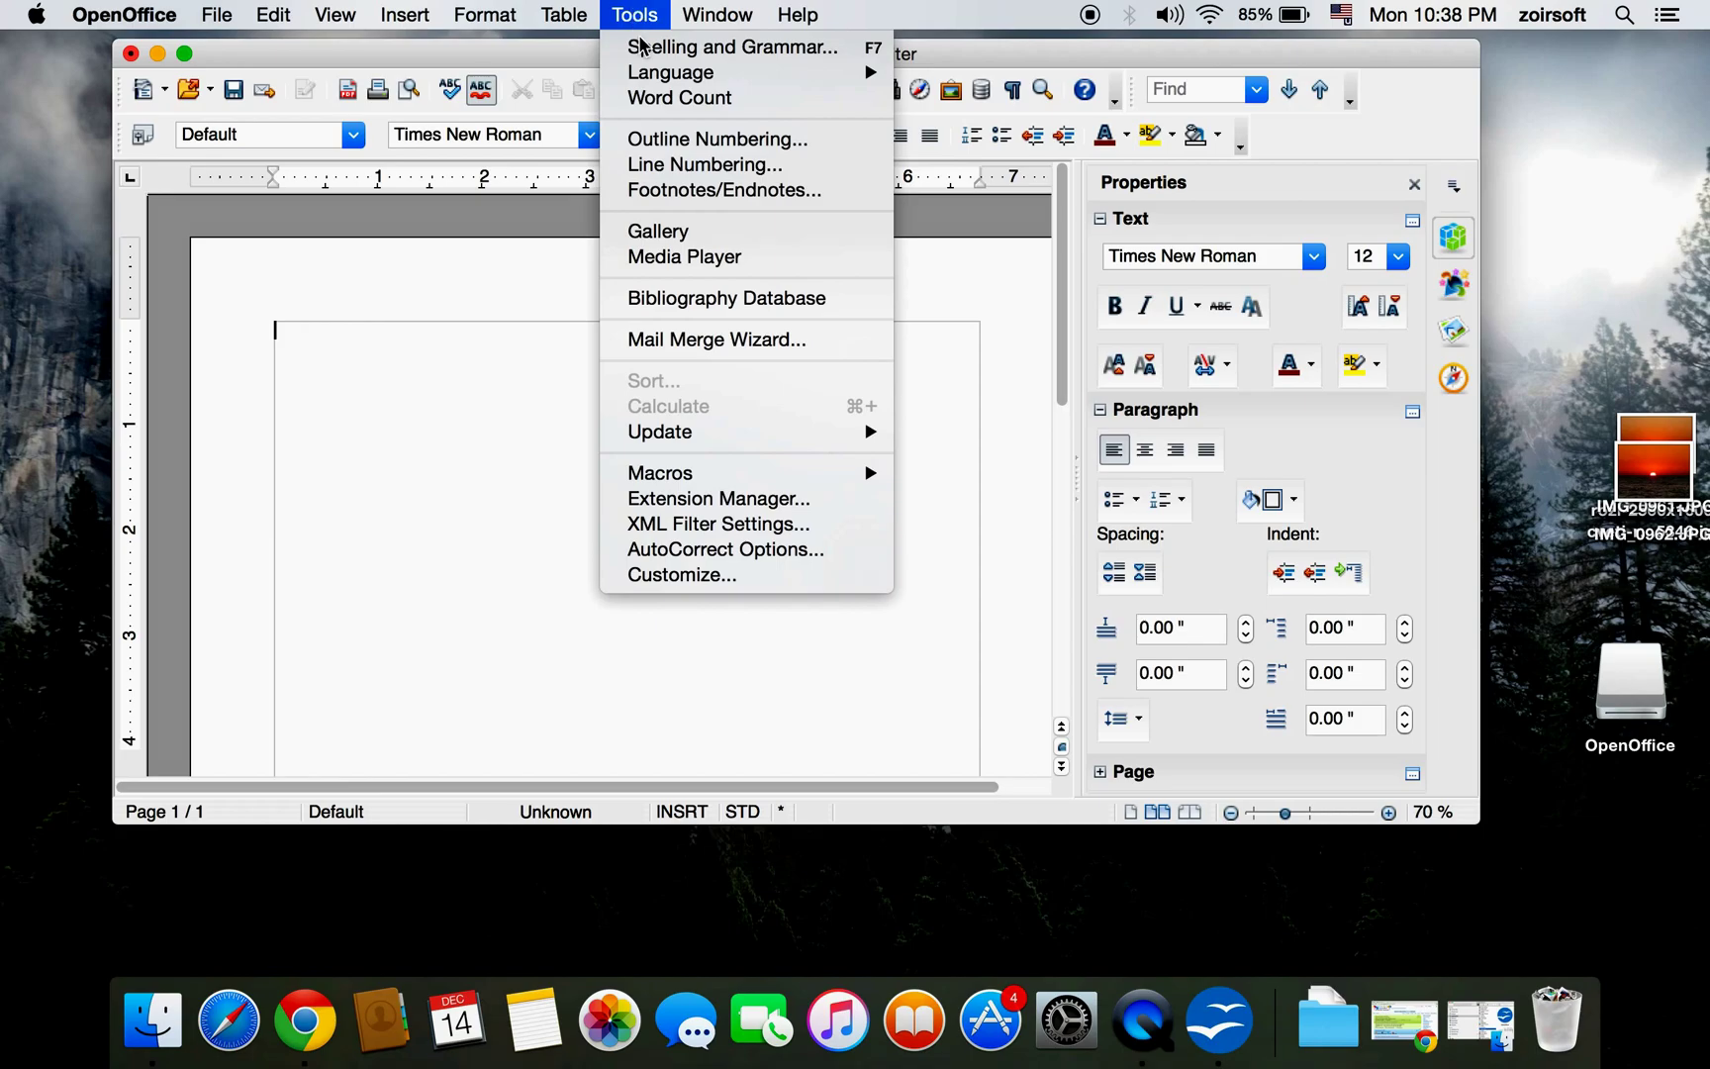
- Set the document's Western language to Russian in Language Settings
mouse_move(671, 72)
mouse_move(990, 127)
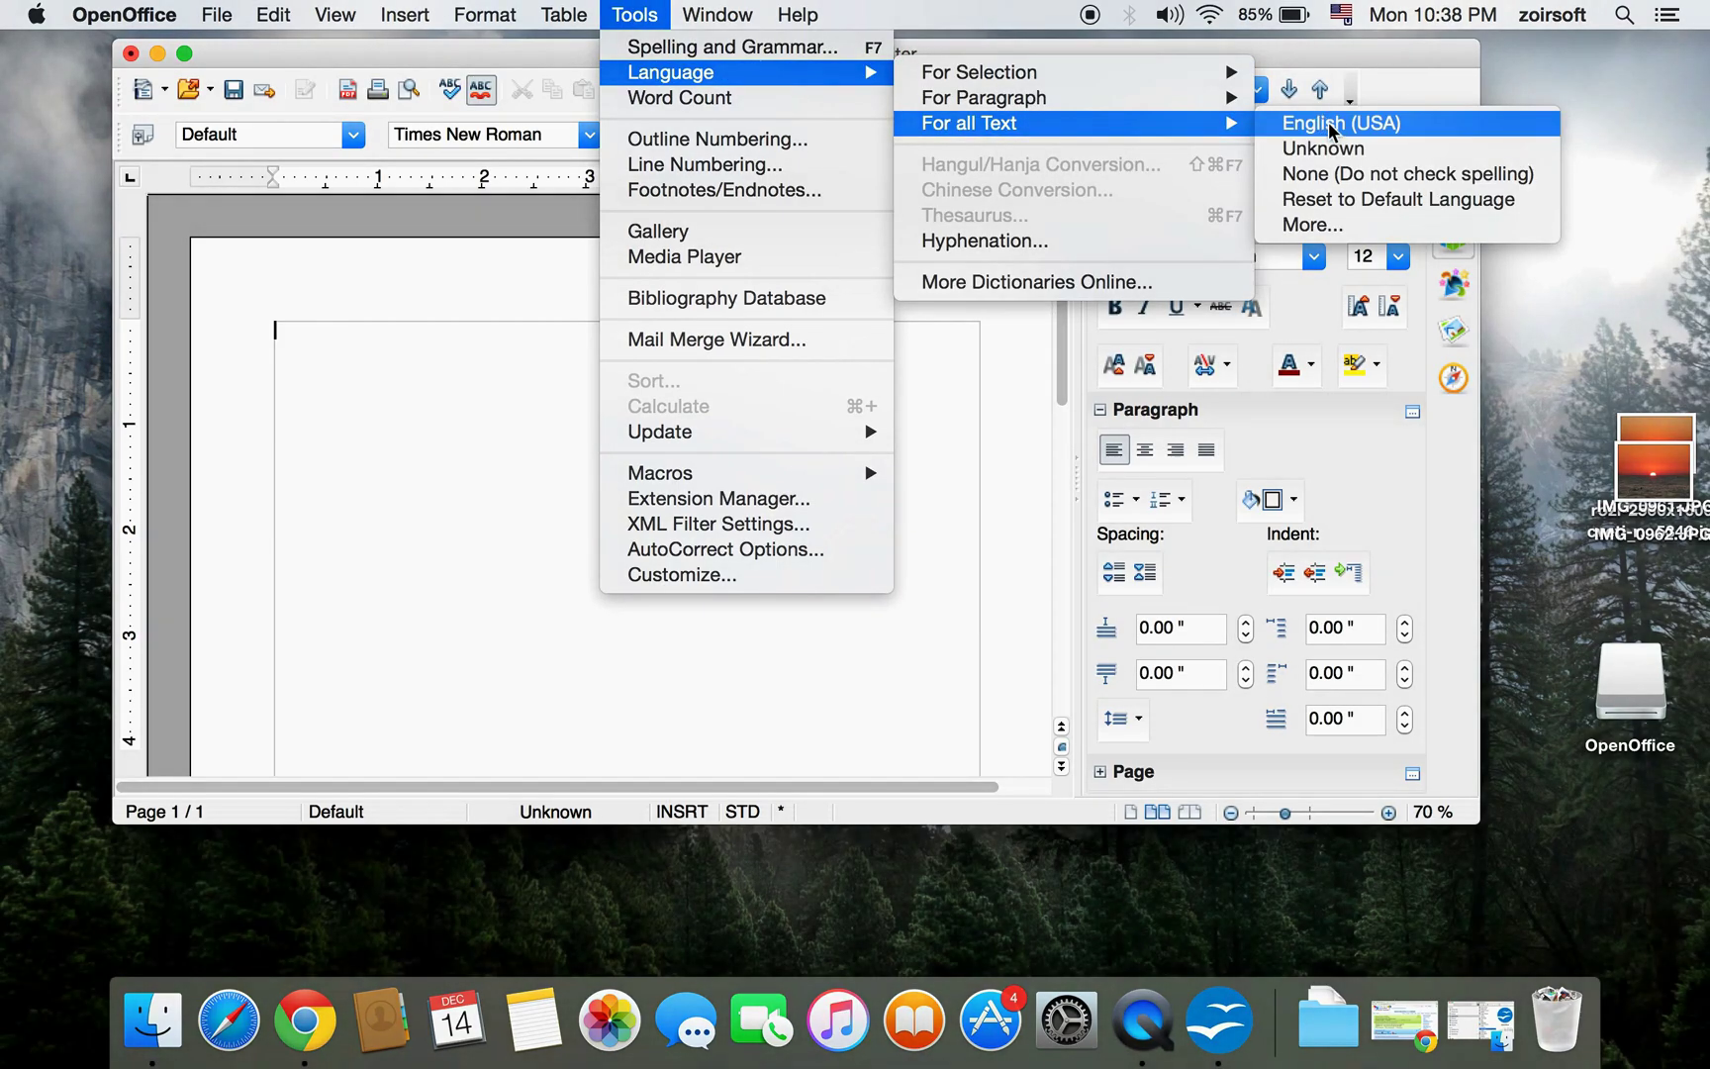
click(1316, 224)
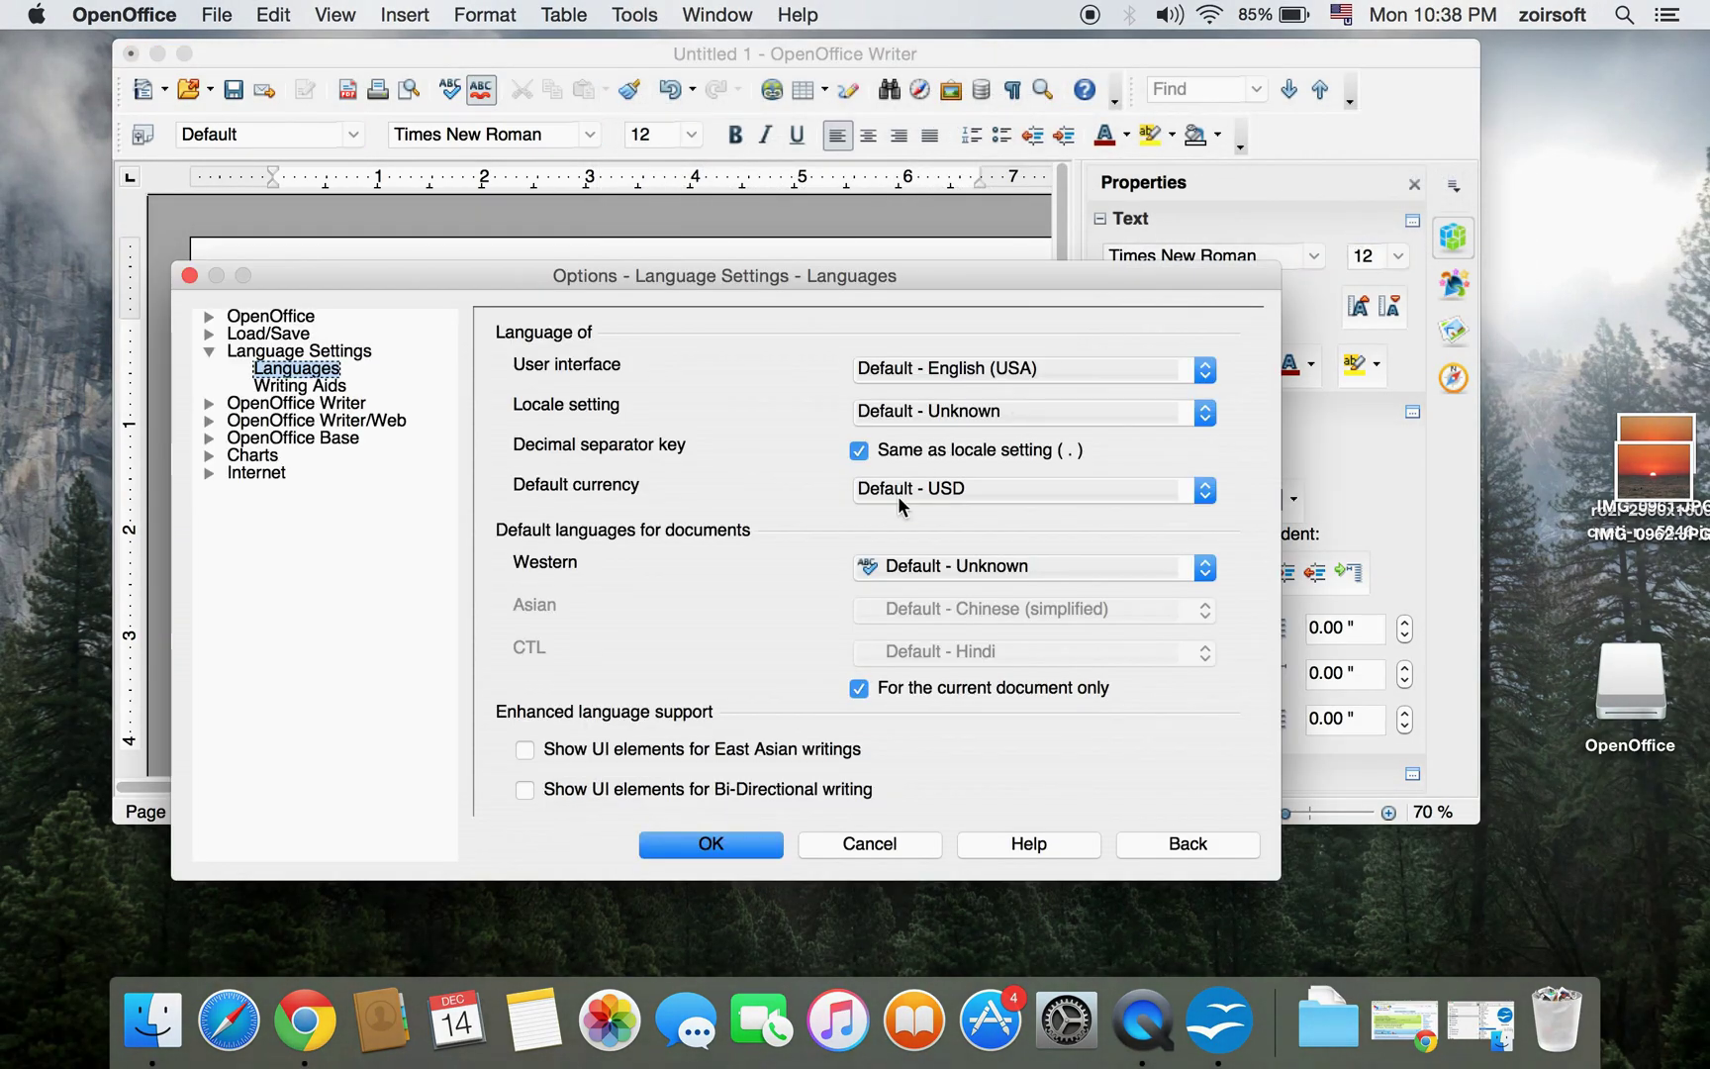
click(902, 569)
scroll(930, 673, down, 20)
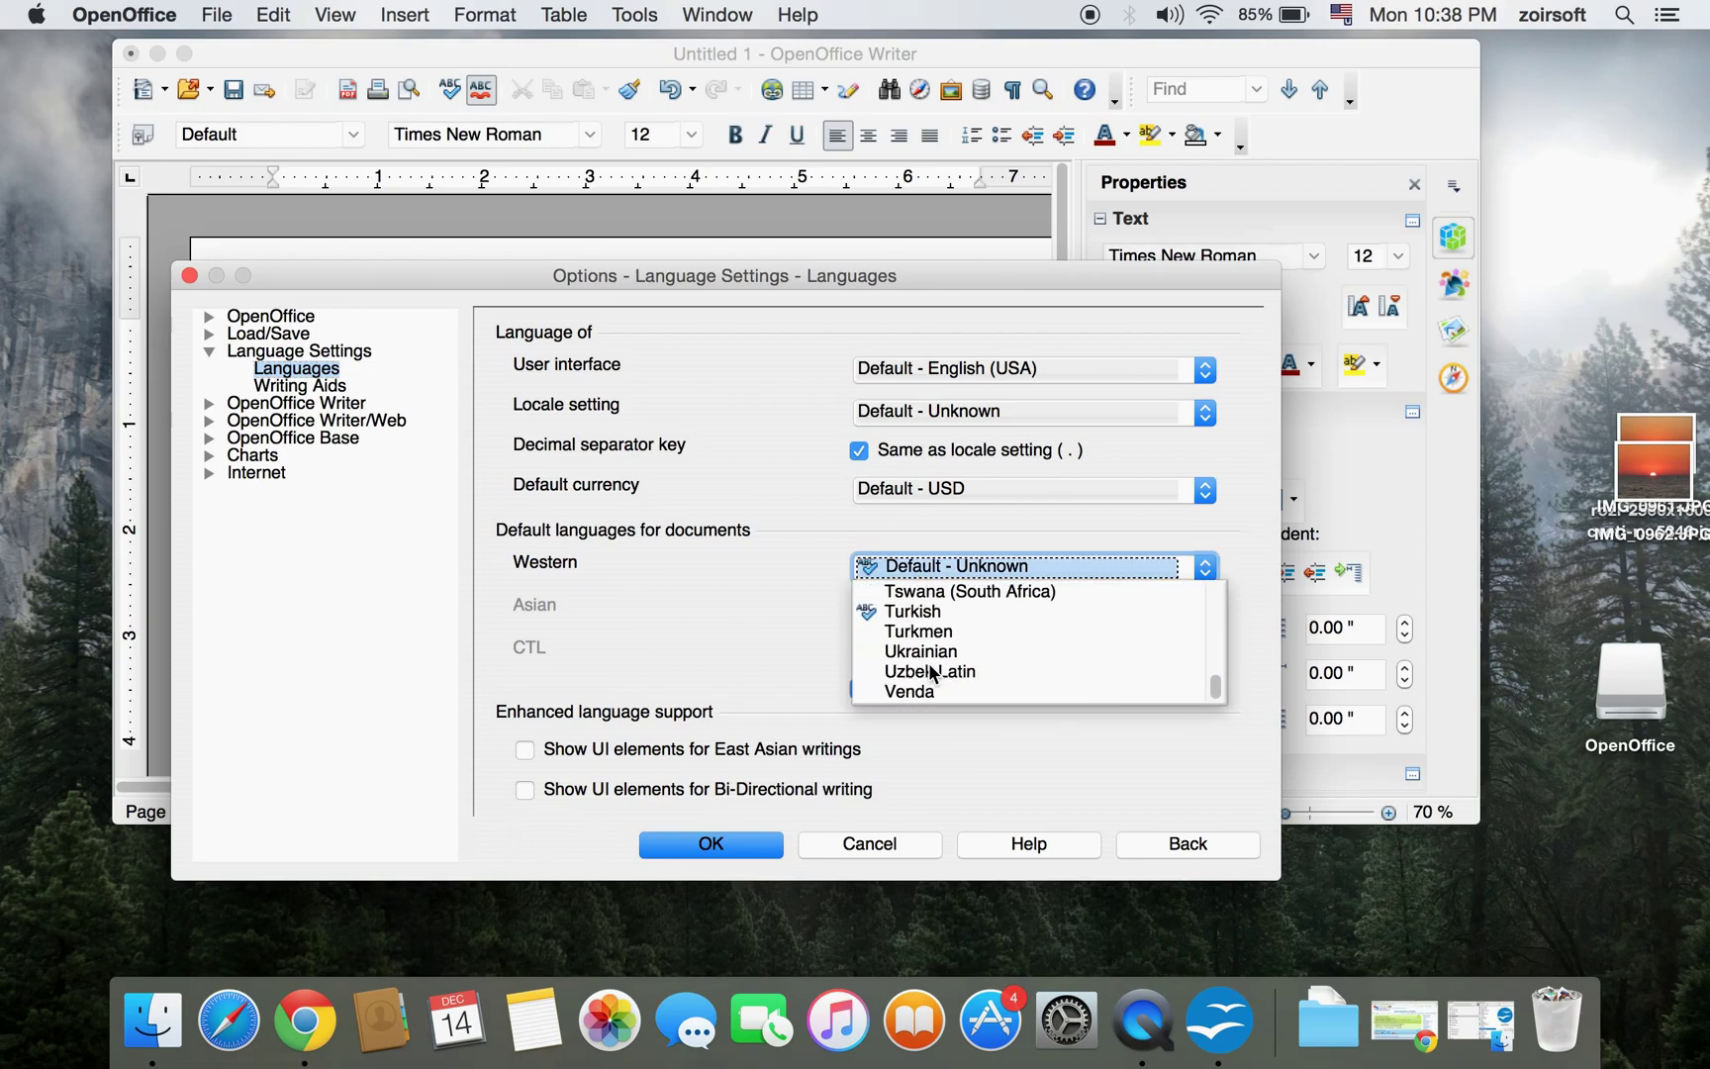
scroll(930, 673, down, 2)
scroll(930, 673, up, 20)
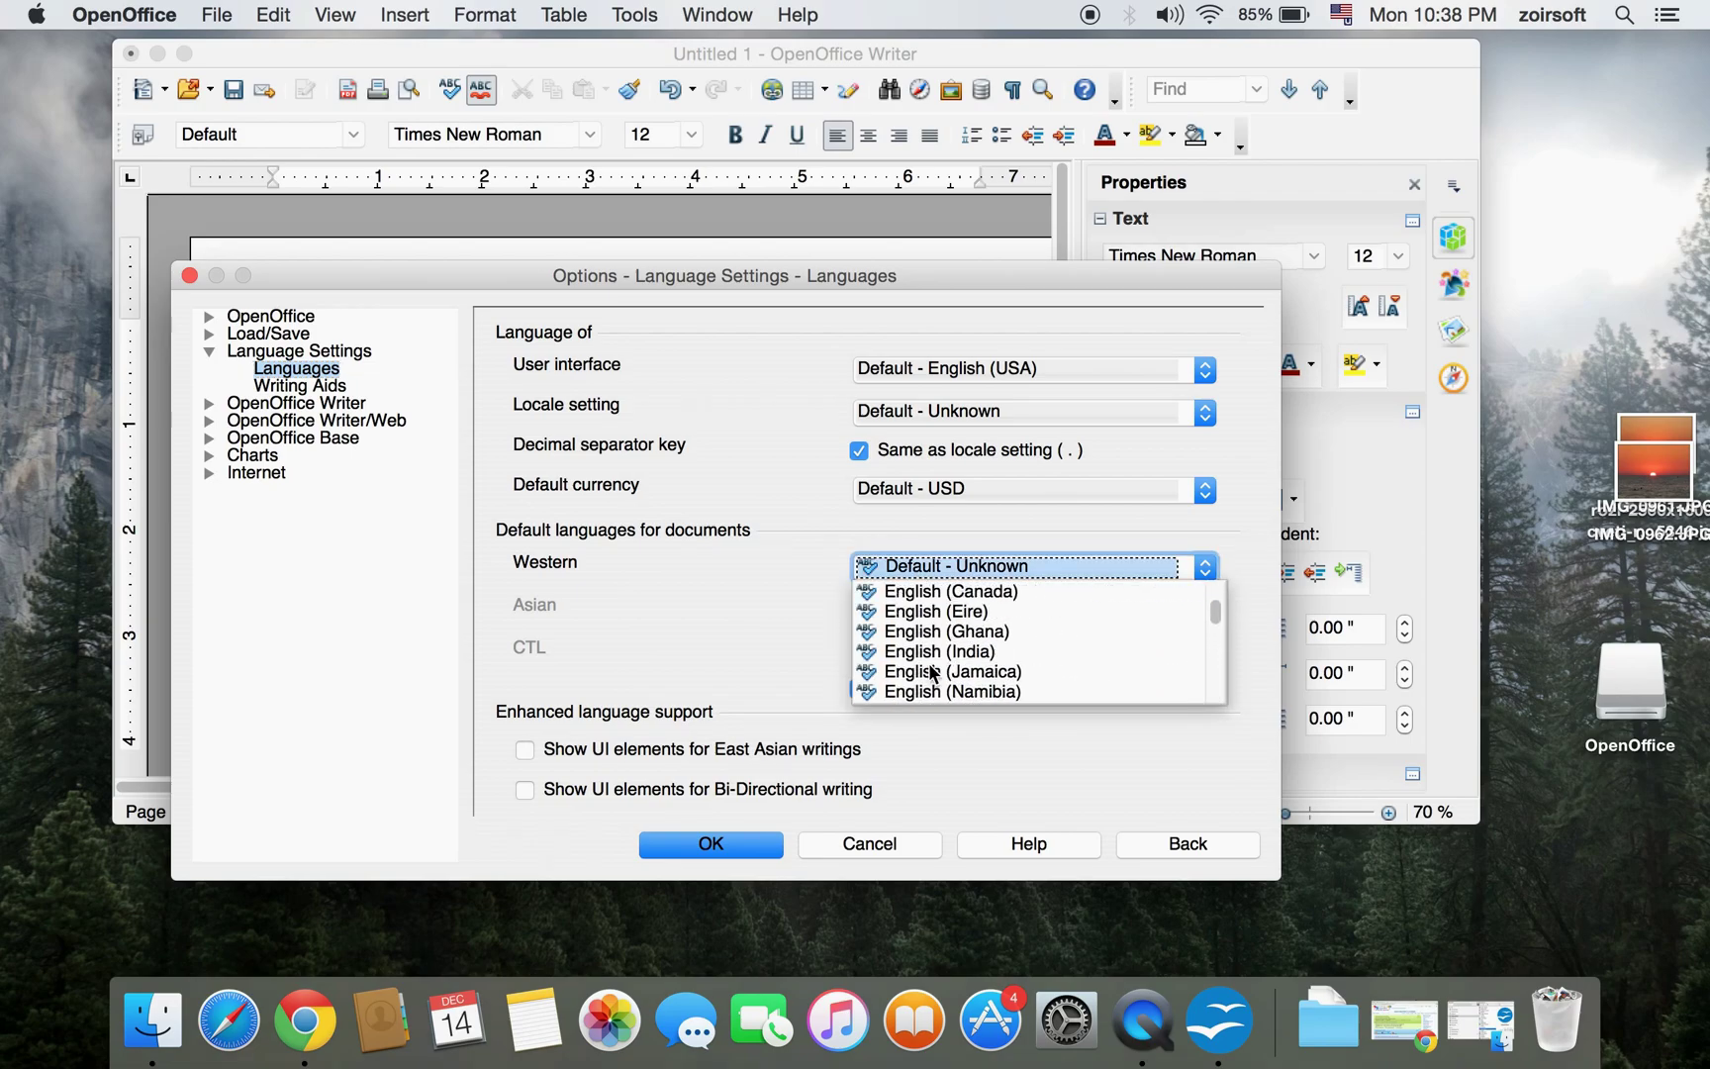
scroll(931, 673, down, 15)
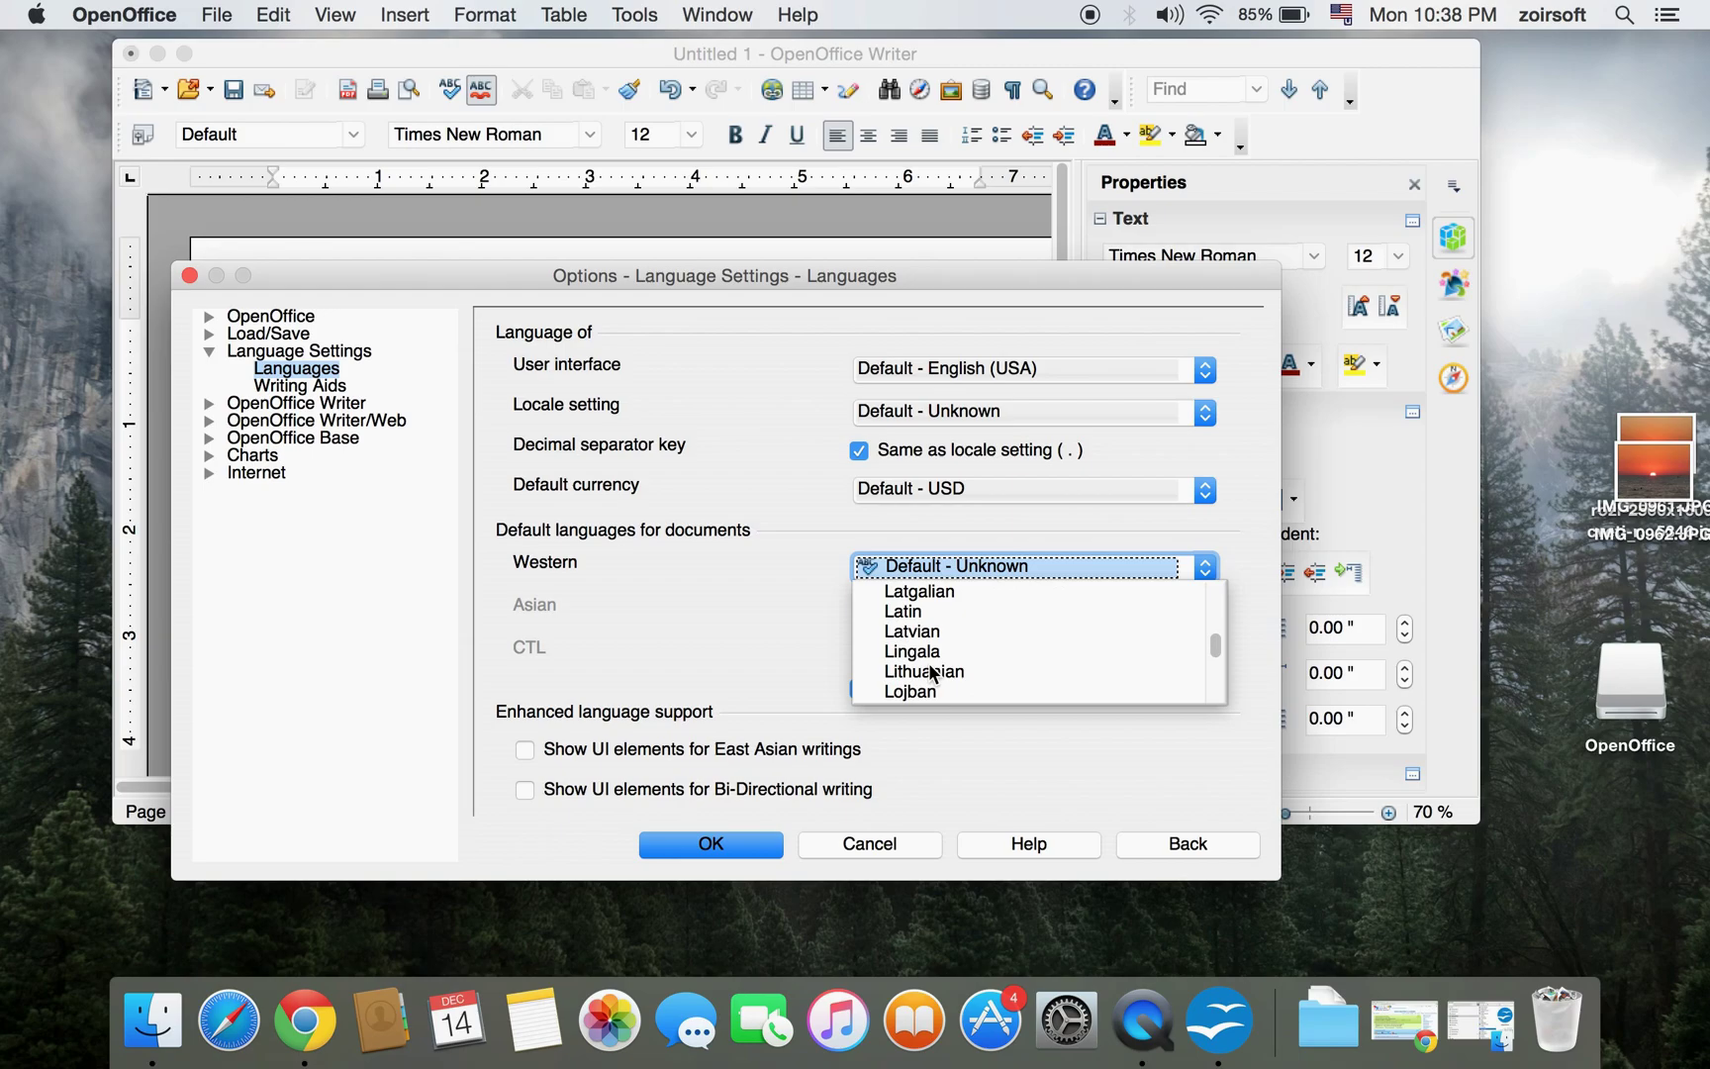
scroll(930, 673, down, 12)
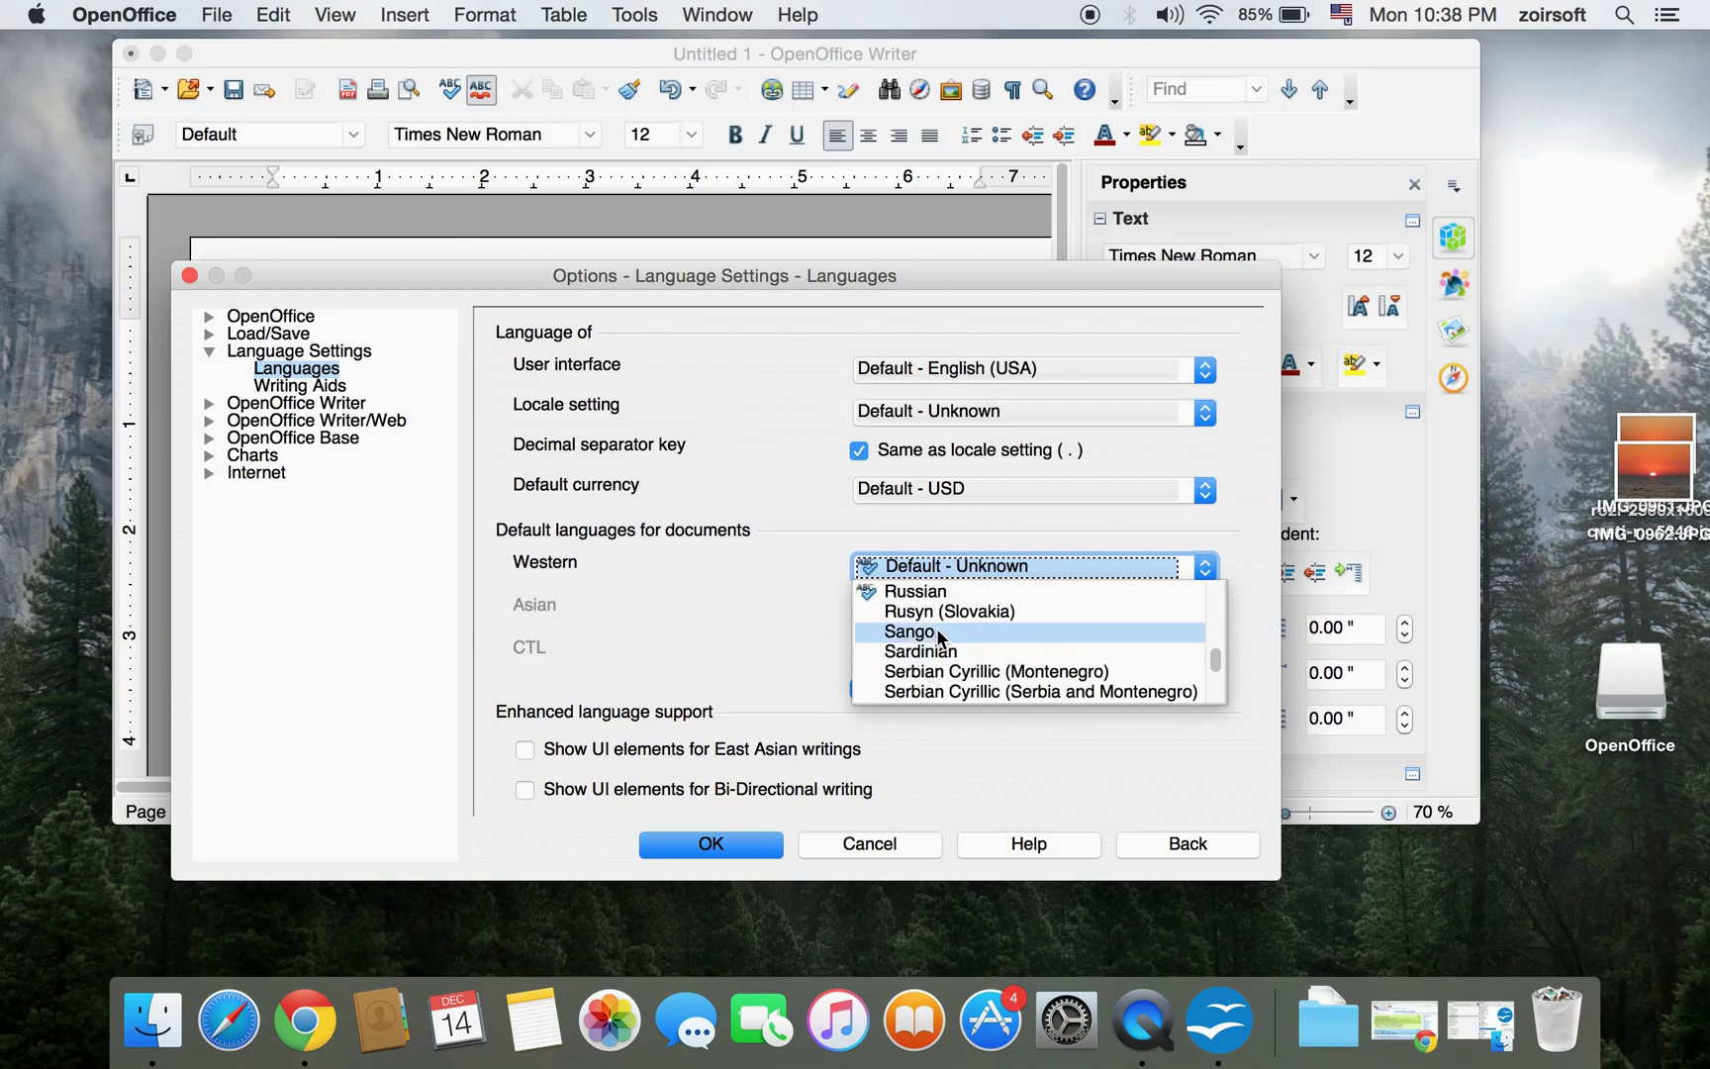
click(941, 592)
click(770, 849)
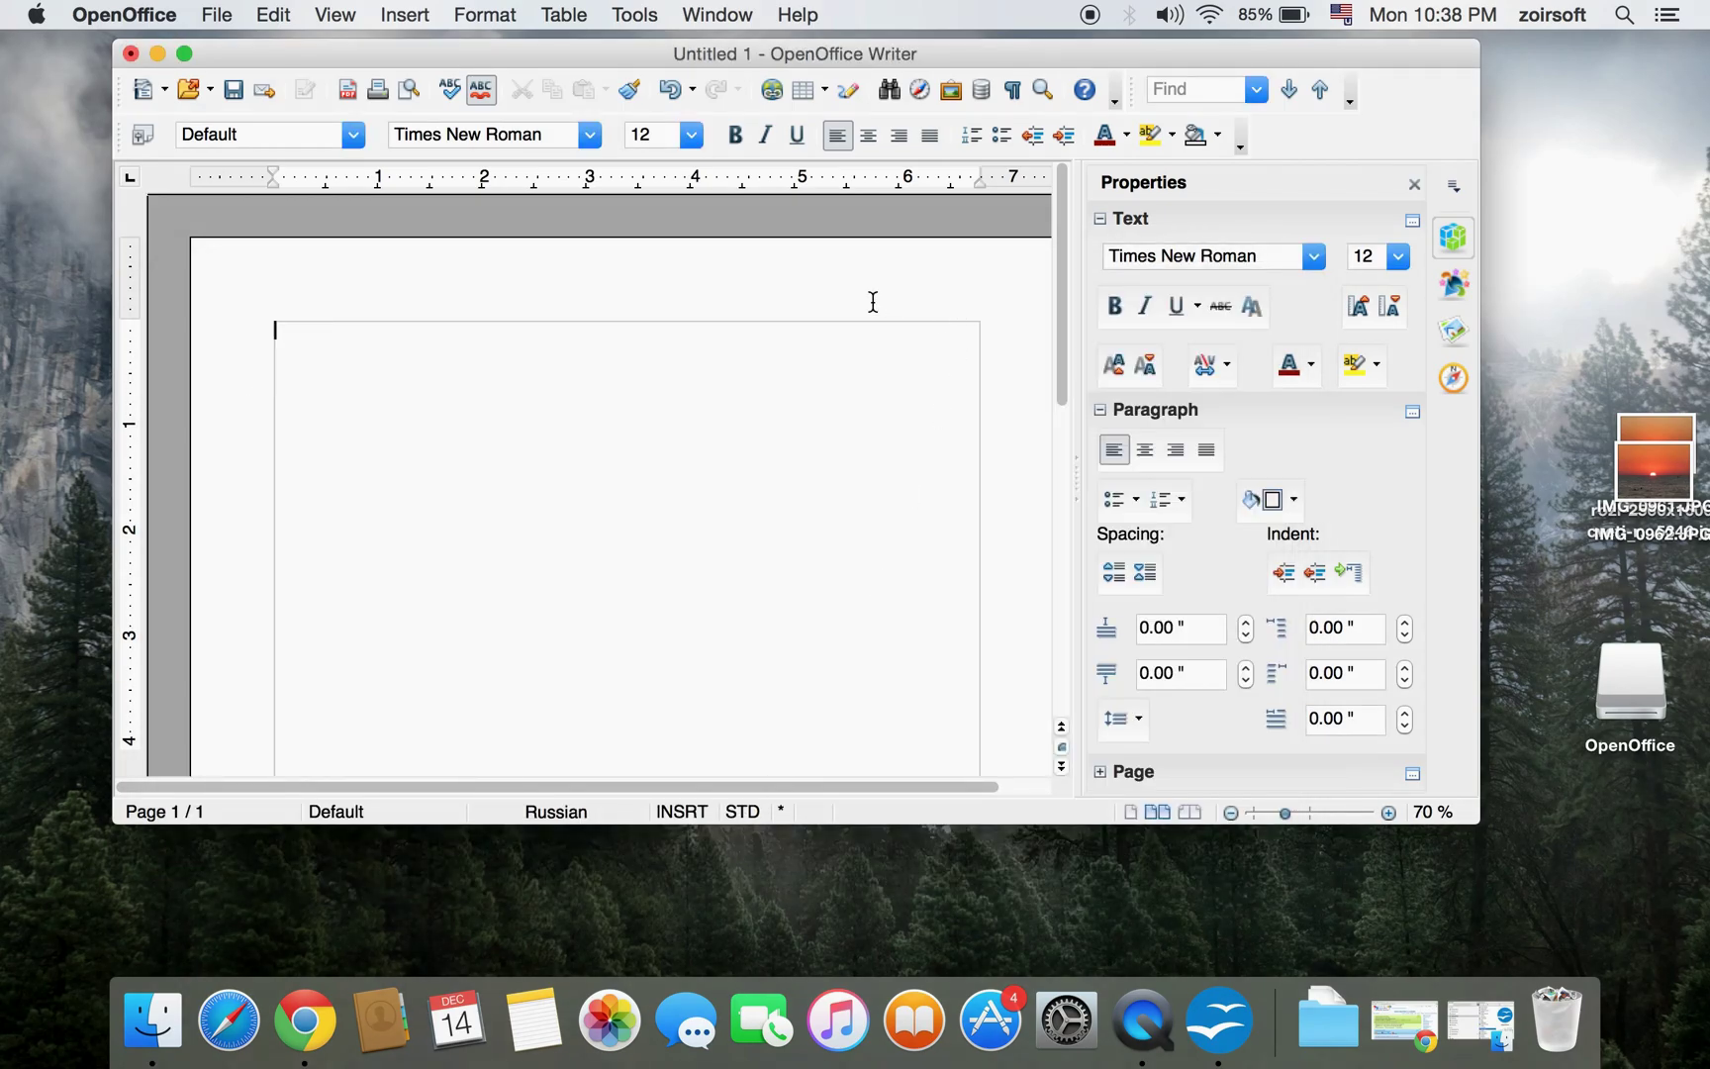
- Switch keyboard input to Russian, type 'грцугшзаум жцушгазыг ыжшарышгрм', then close Writer discarding changes
click(1341, 13)
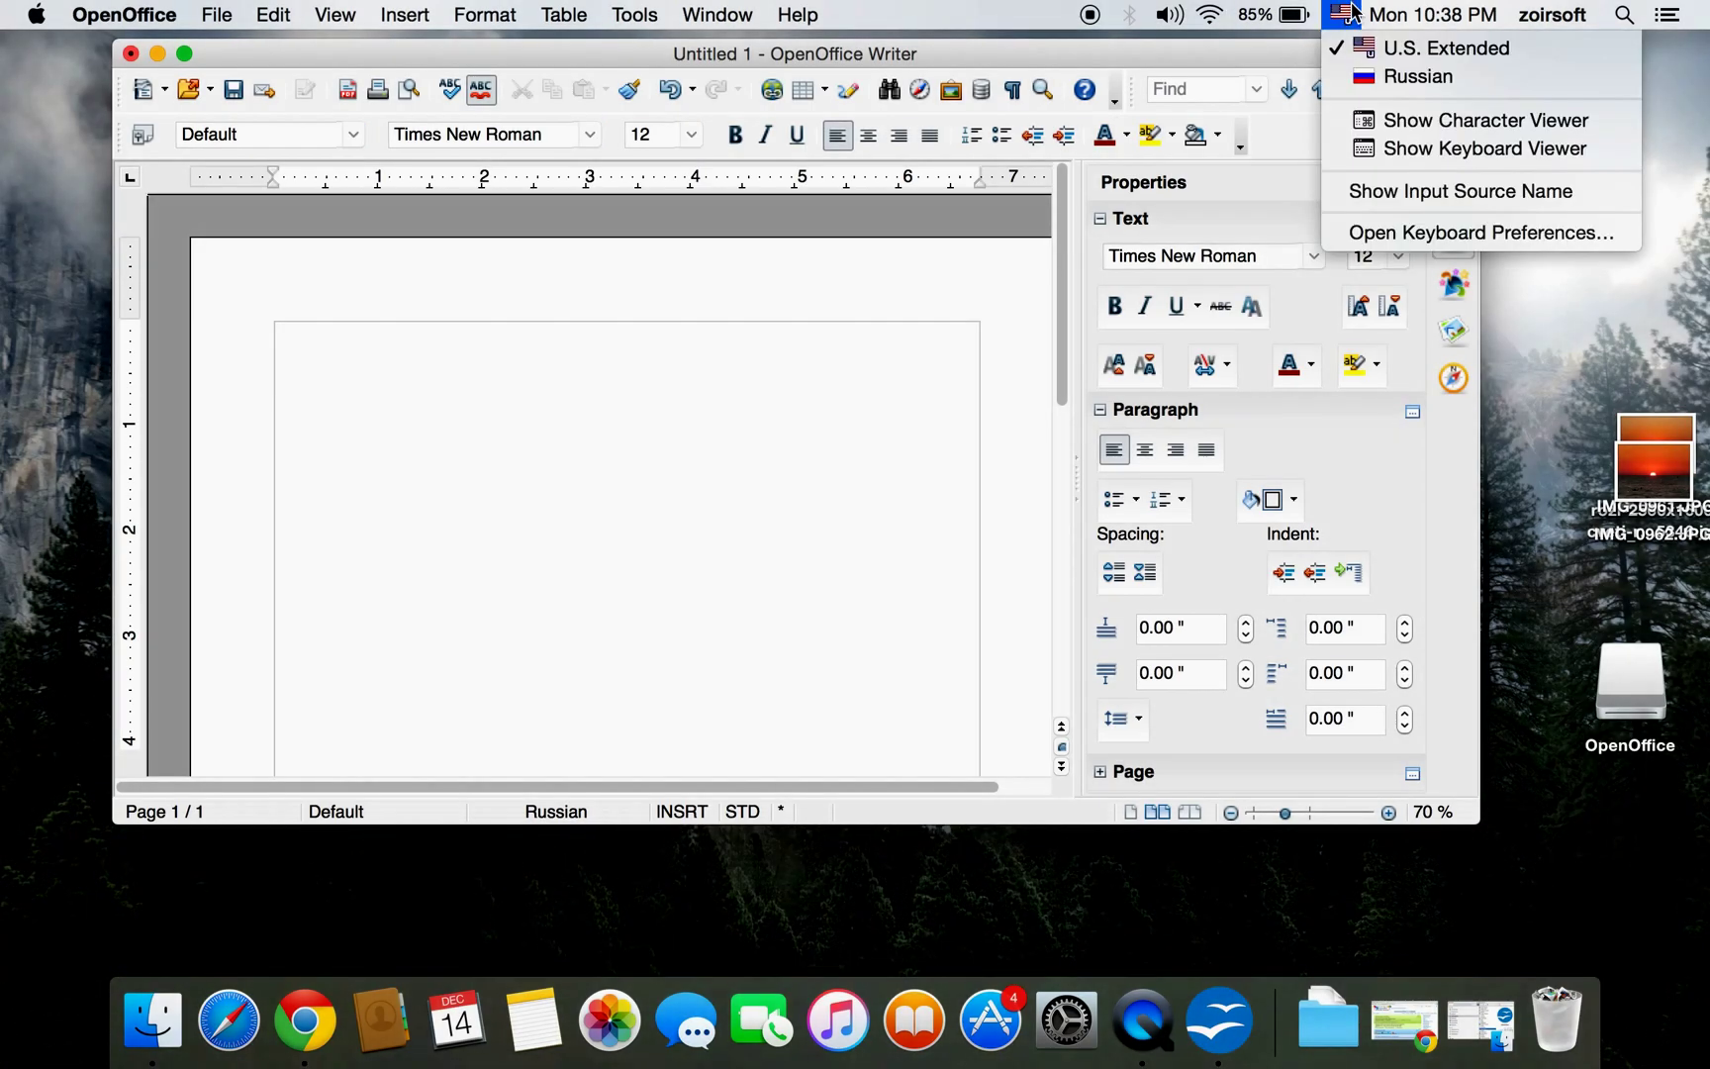
click(1391, 77)
text(грцугшзау)
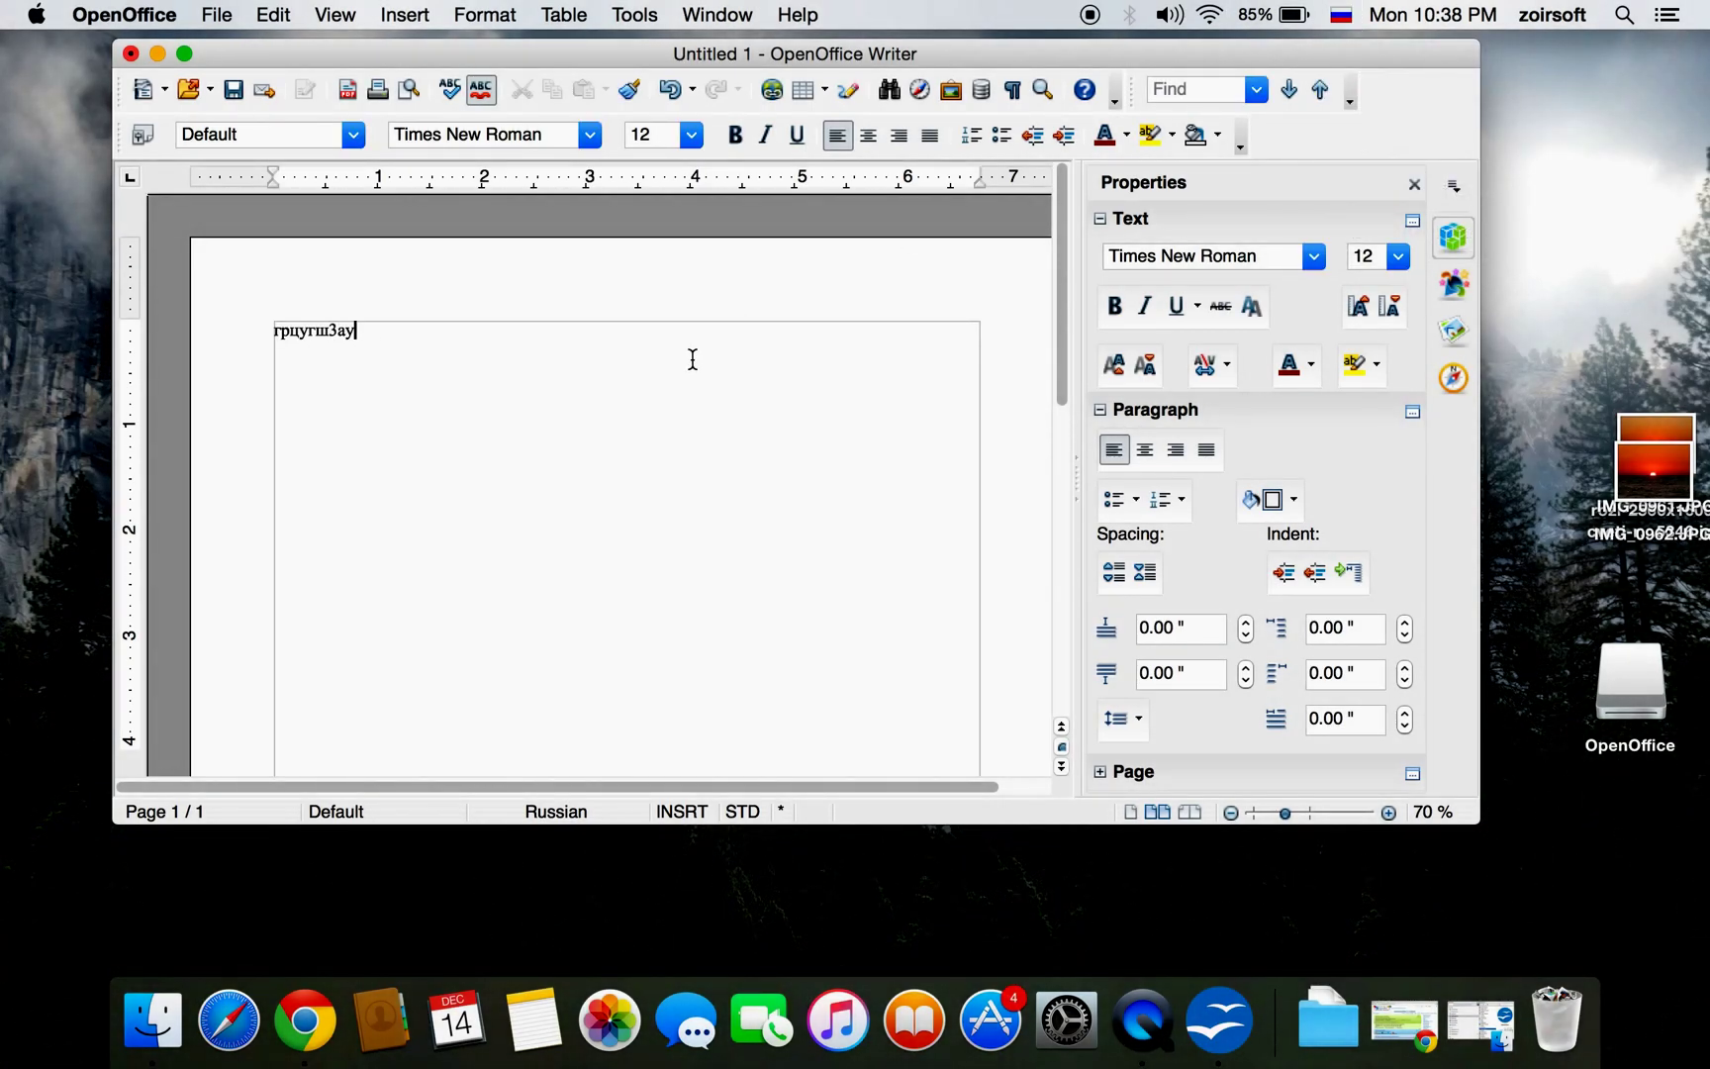
text(м жцушгазыг ыжшарышгрм)
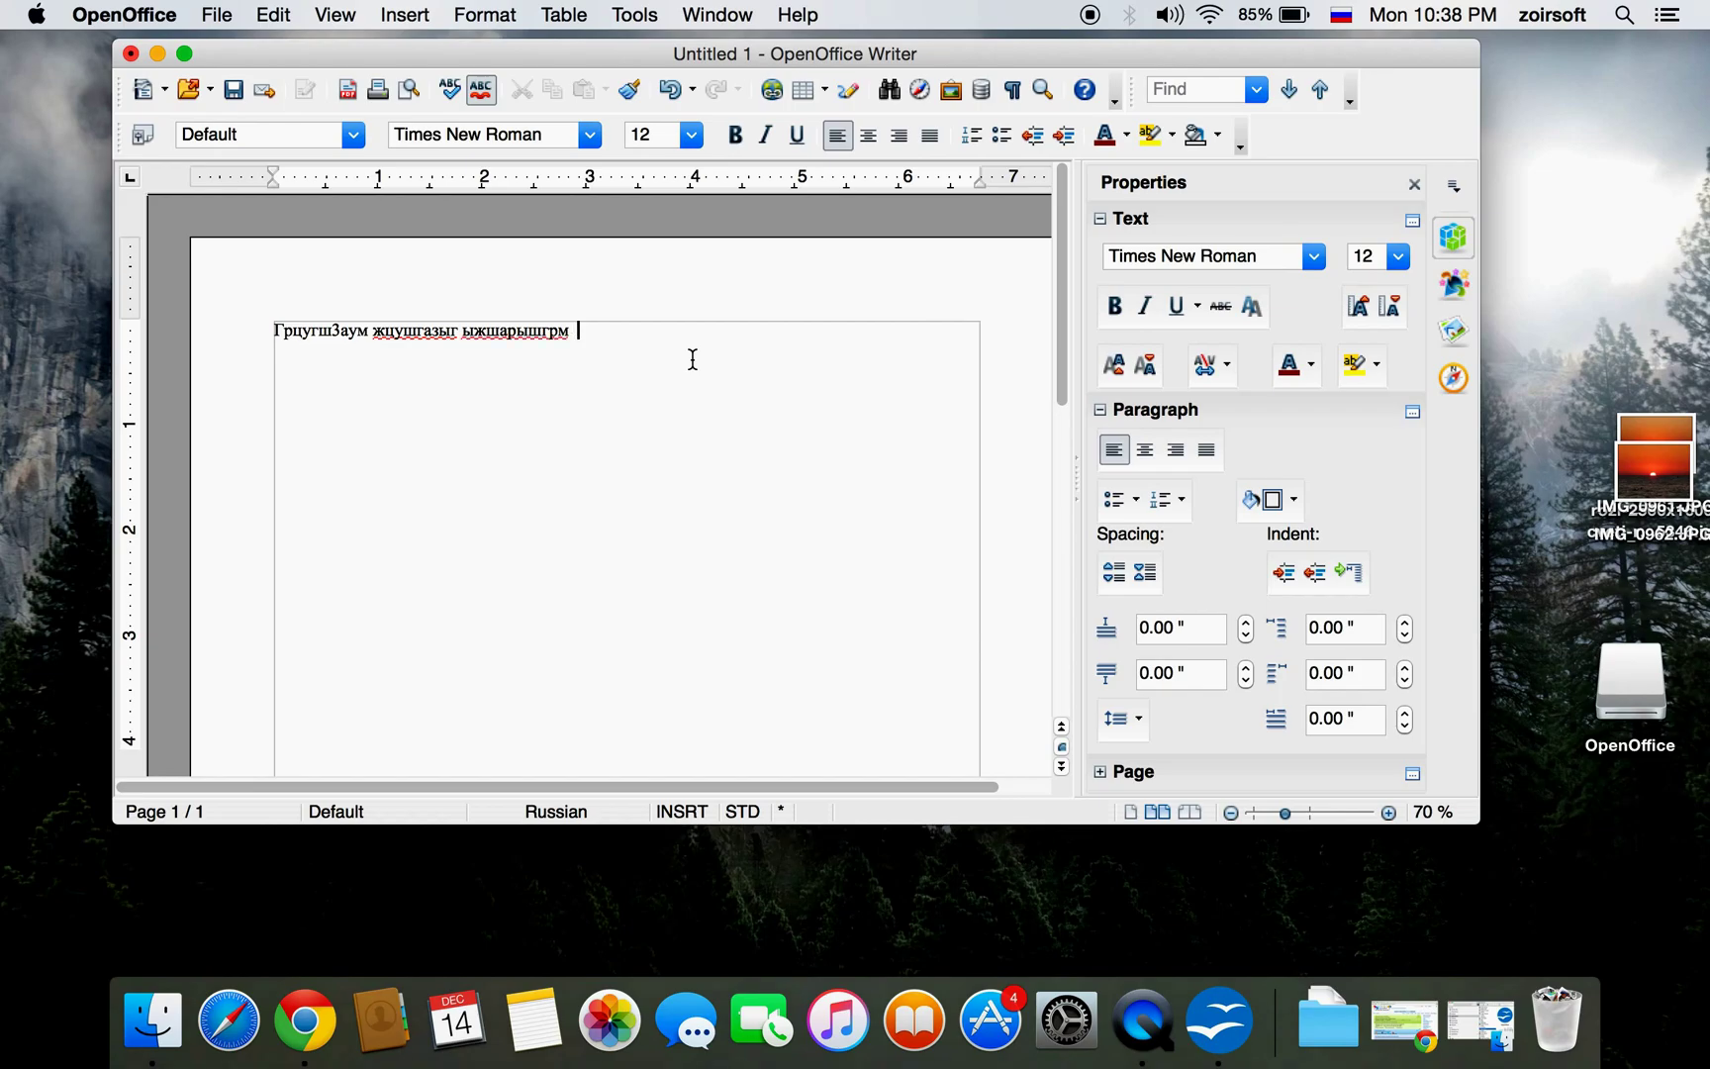
click(130, 52)
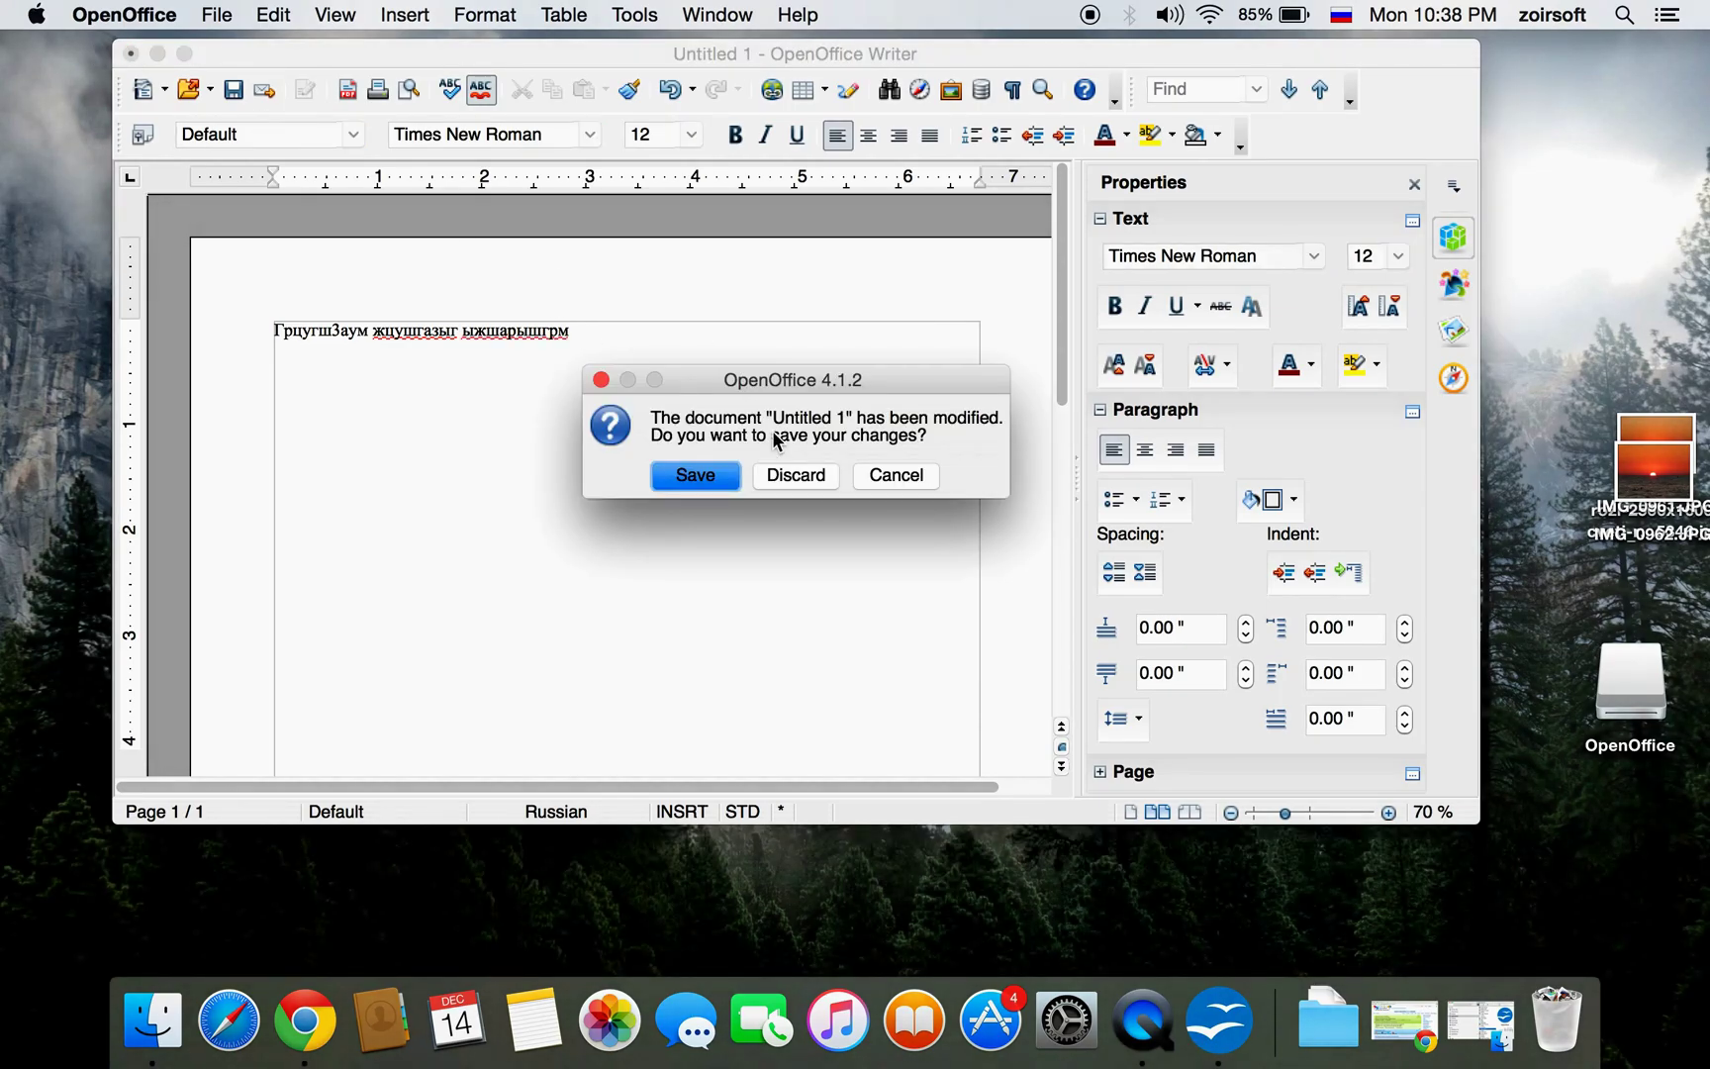
click(793, 473)
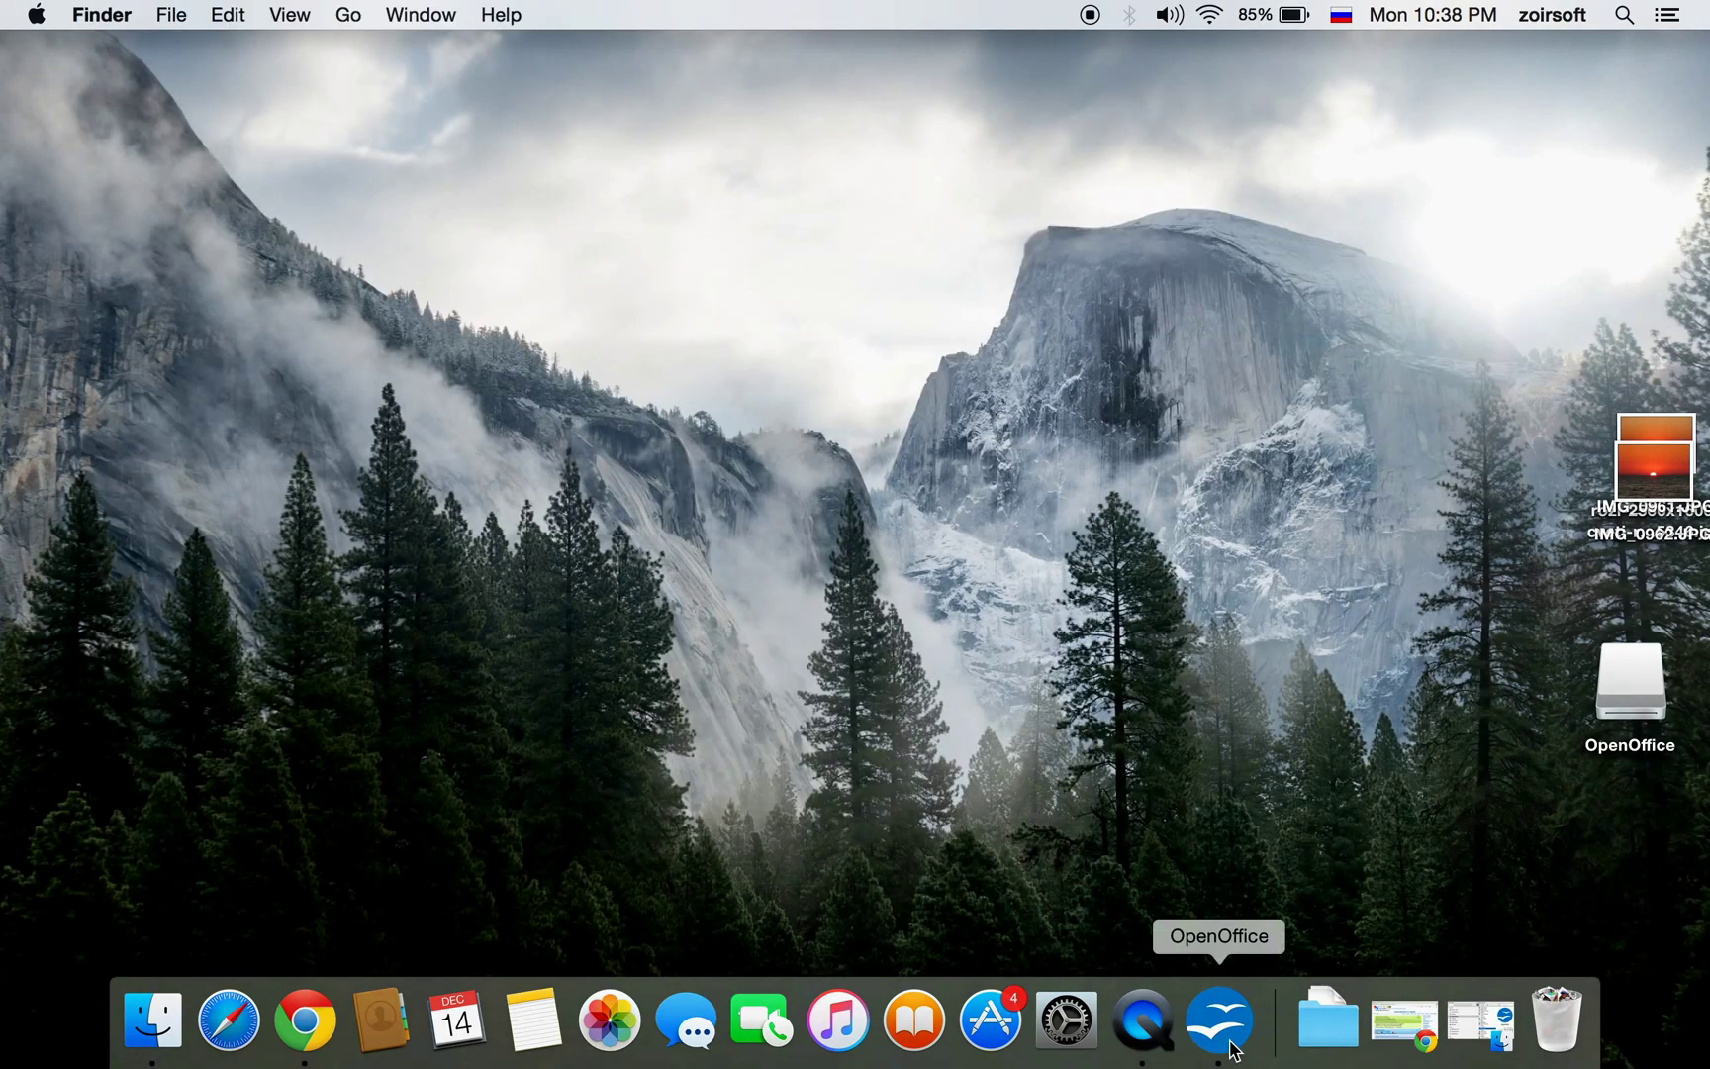
- In a new spreadsheet, type 'рэшгрумрс вкшщо' into B1, erase it, and close without saving
click(1219, 1017)
click(620, 410)
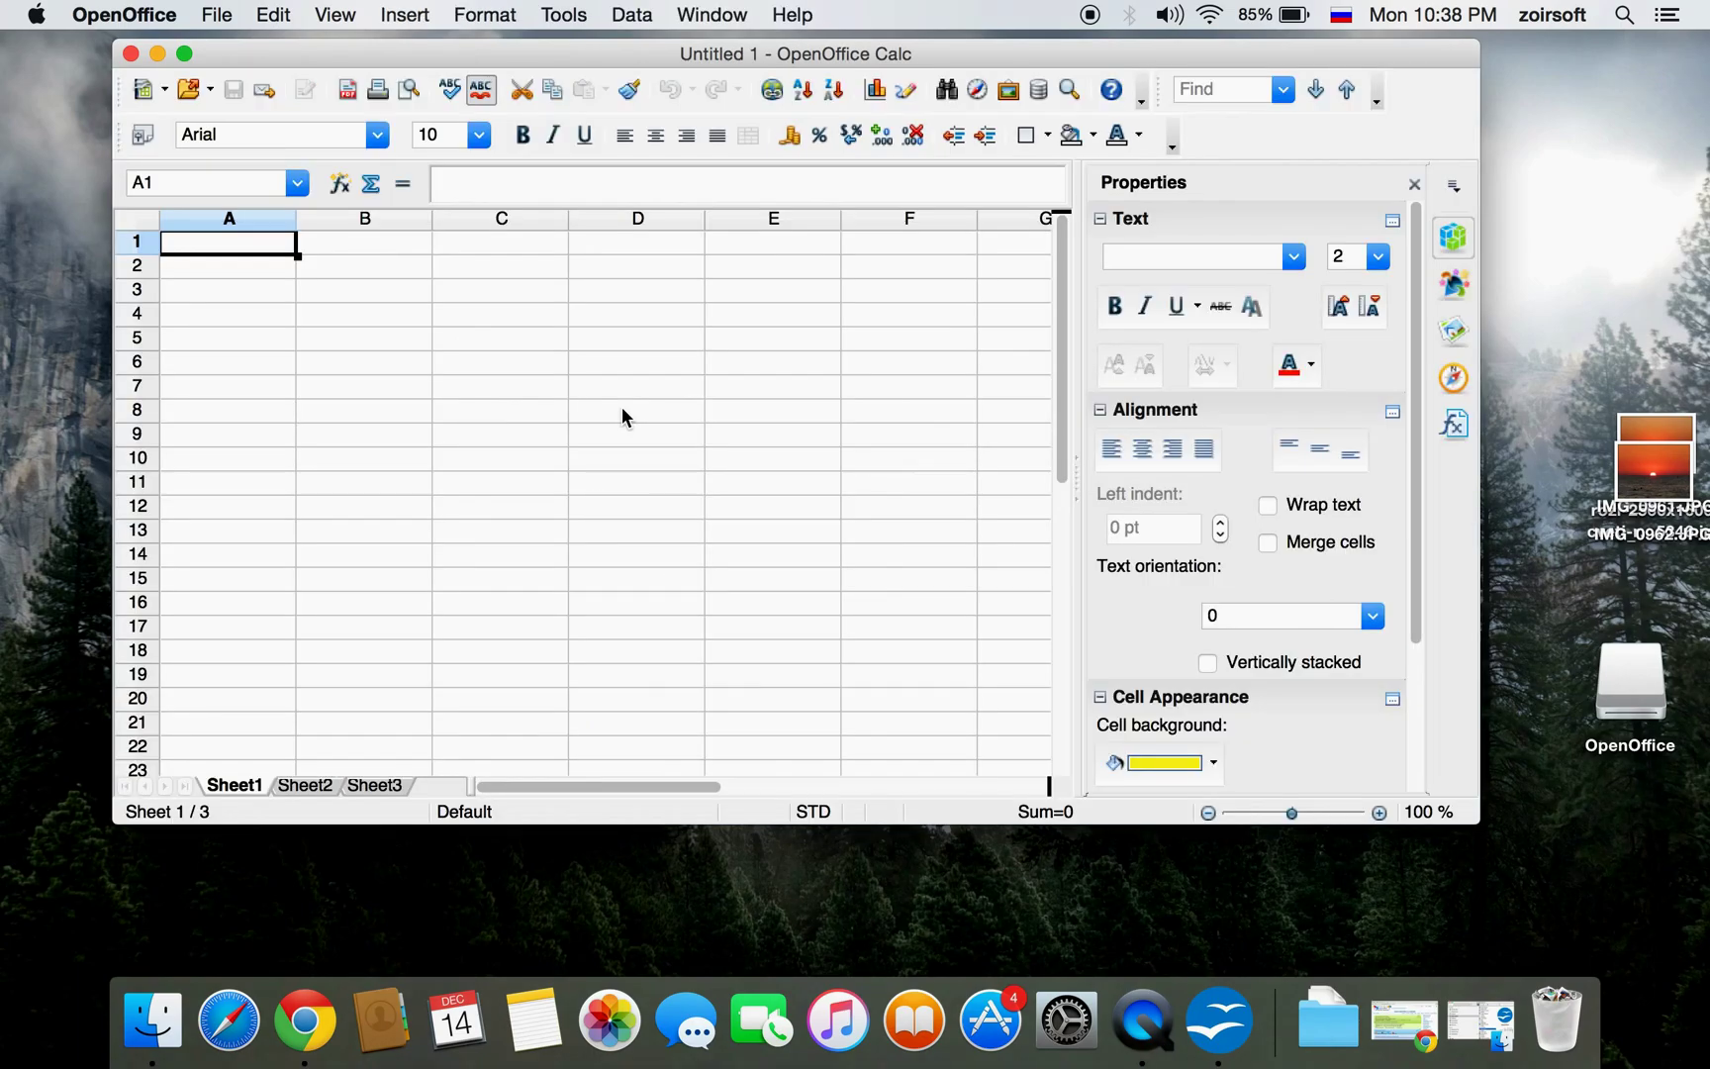
click(324, 248)
click(504, 188)
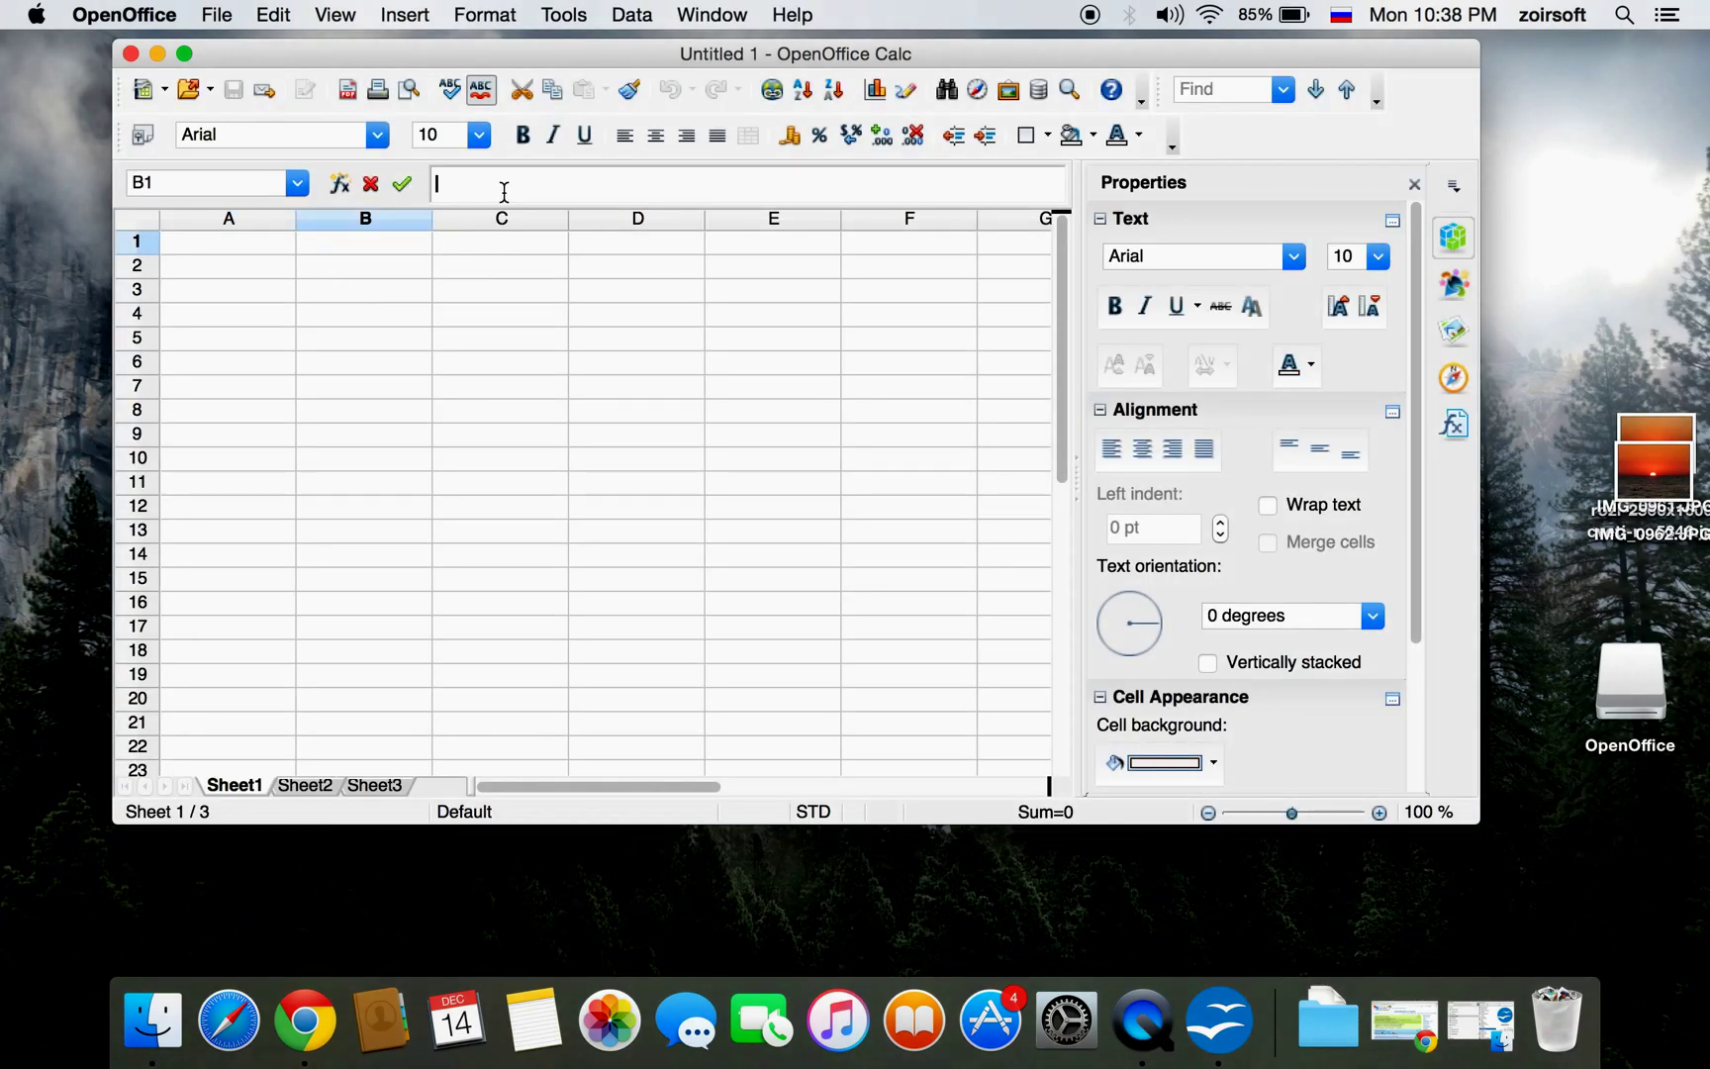
text(рэшгрумрс вкшщо)
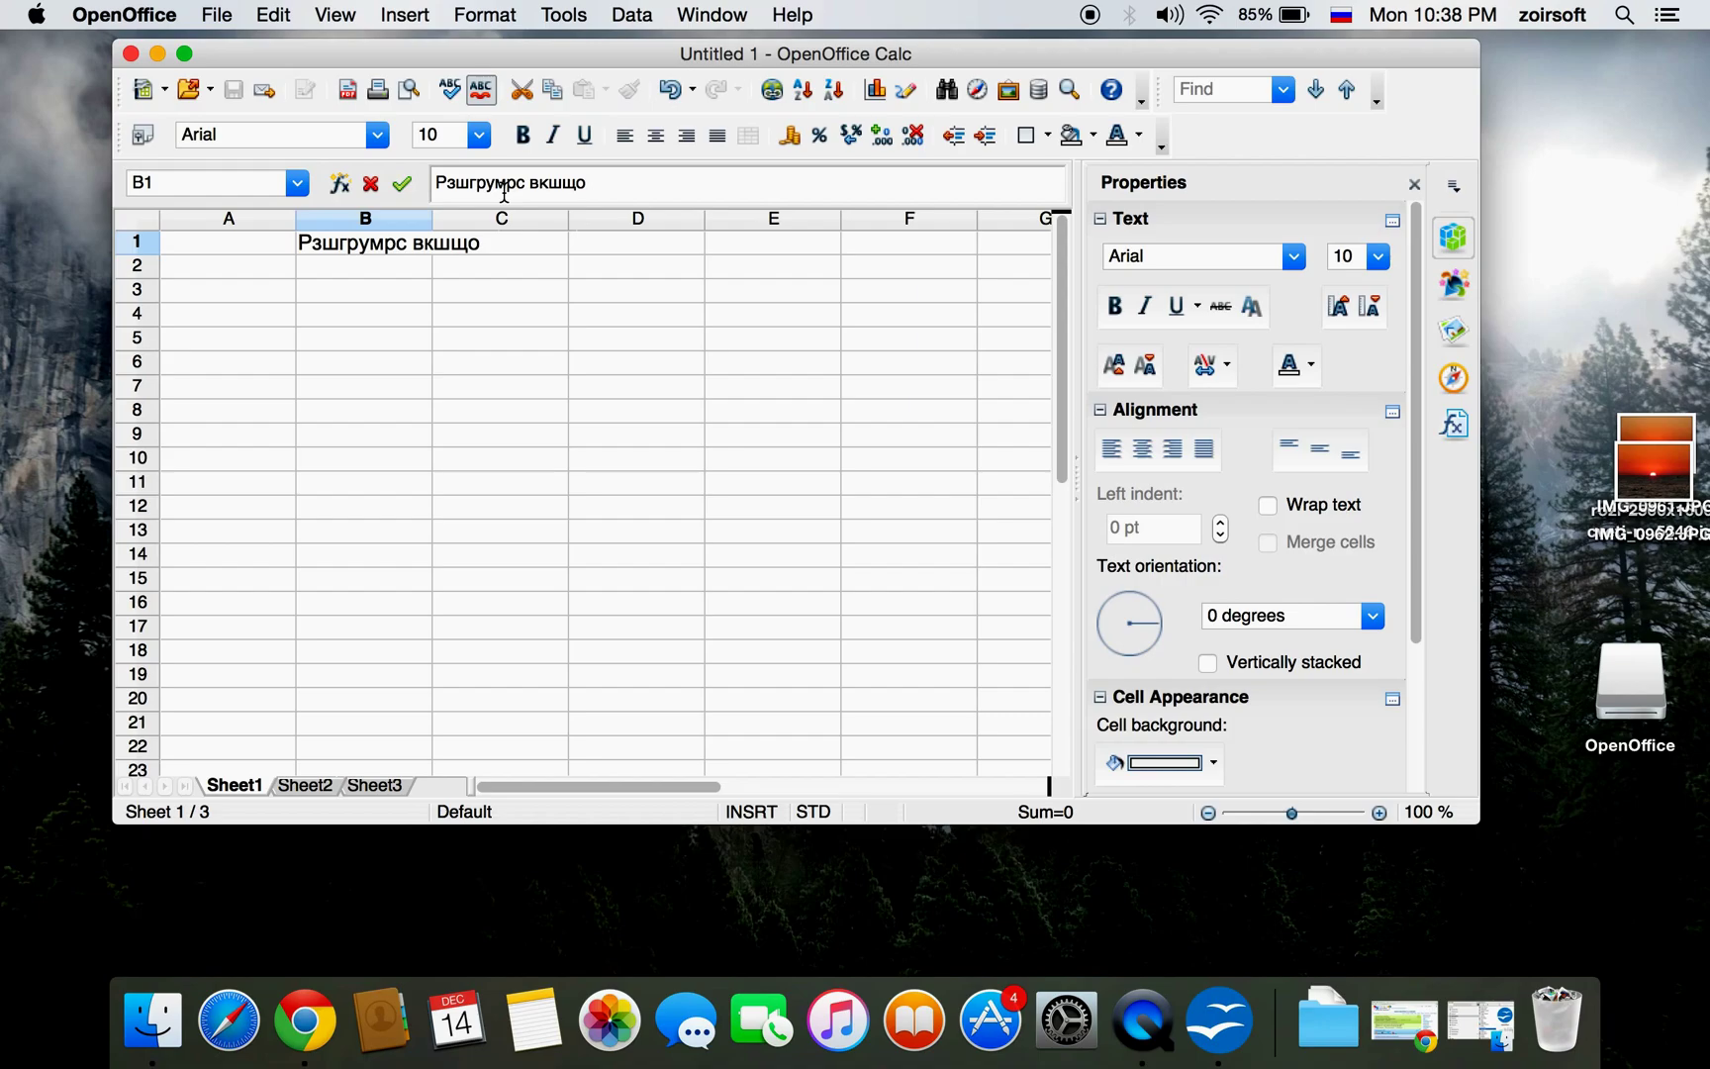
key(BackSpace)
key(BackSpace)
key(BackSpace)
key(BackSpace)
key(BackSpace)
key(BackSpace)
key(BackSpace)
key(BackSpace)
key(BackSpace)
key(BackSpace)
key(BackSpace)
key(BackSpace)
key(BackSpace)
key(BackSpace)
key(BackSpace)
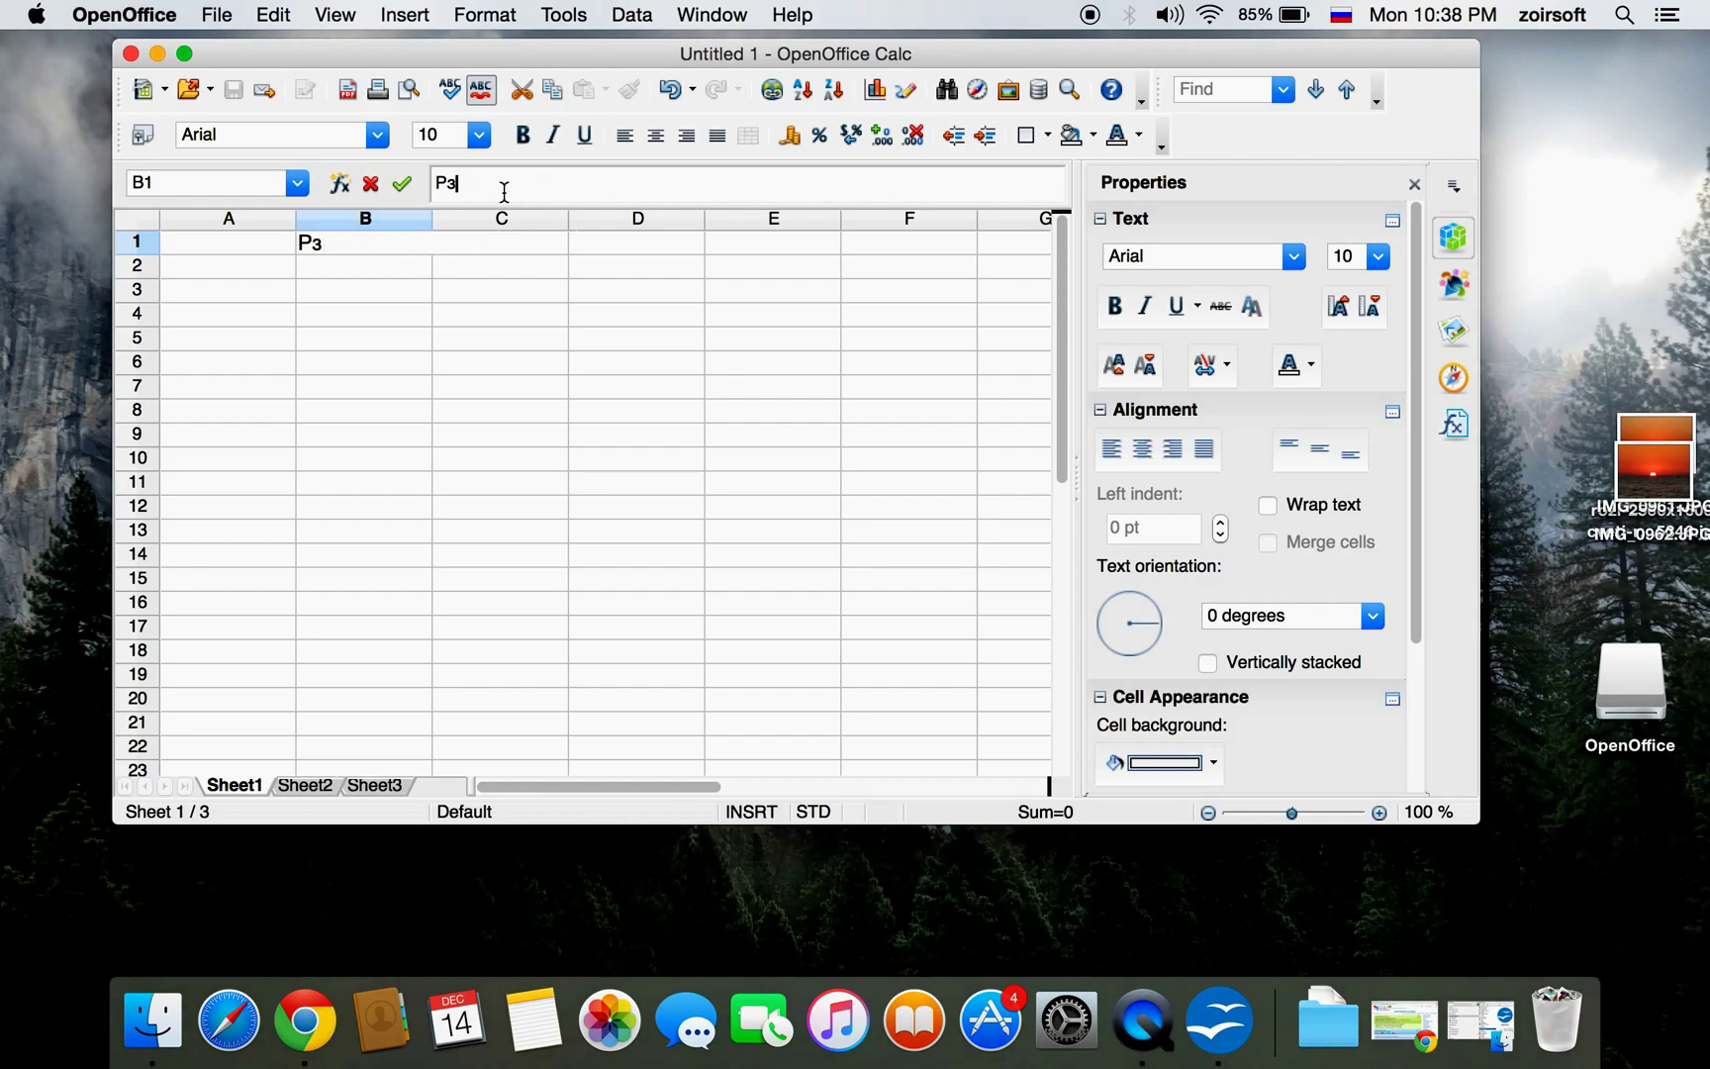
click(132, 53)
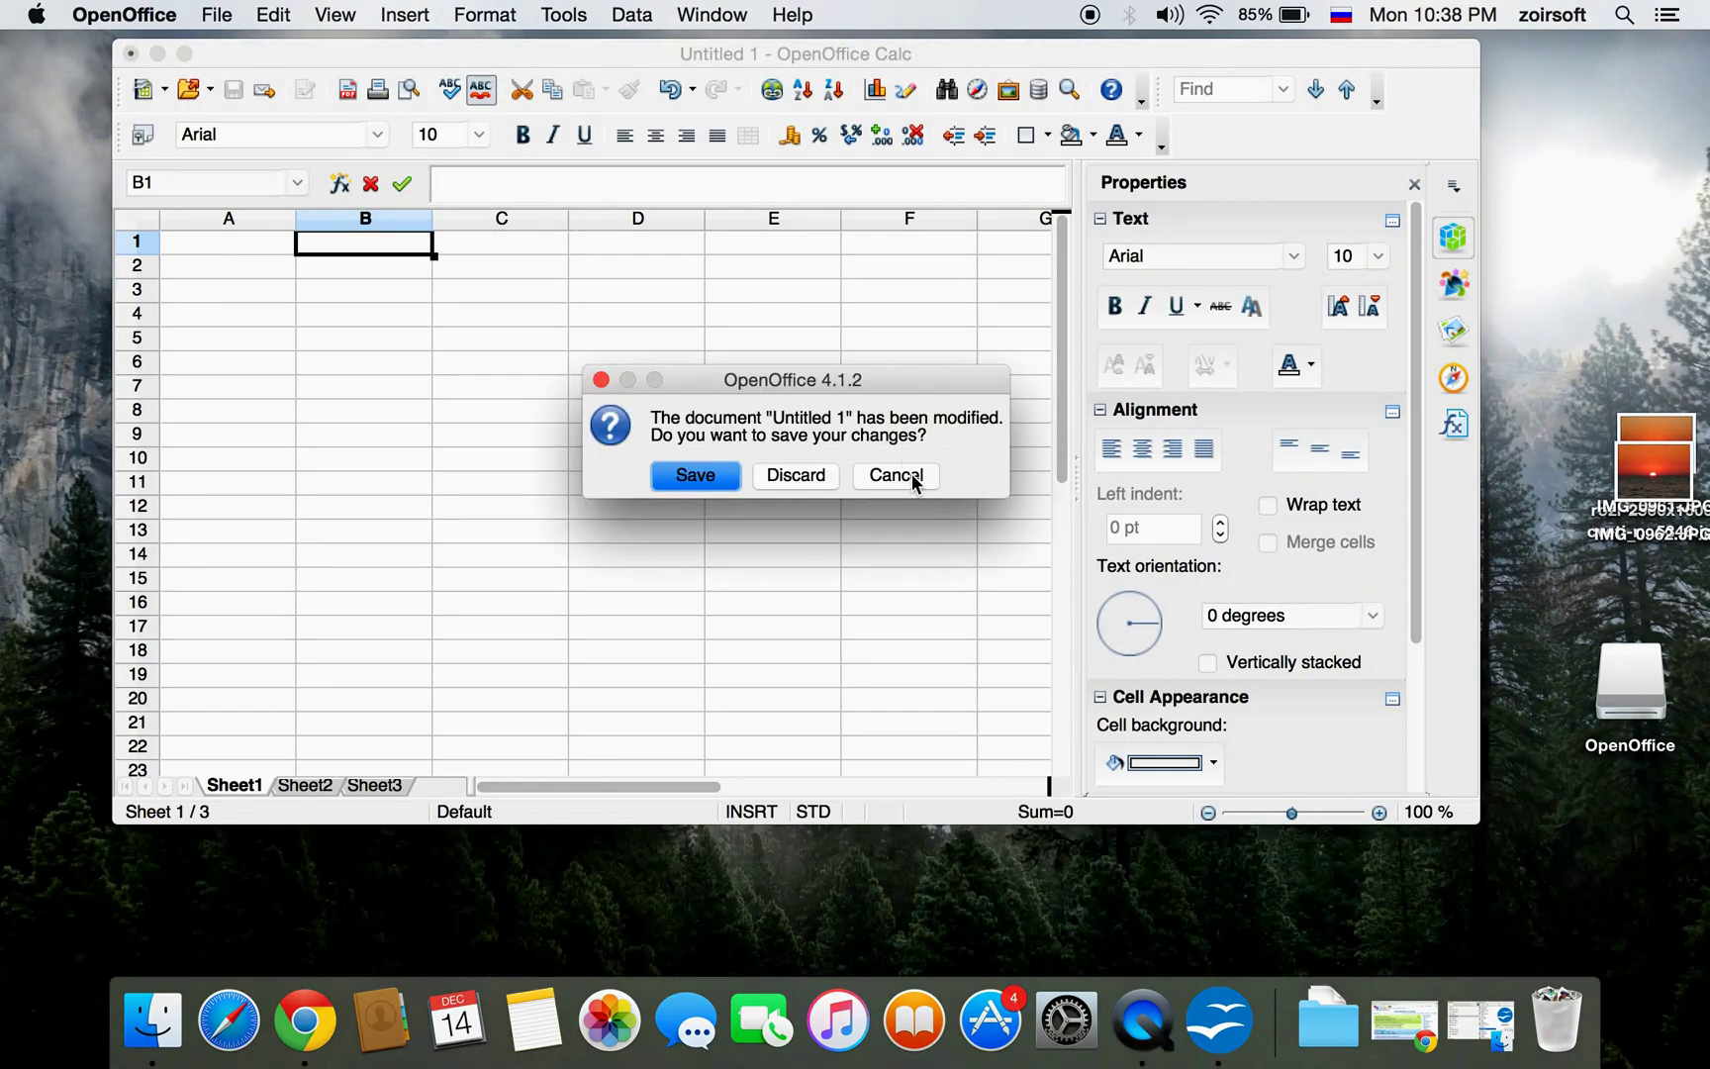
click(787, 474)
click(1219, 1019)
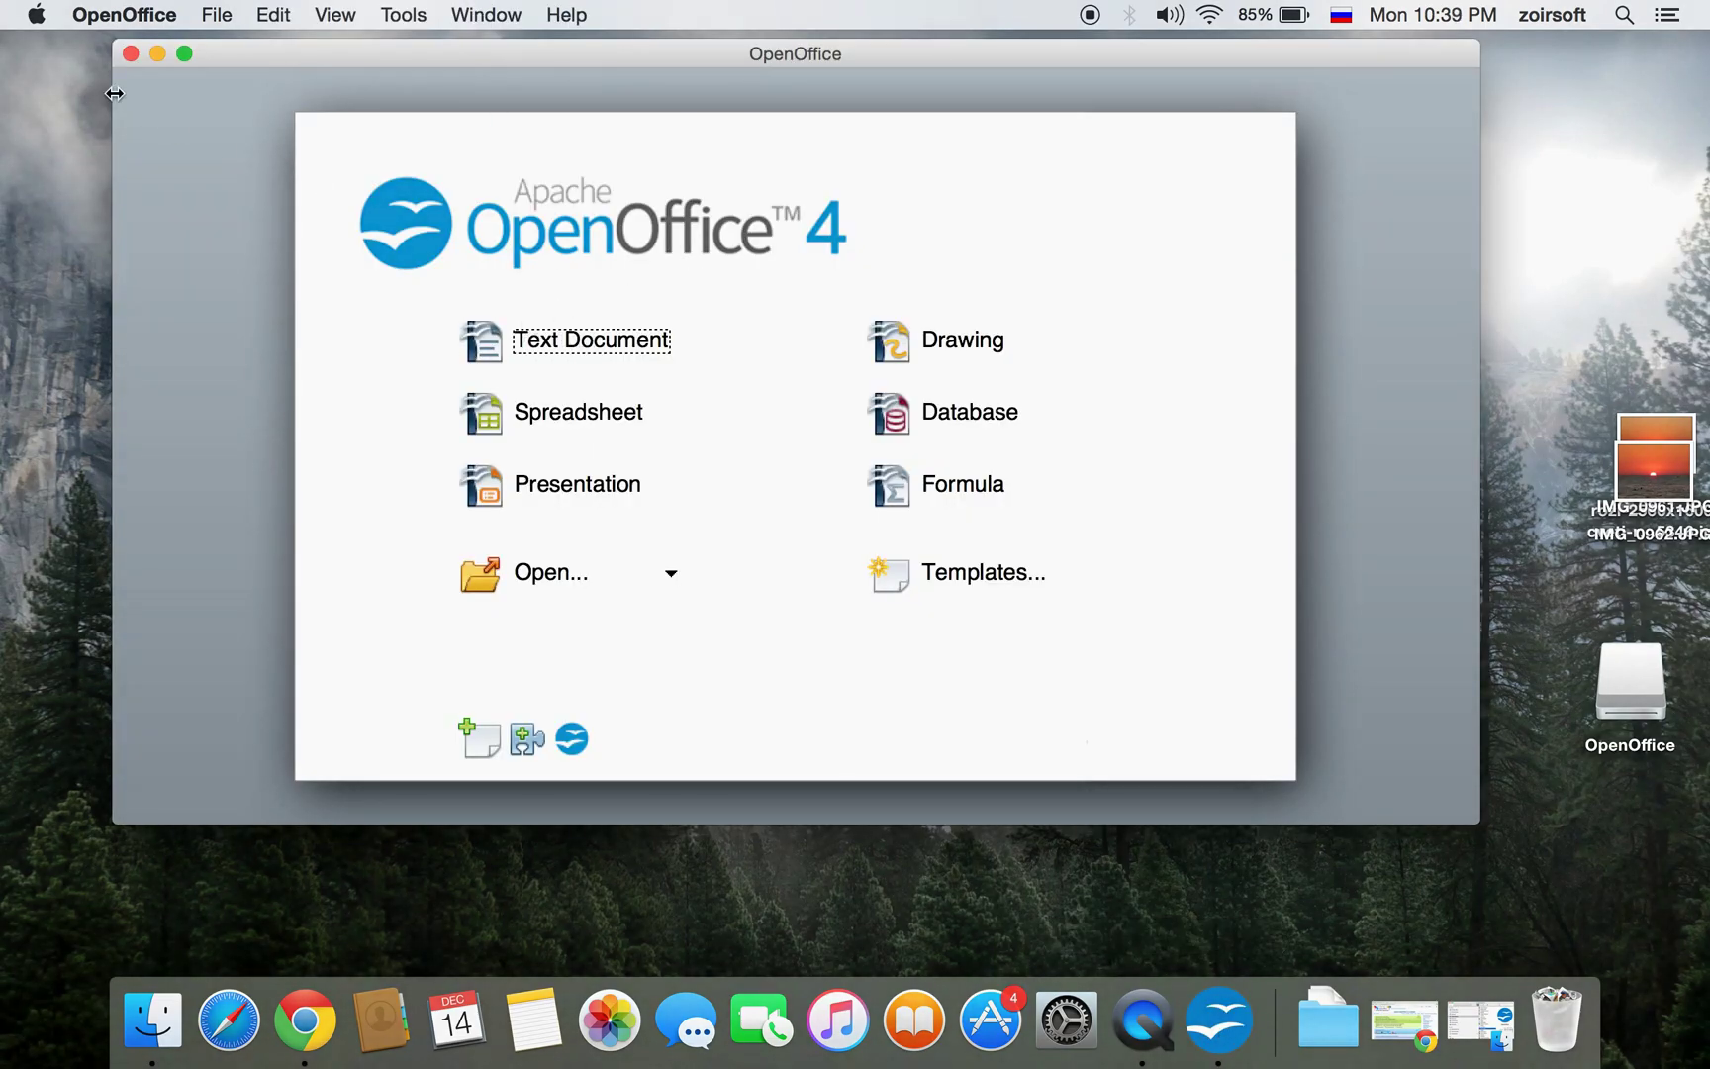
- Open a new Writer document, check its menus for the interface language, then close it
click(605, 346)
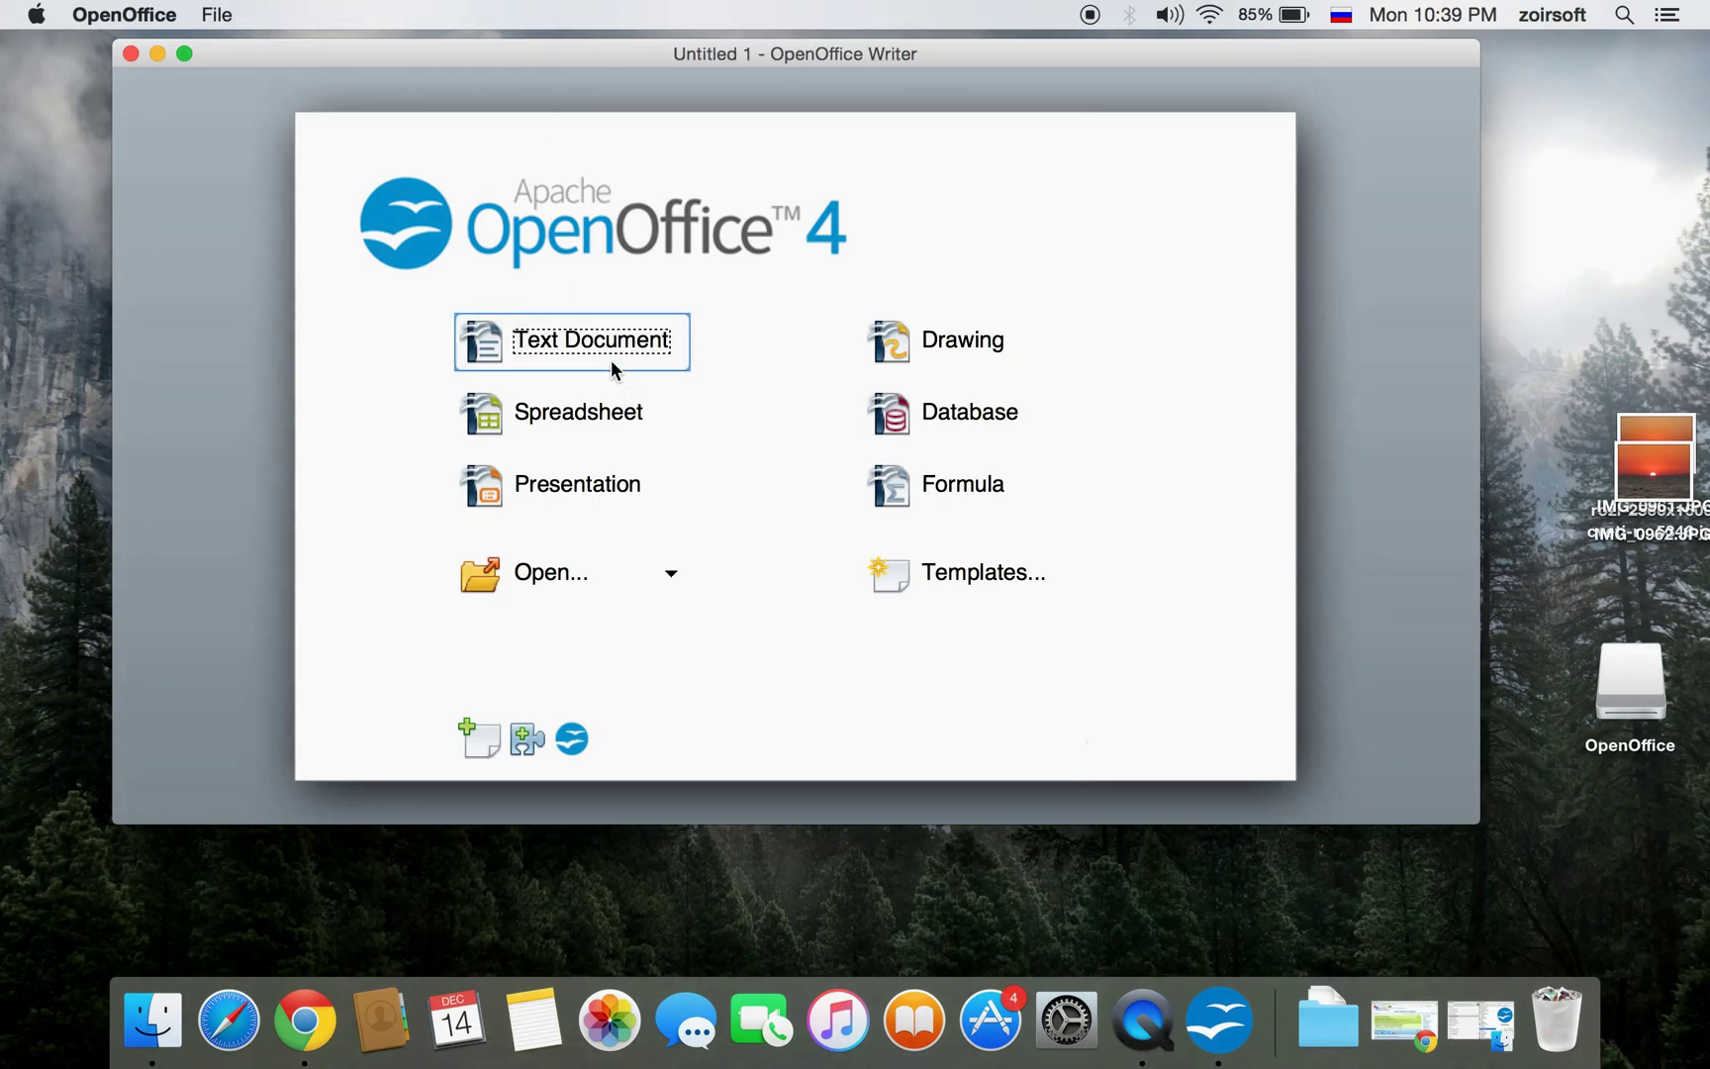
click(580, 24)
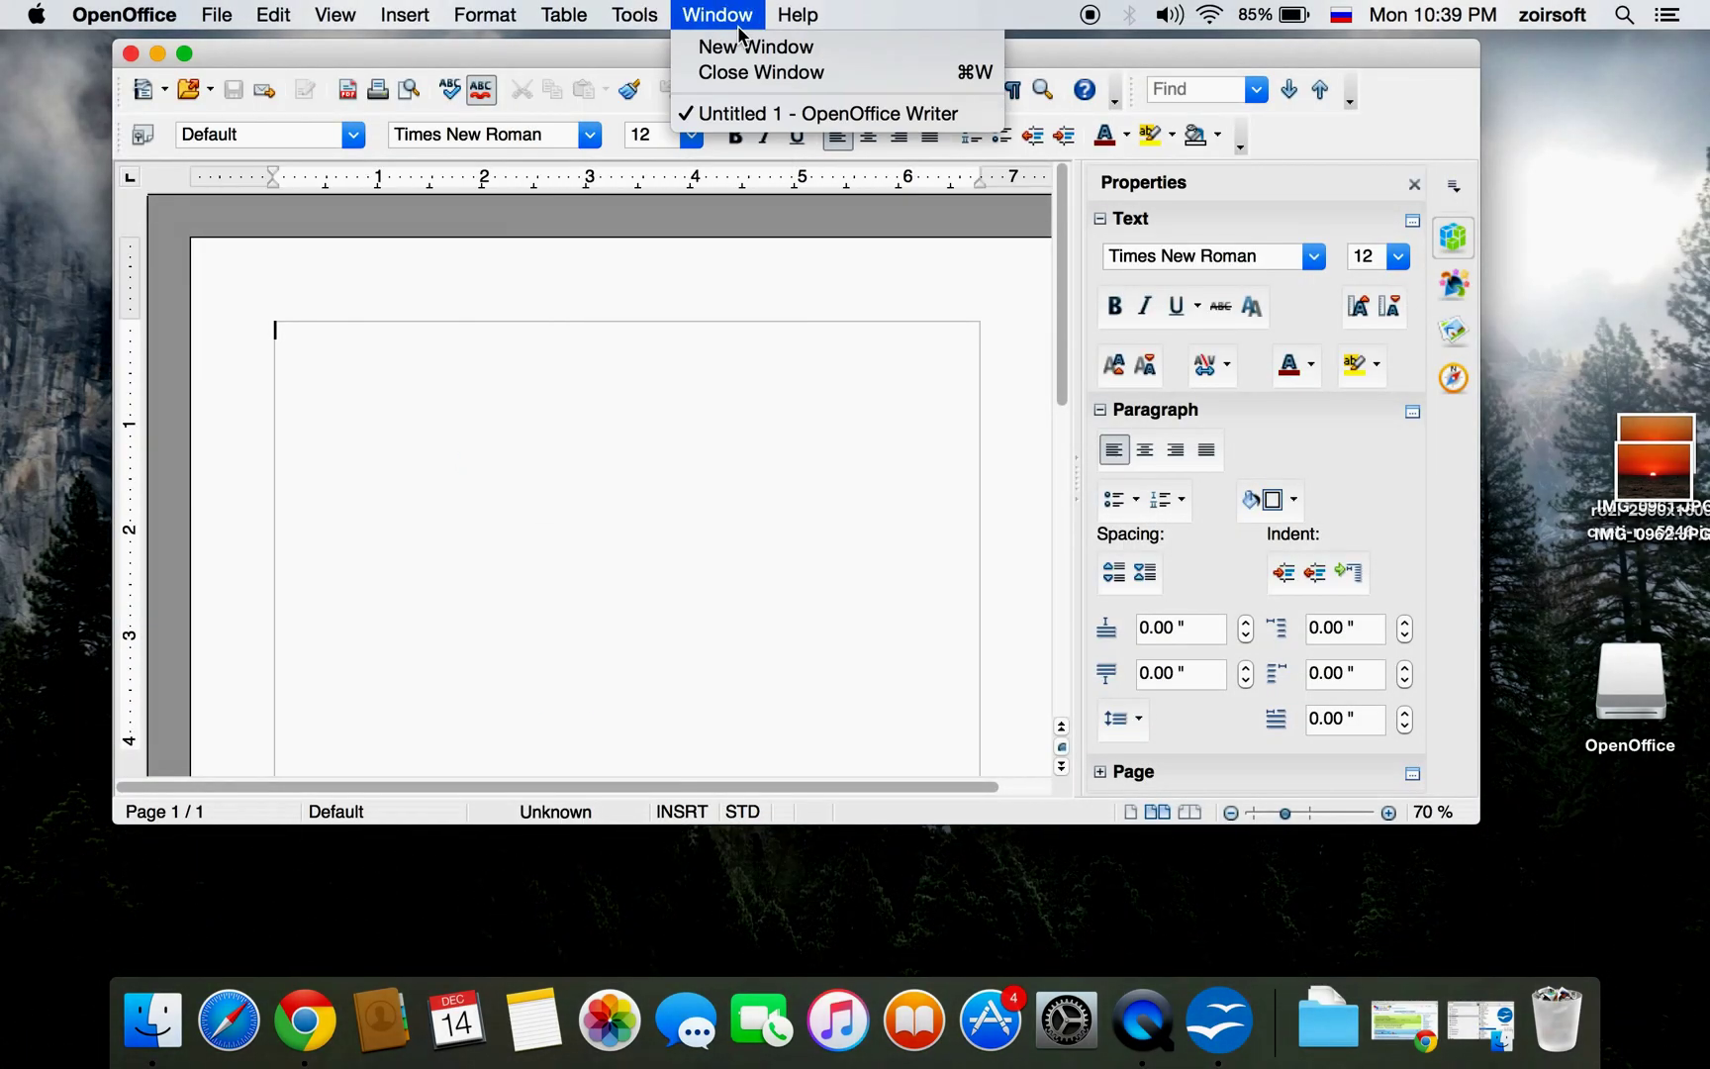
mouse_move(635, 13)
click(401, 472)
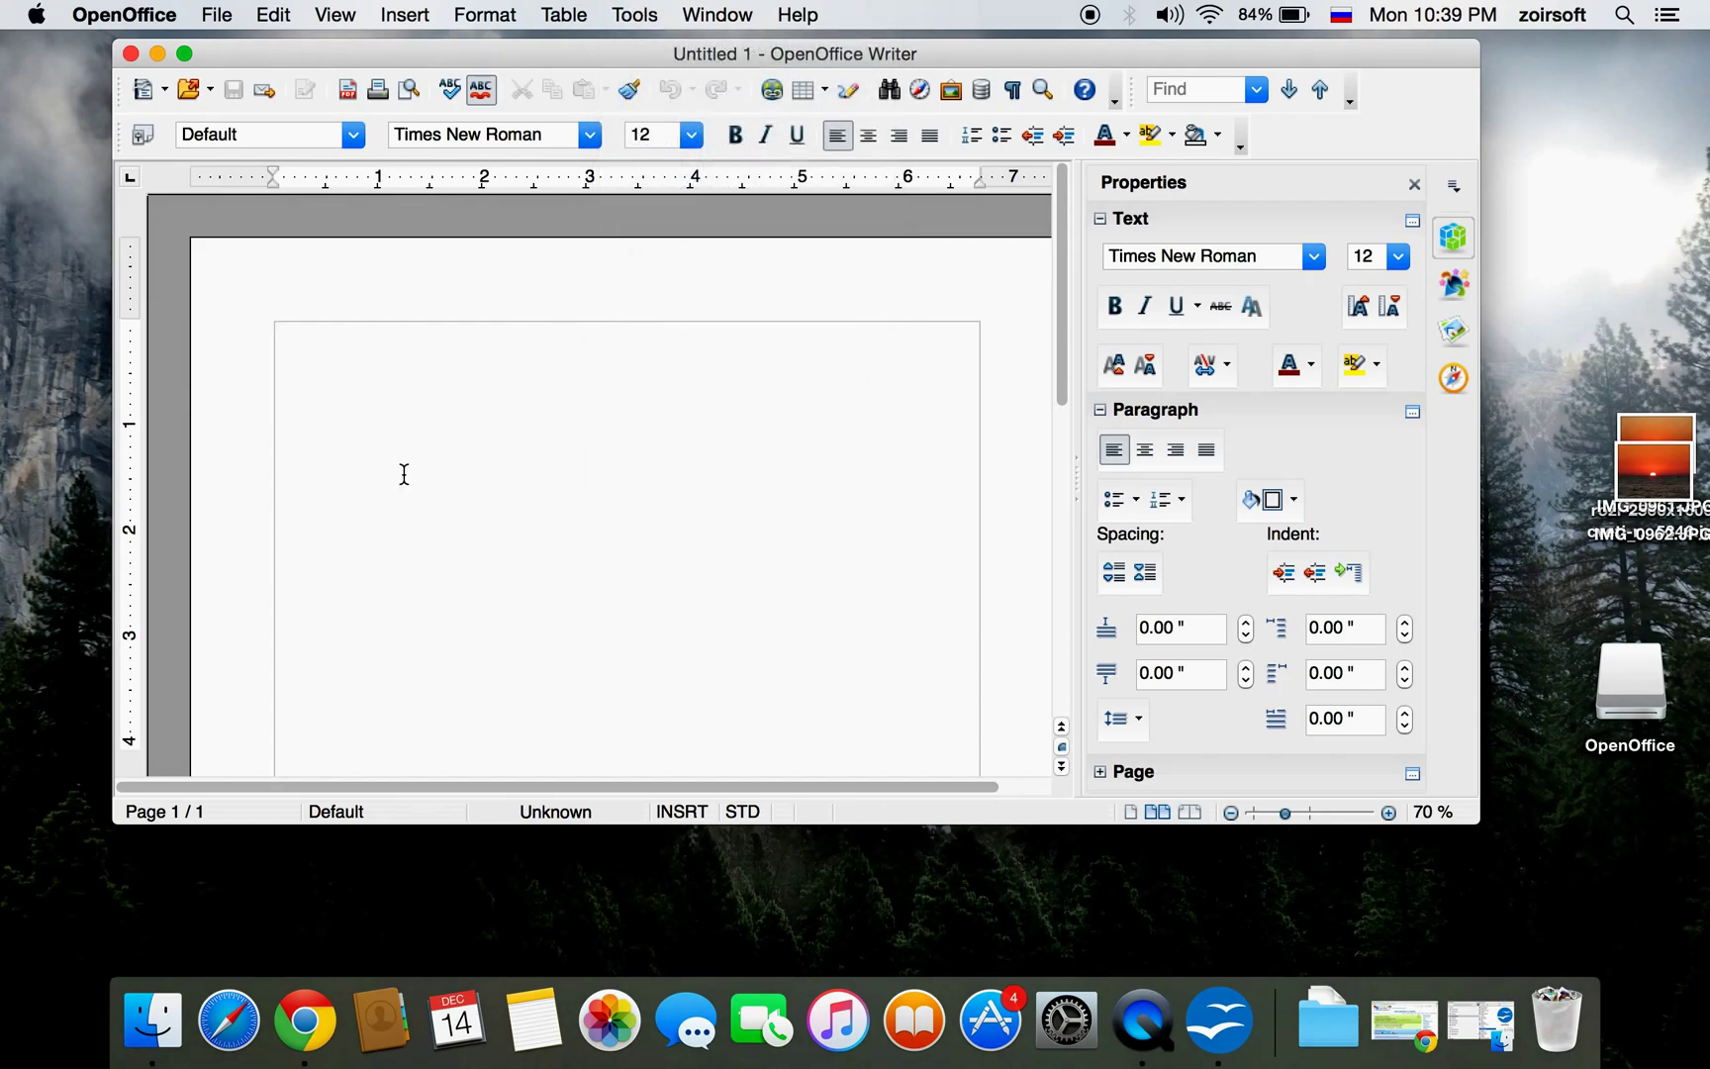
click(130, 53)
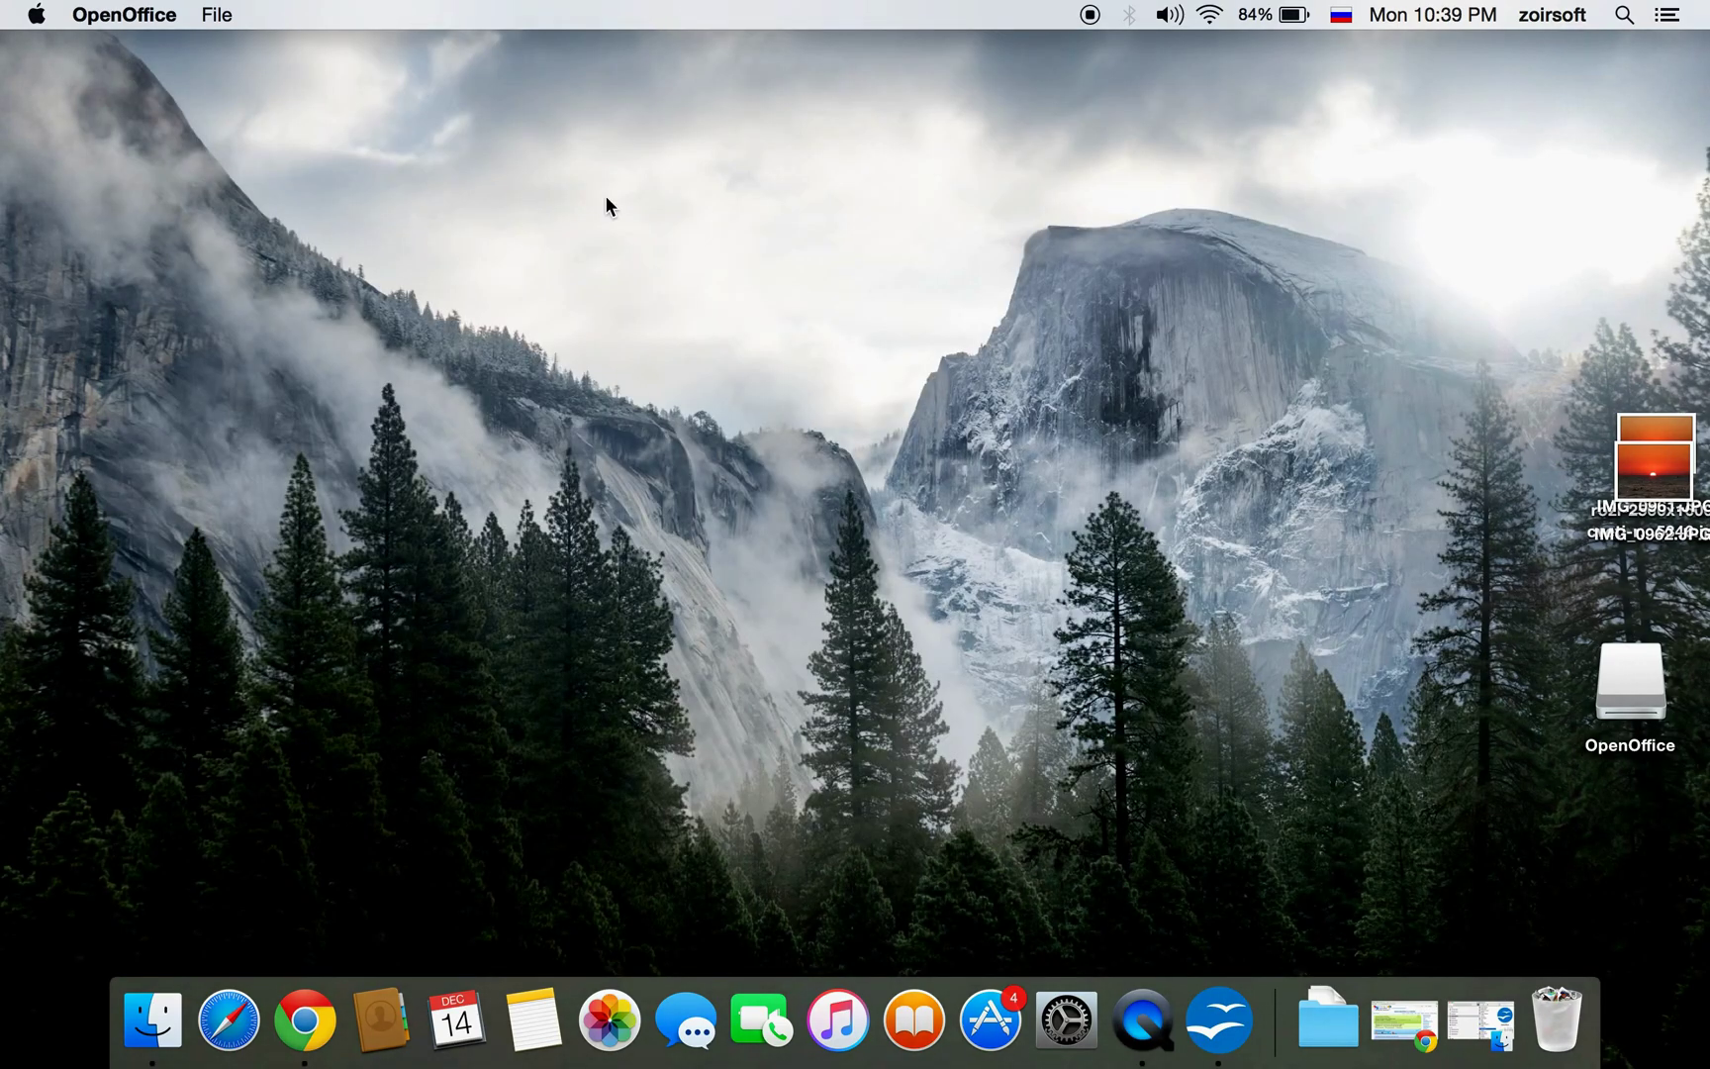
right_click(1232, 1057)
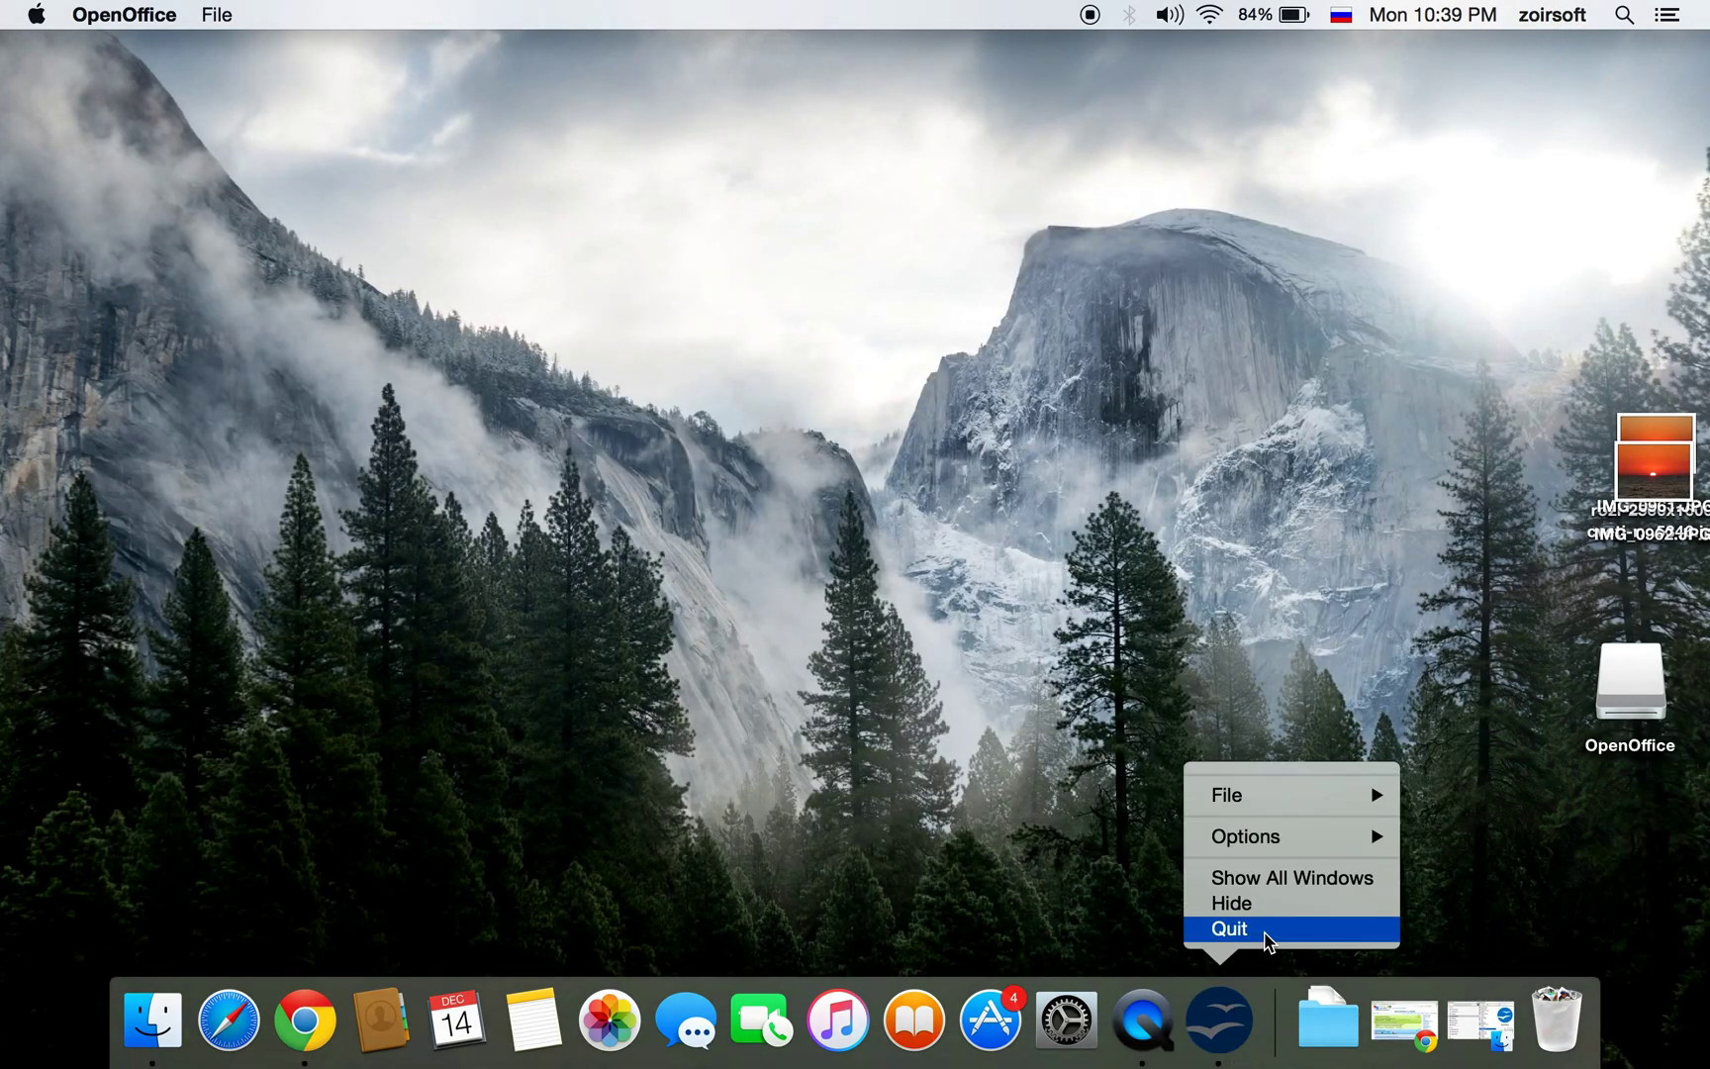
- Quit OpenOffice, set the download page language to Russian, and minimize Chrome
click(1262, 928)
click(366, 1001)
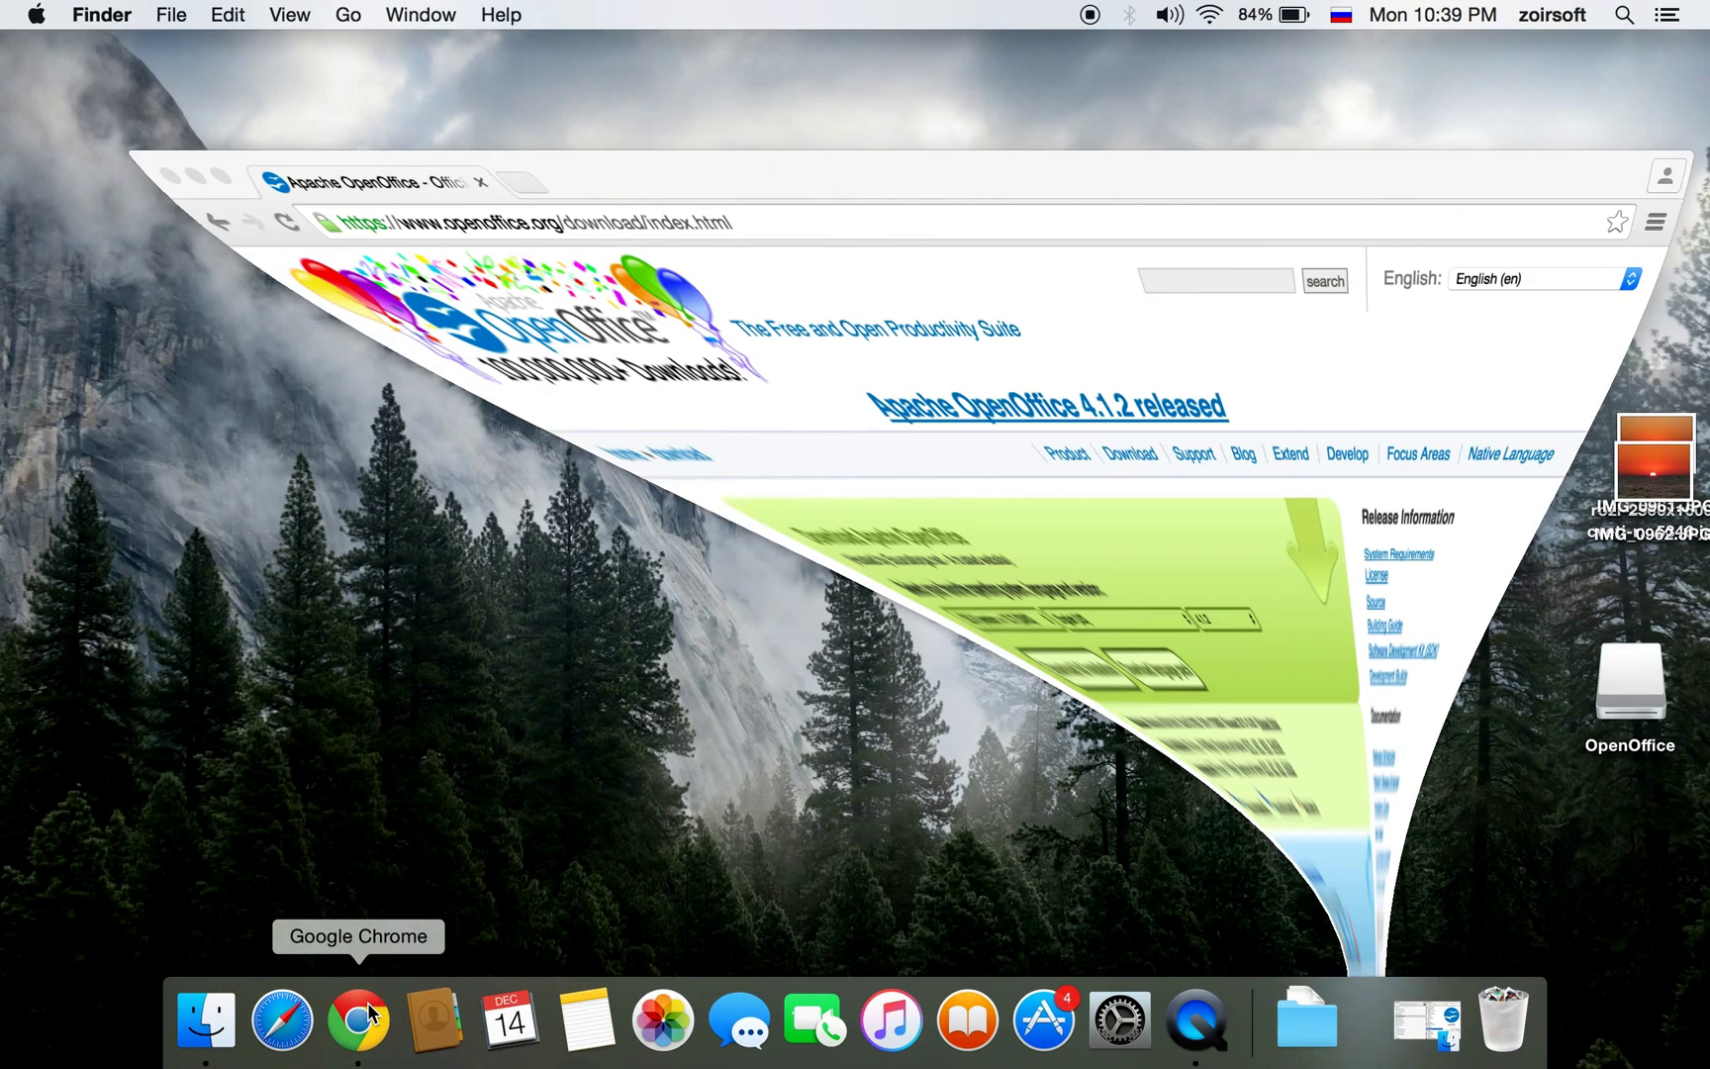
scroll(495, 504, down, 2)
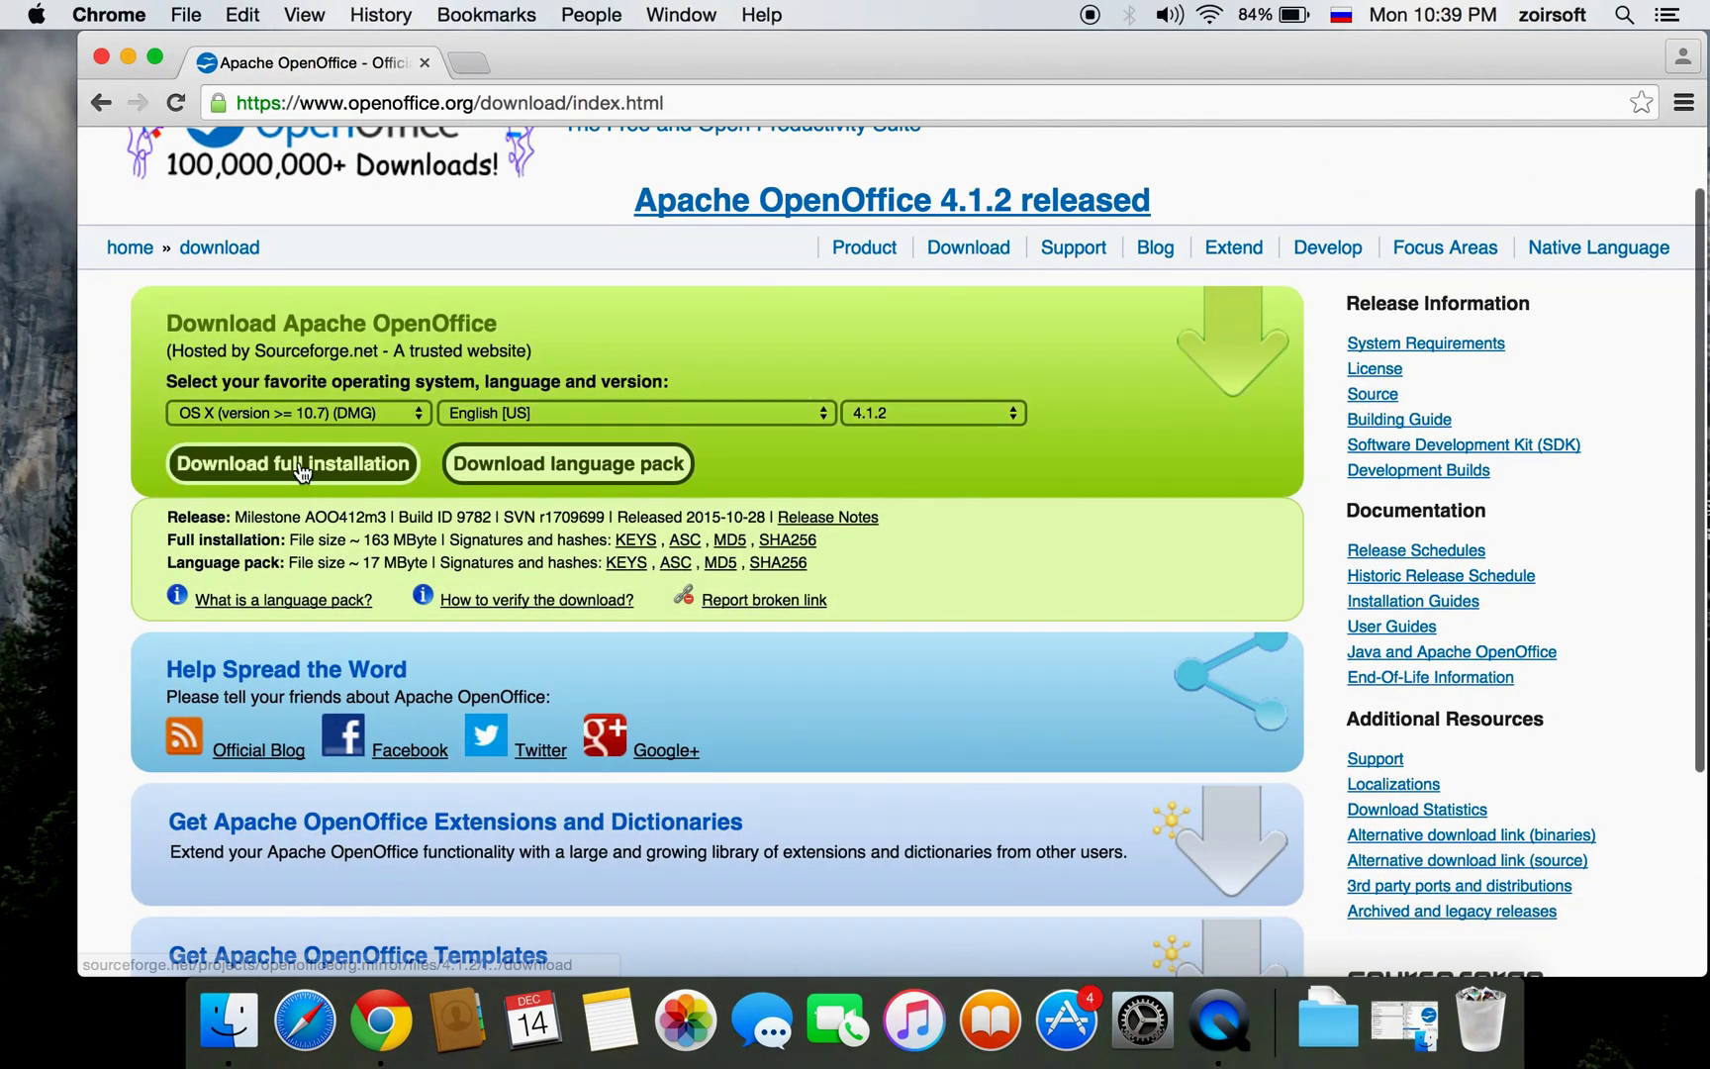
click(577, 414)
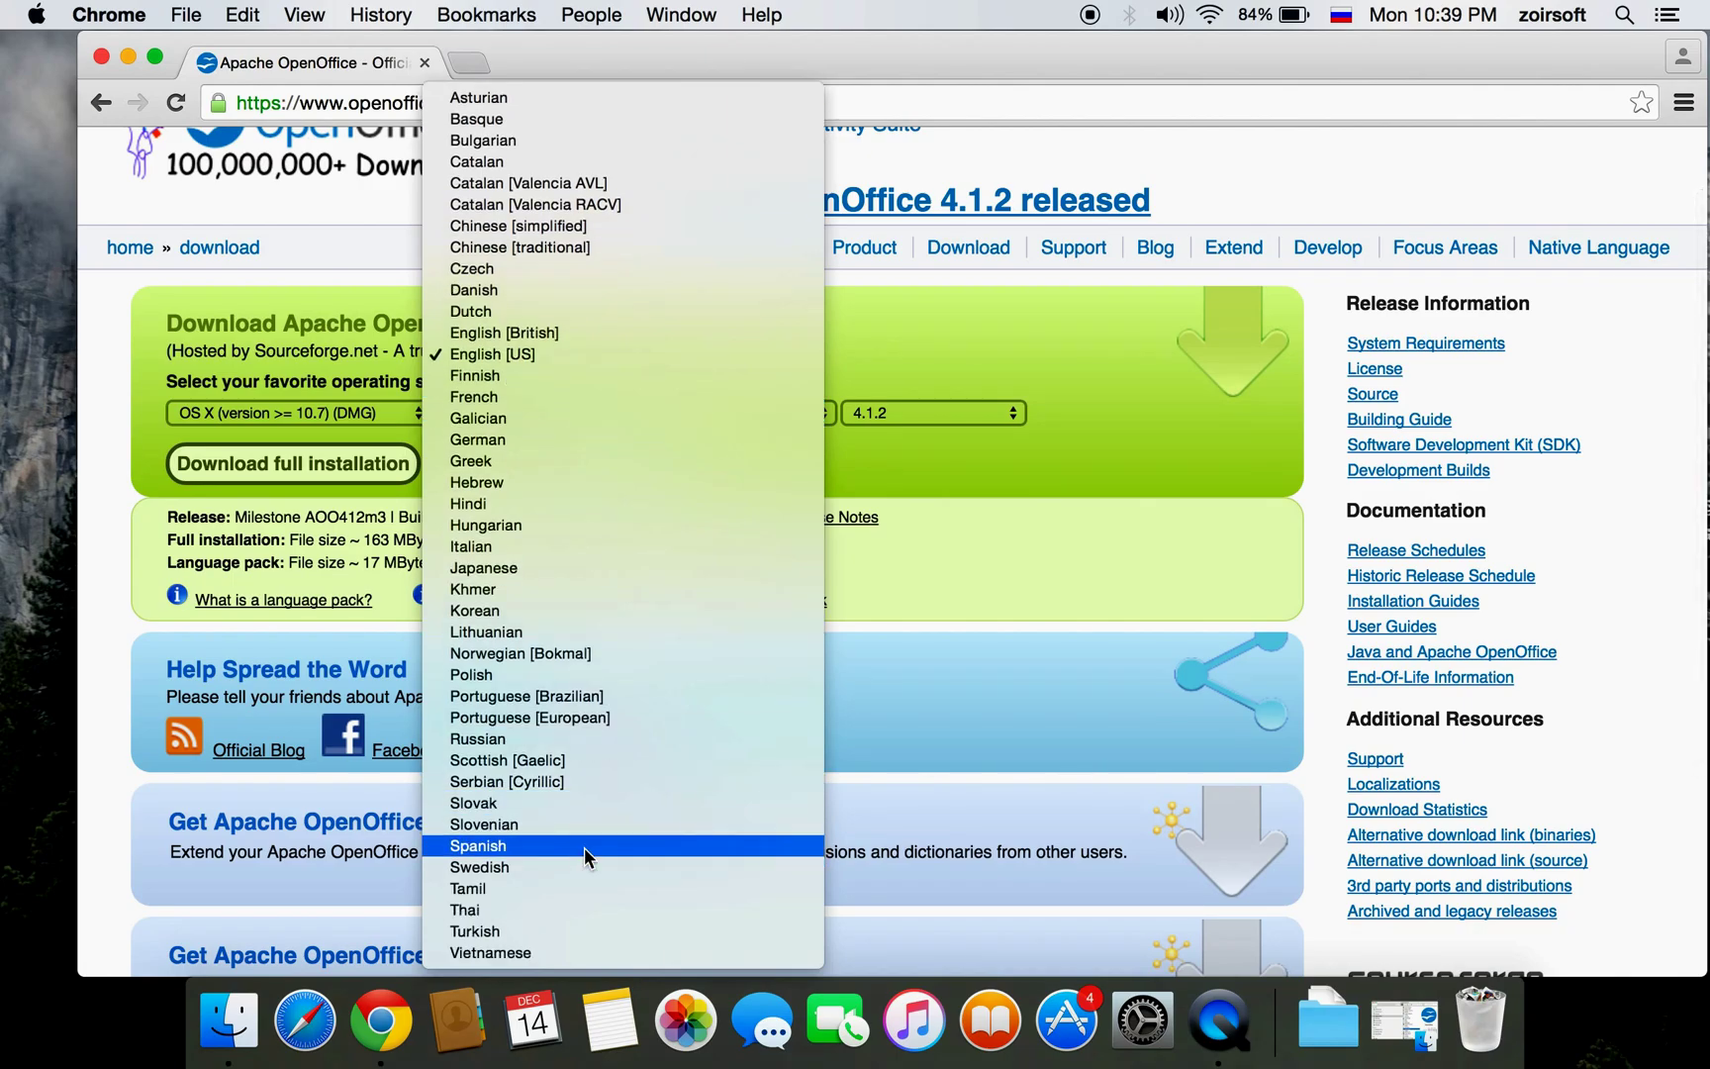
key(Escape)
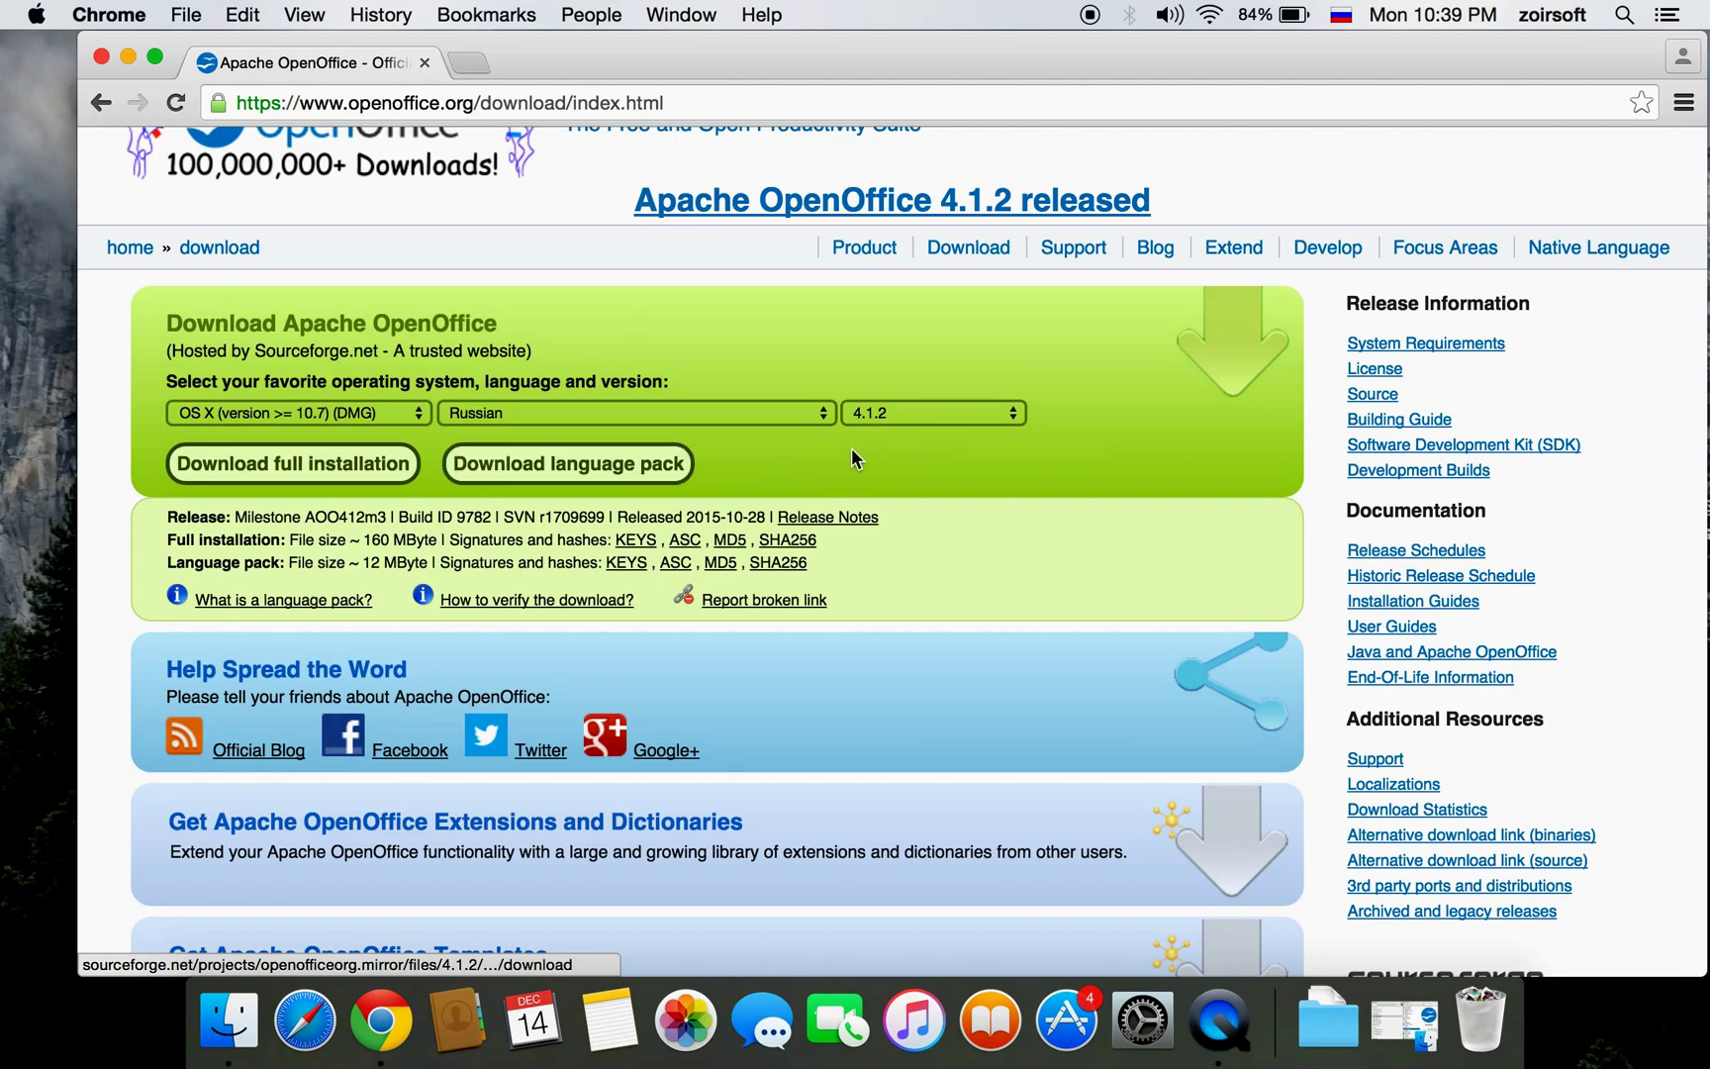
click(127, 56)
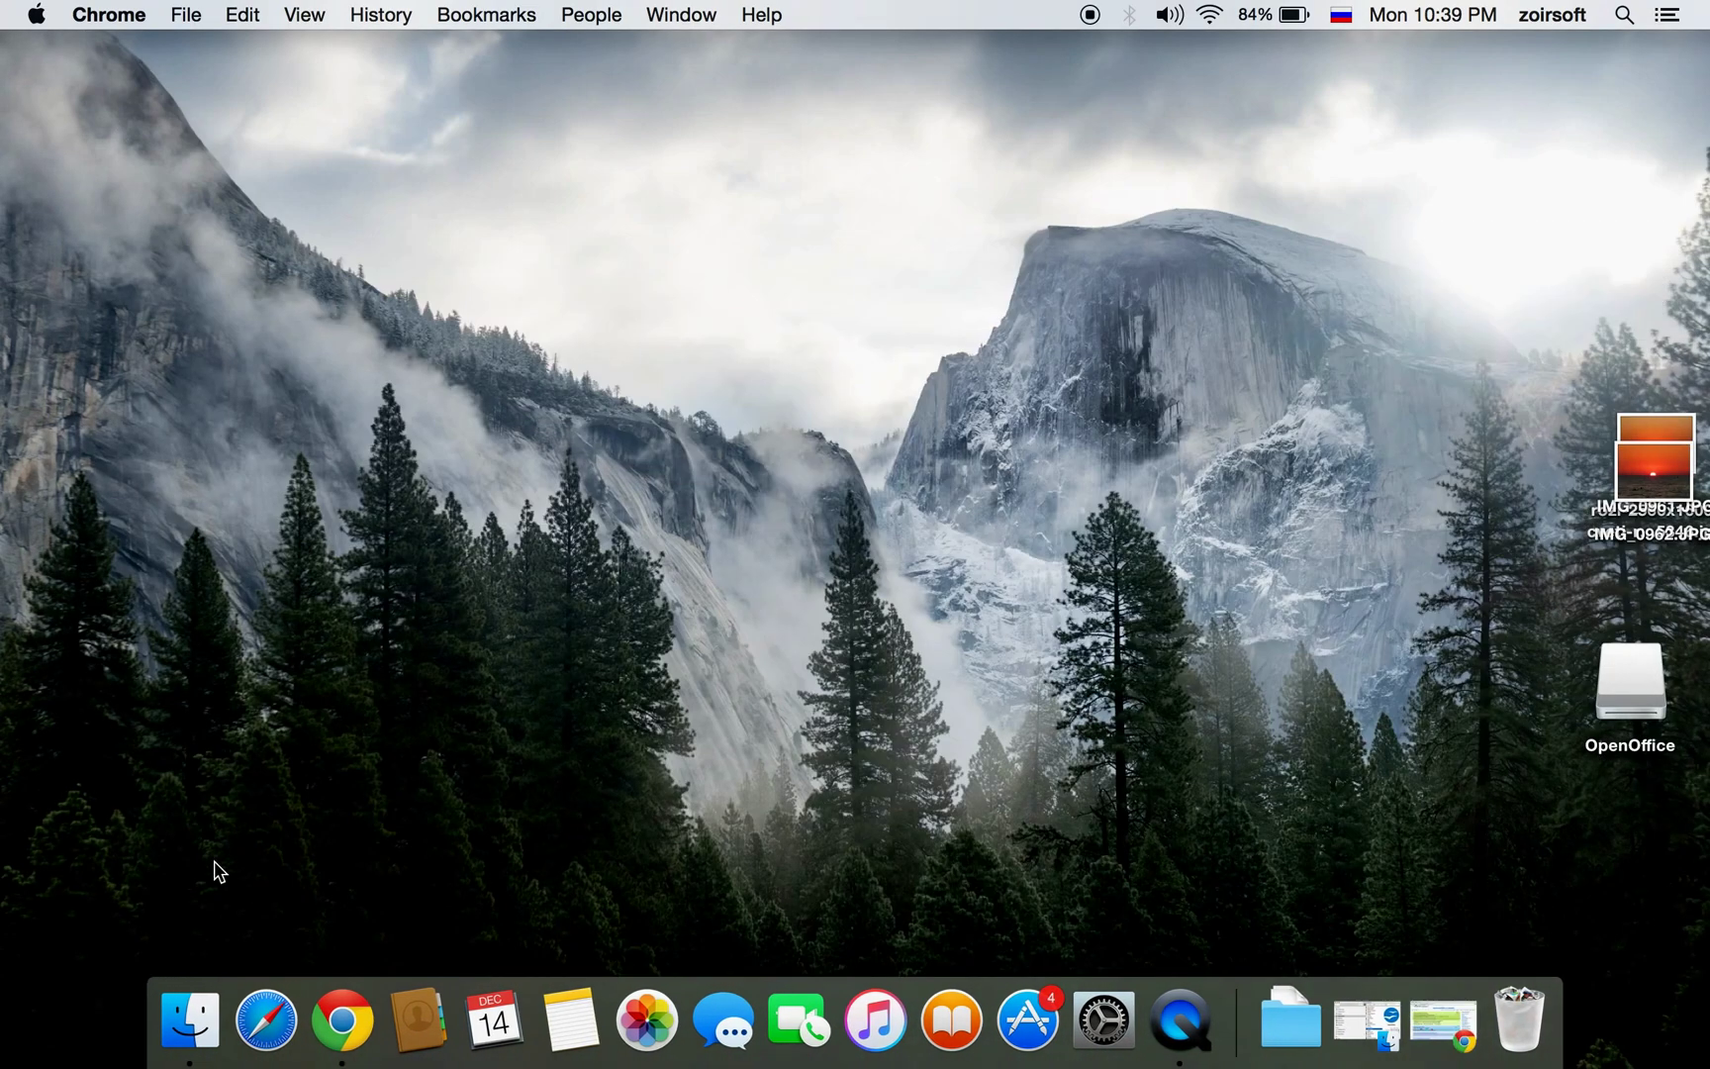
- Mount the Russian language pack disk image from Downloads and launch its installer
click(178, 999)
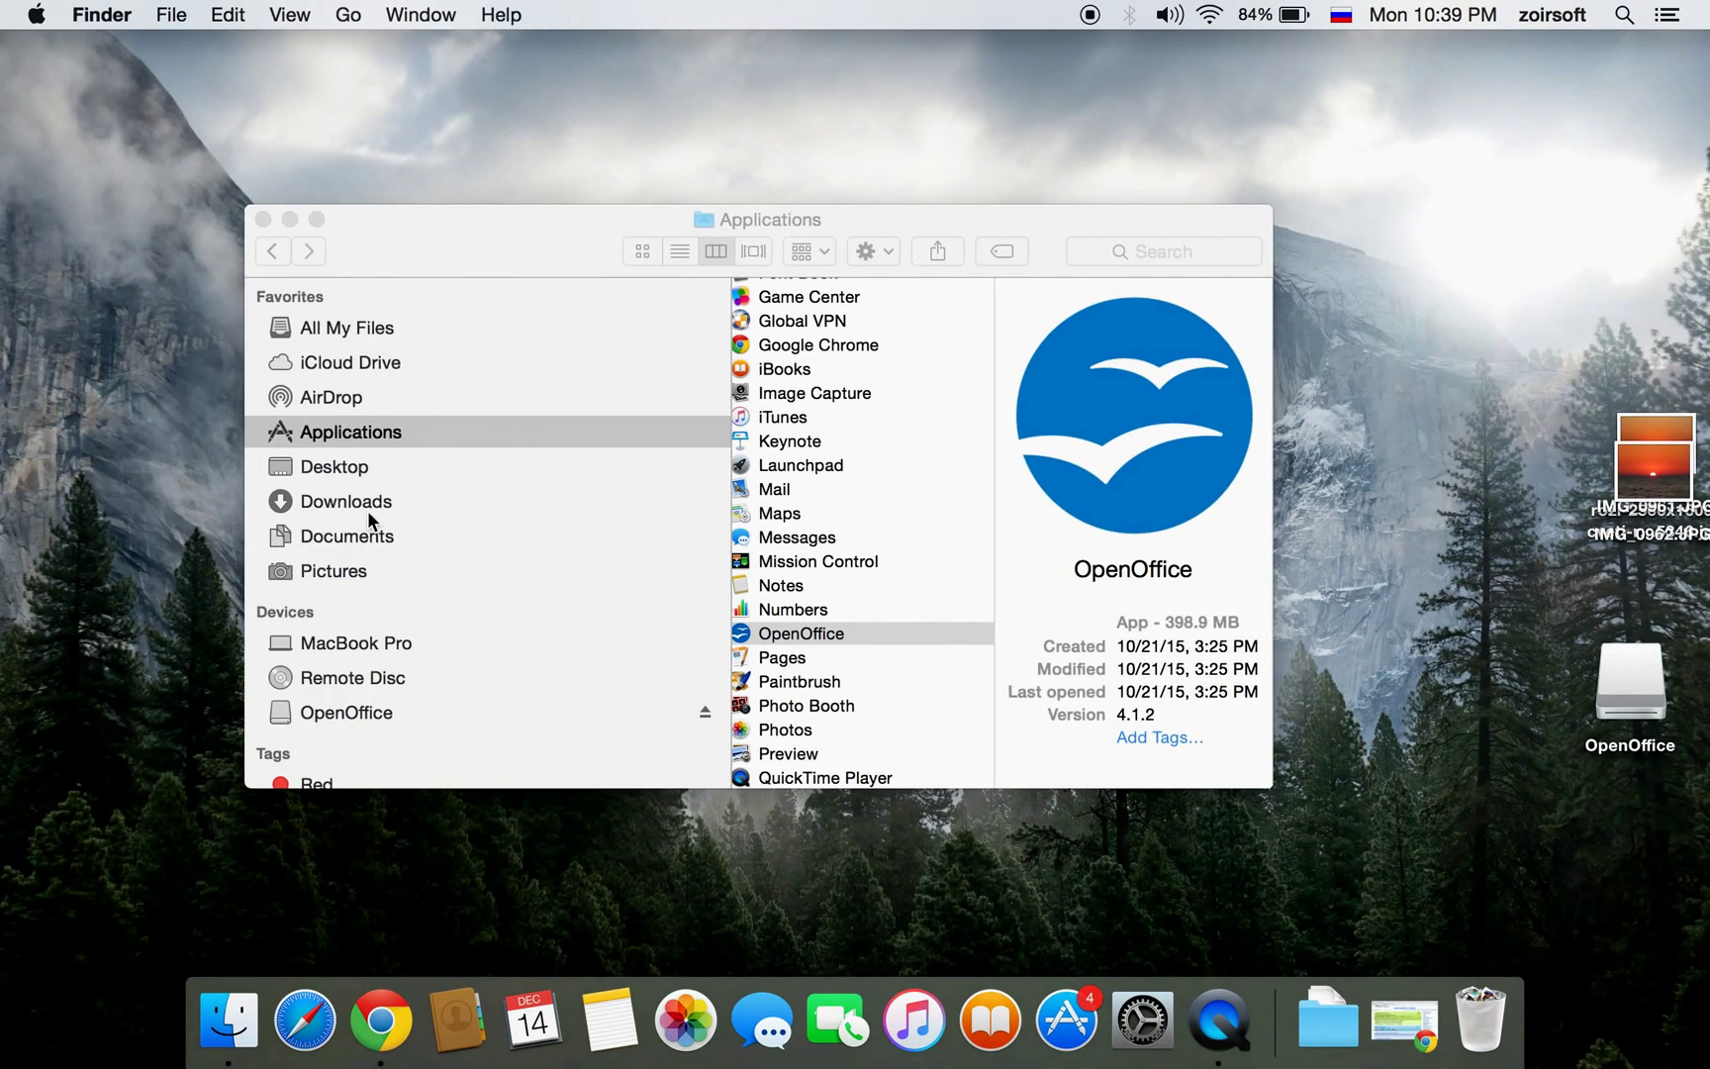
click(467, 499)
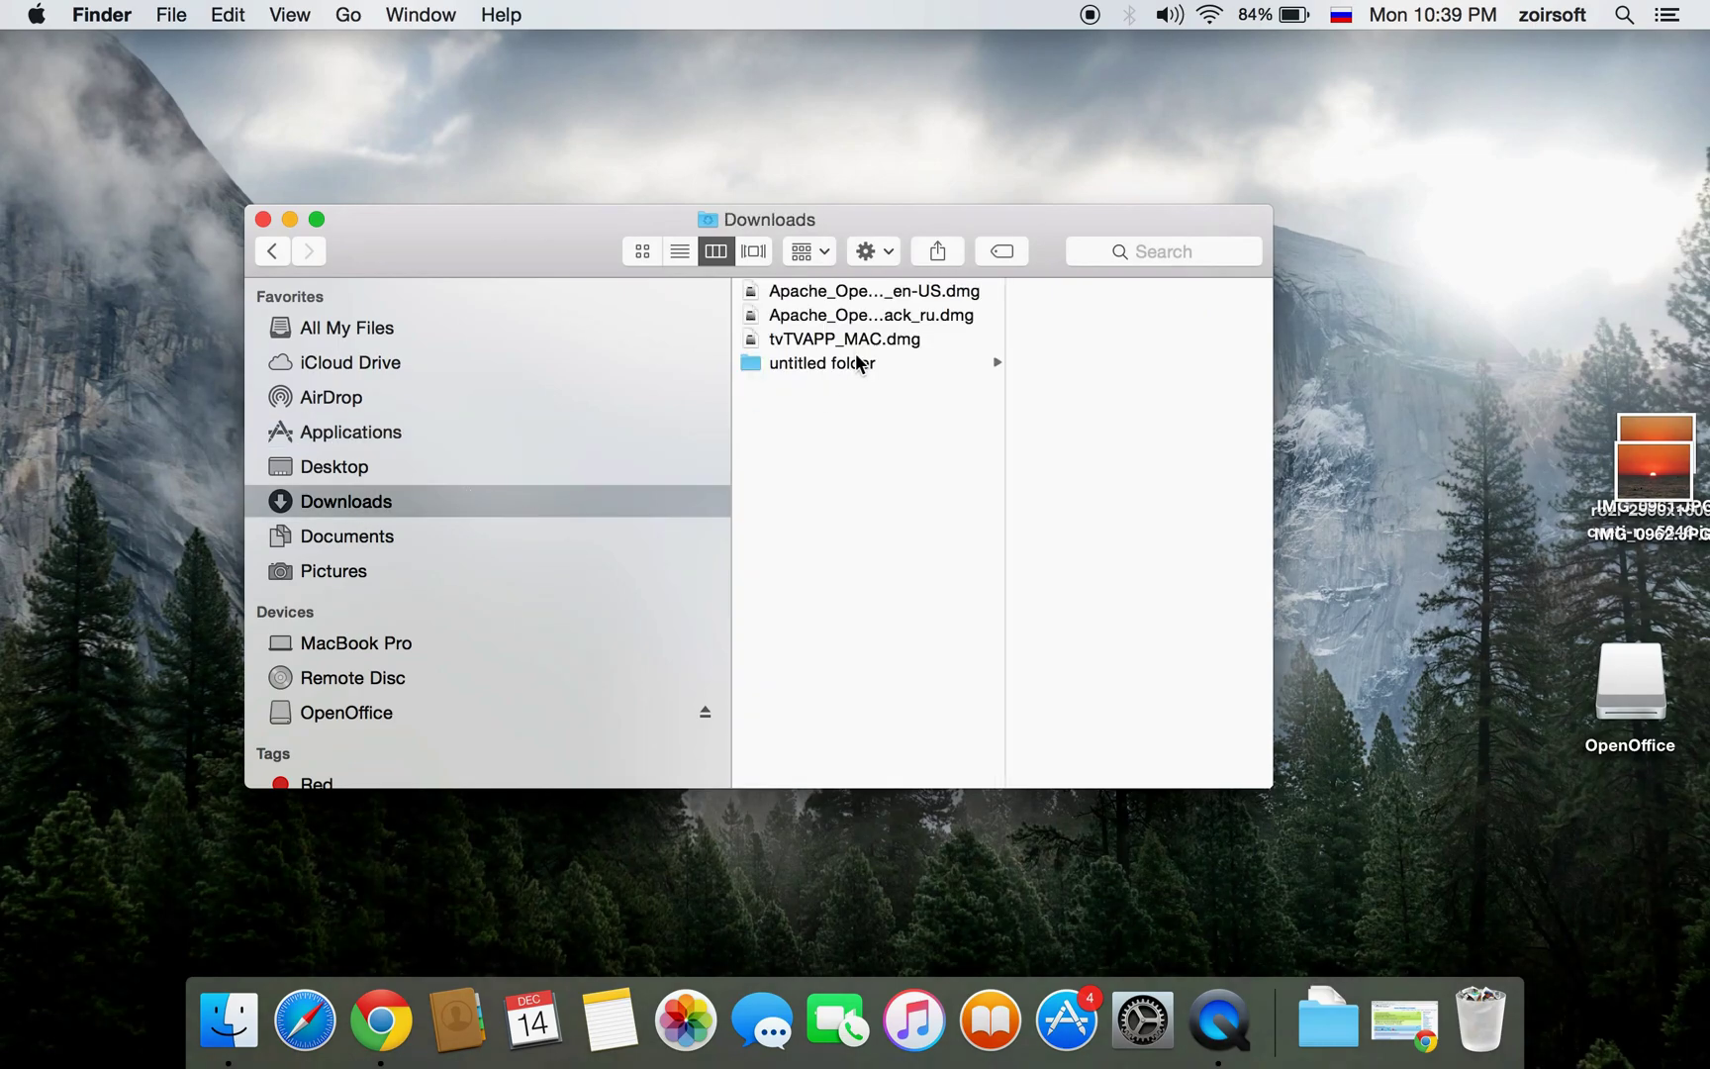
double_click(868, 315)
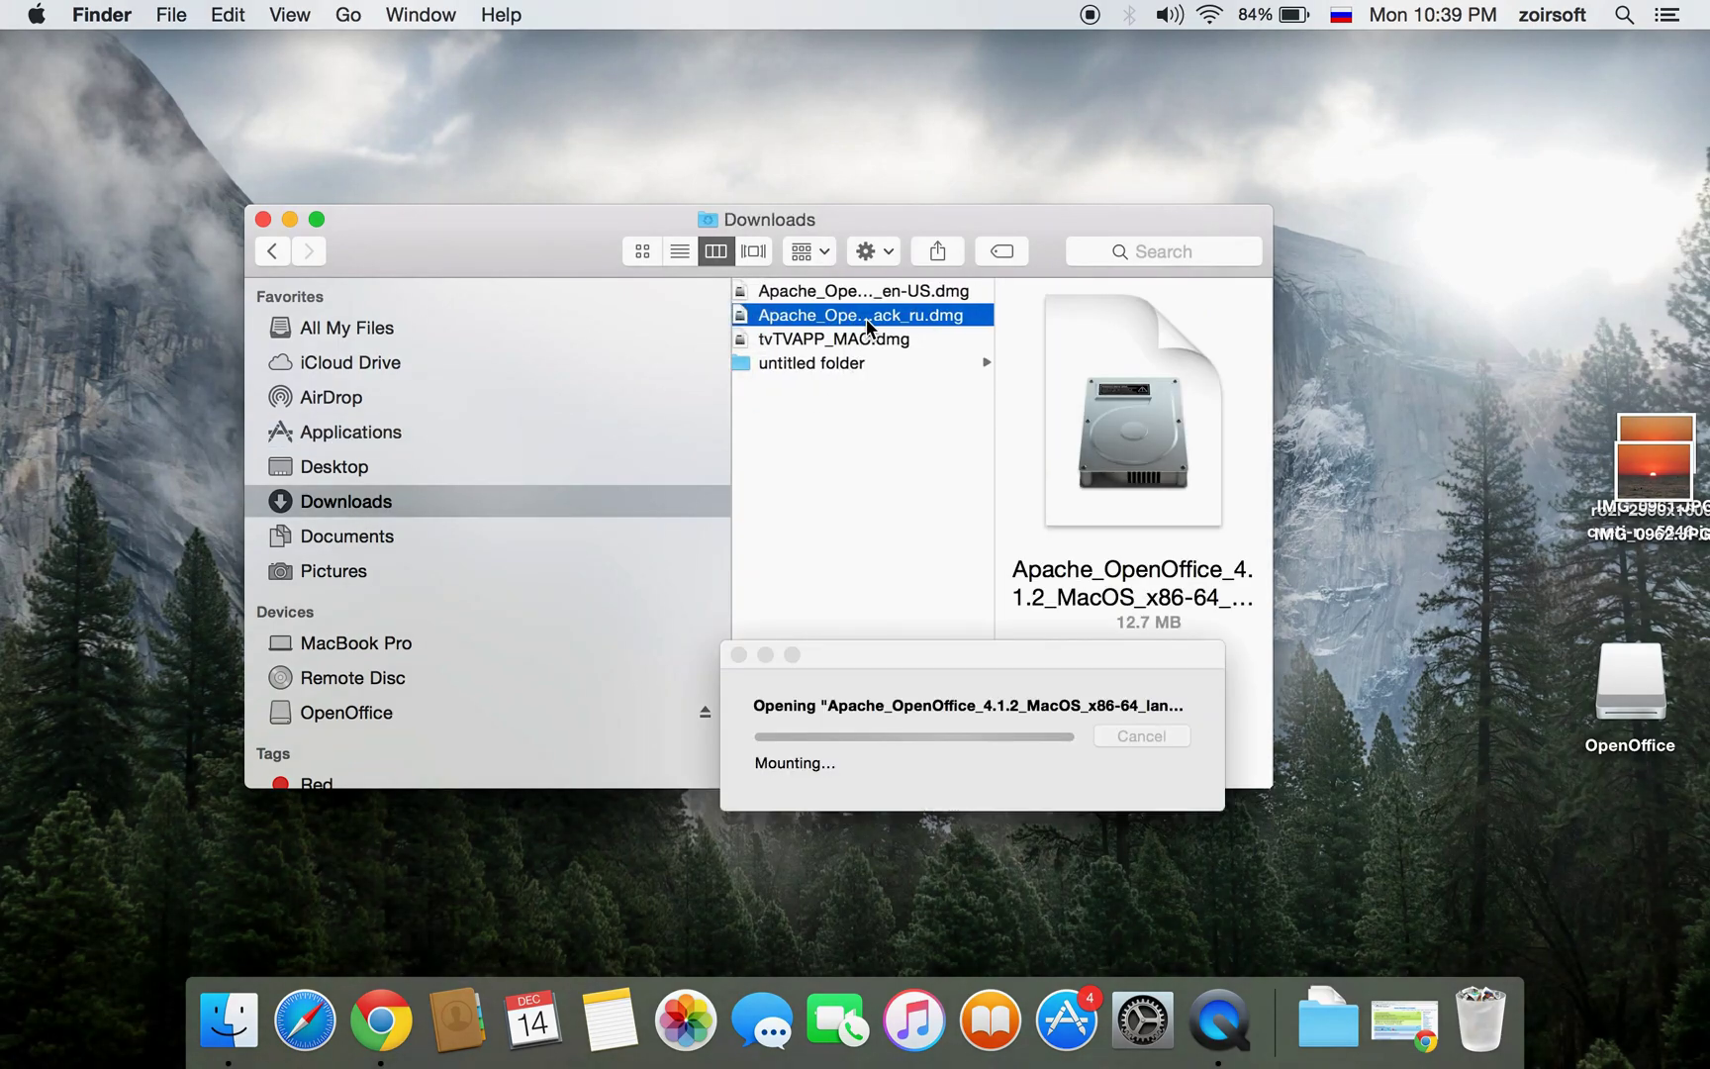
double_click(463, 344)
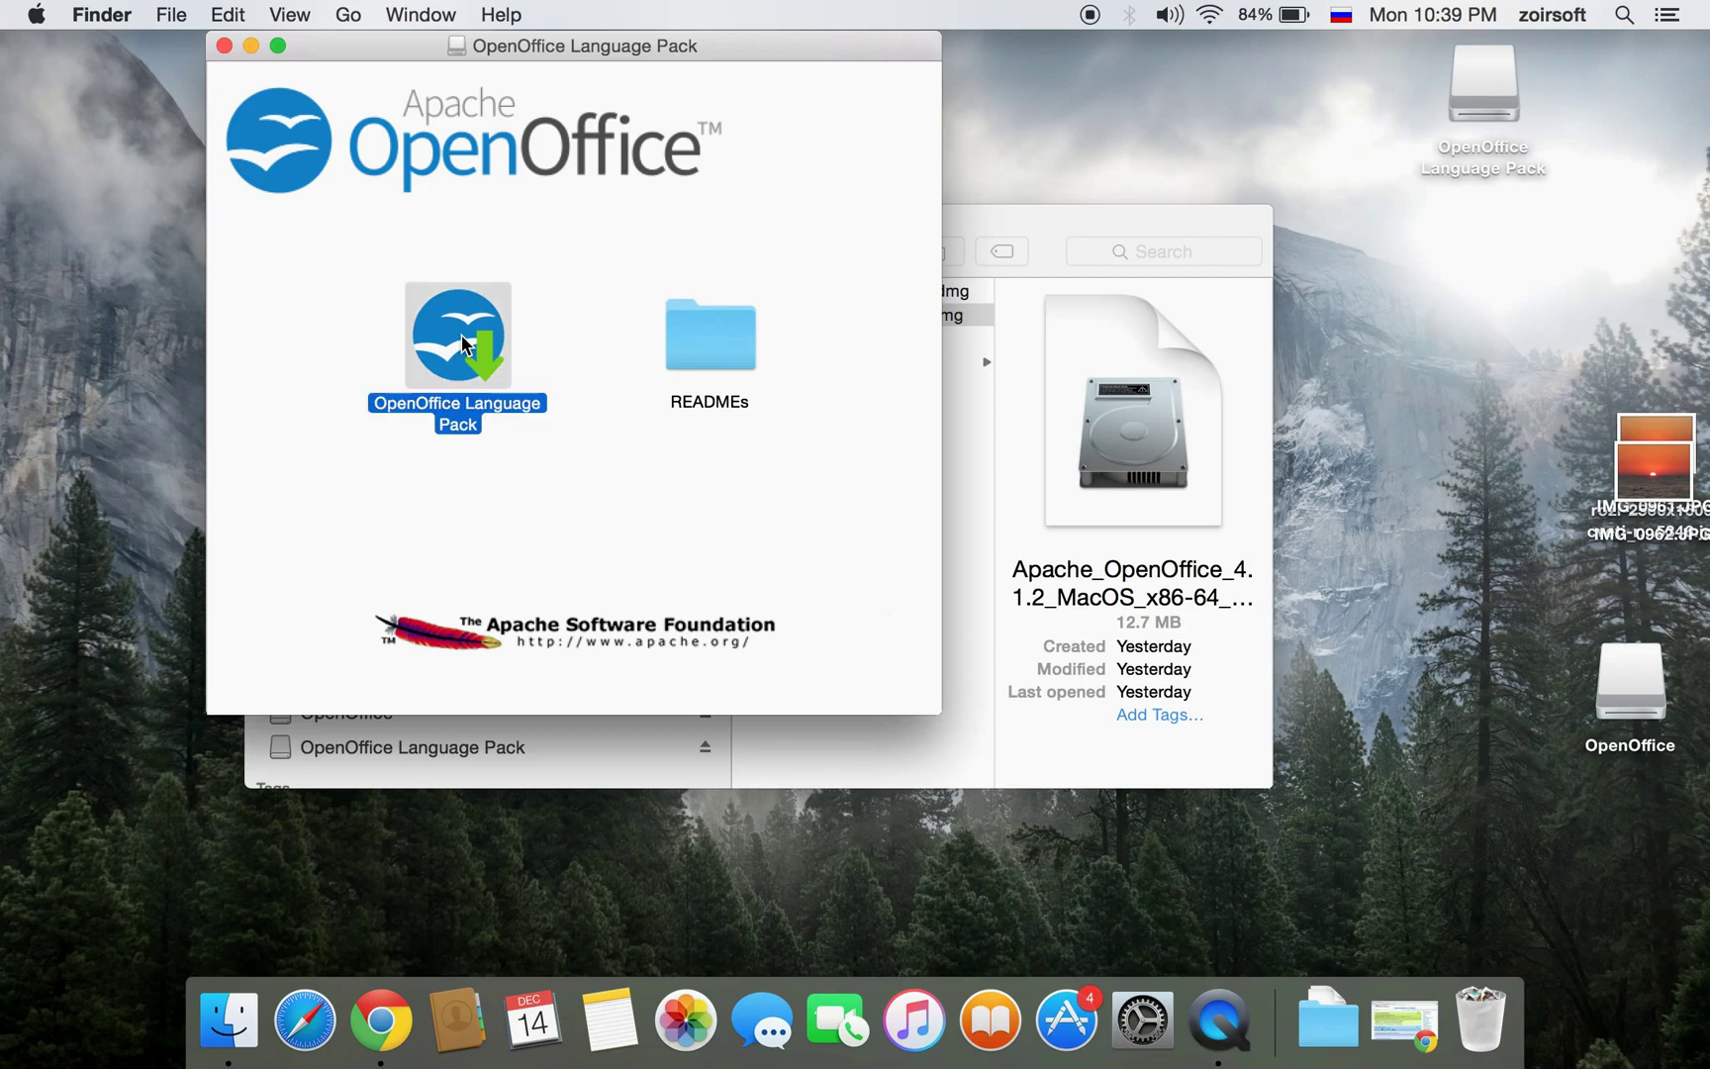
click(1096, 469)
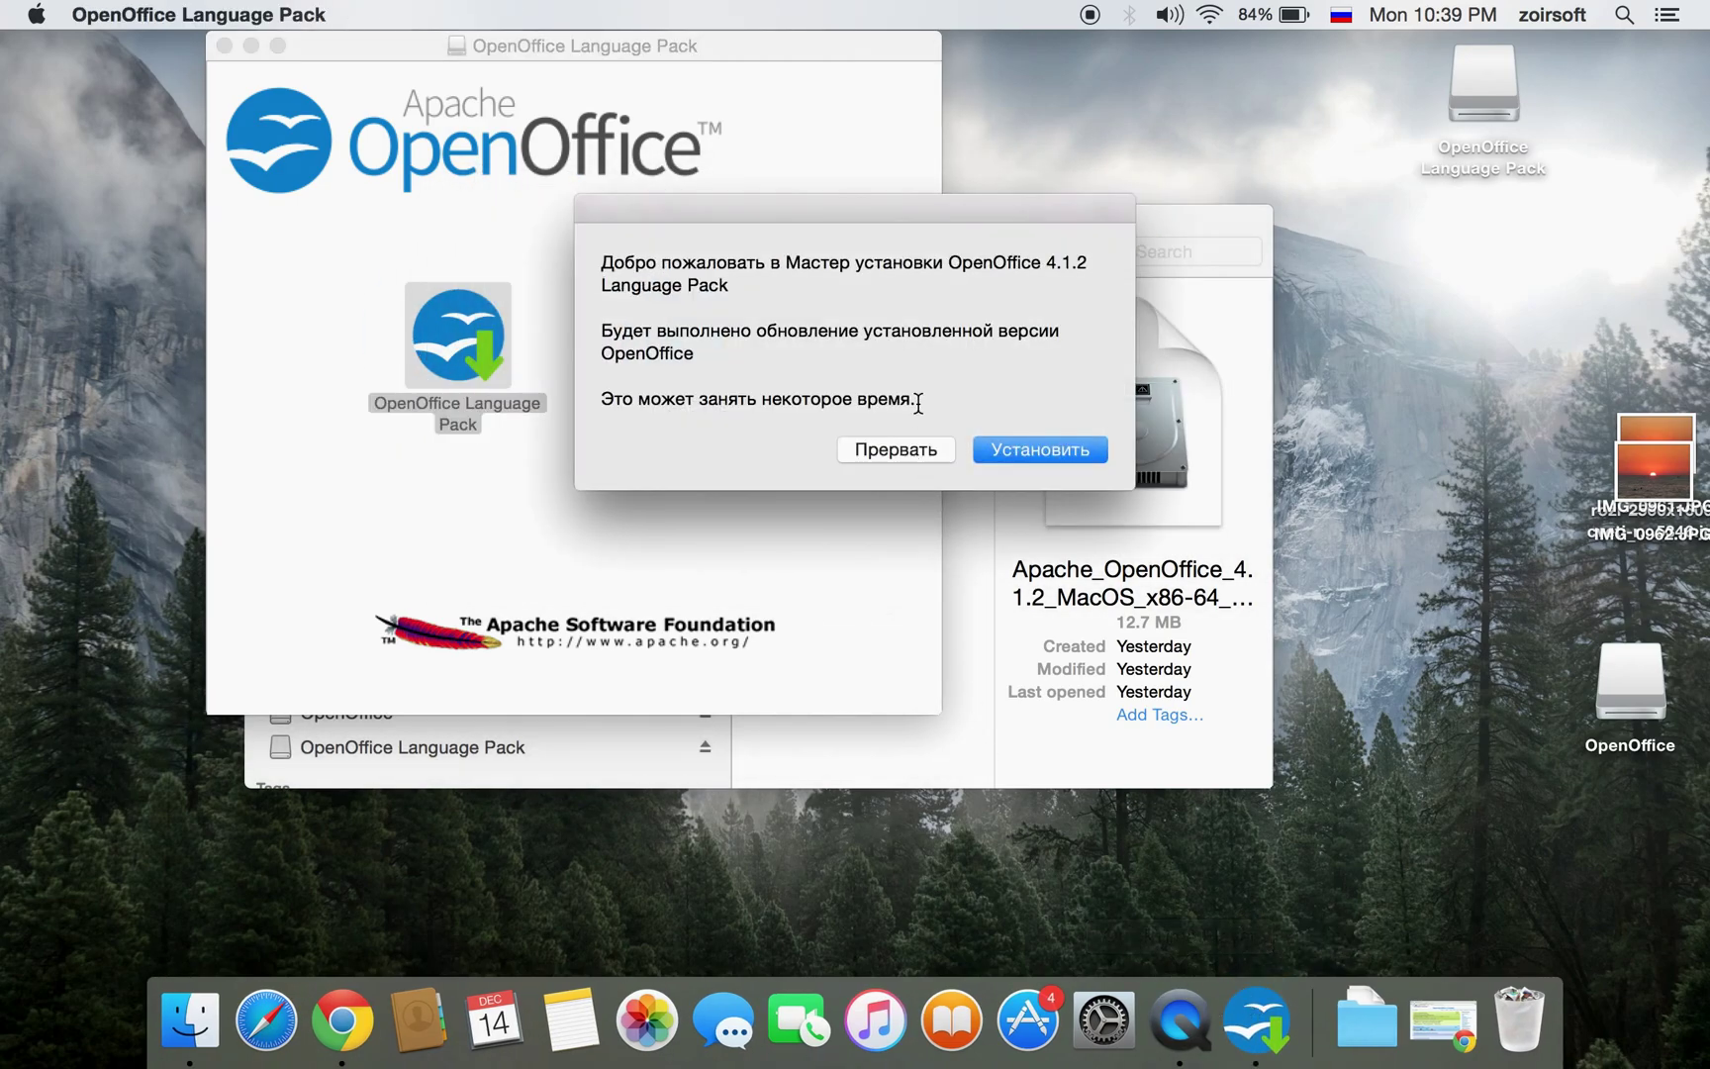
- Install the language pack into the OpenOffice application, acknowledge success, and close the disk window
click(1050, 451)
click(1088, 400)
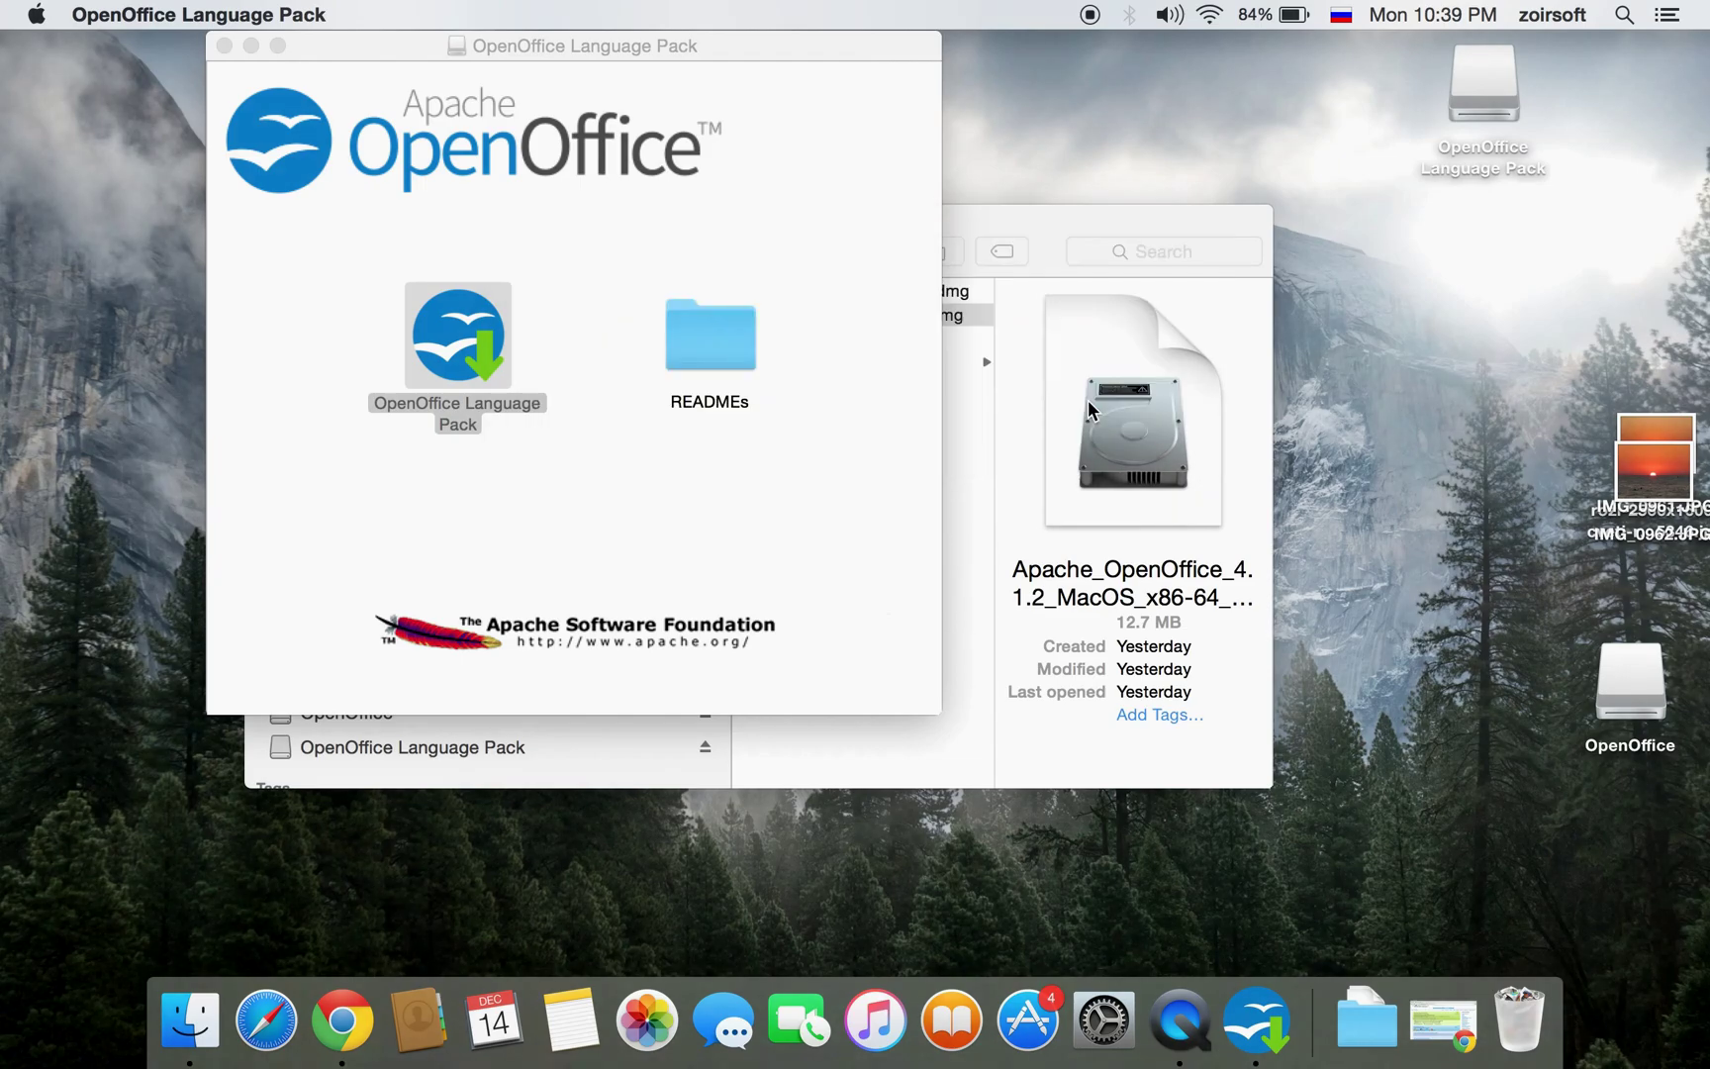
scroll(792, 506, down, 10)
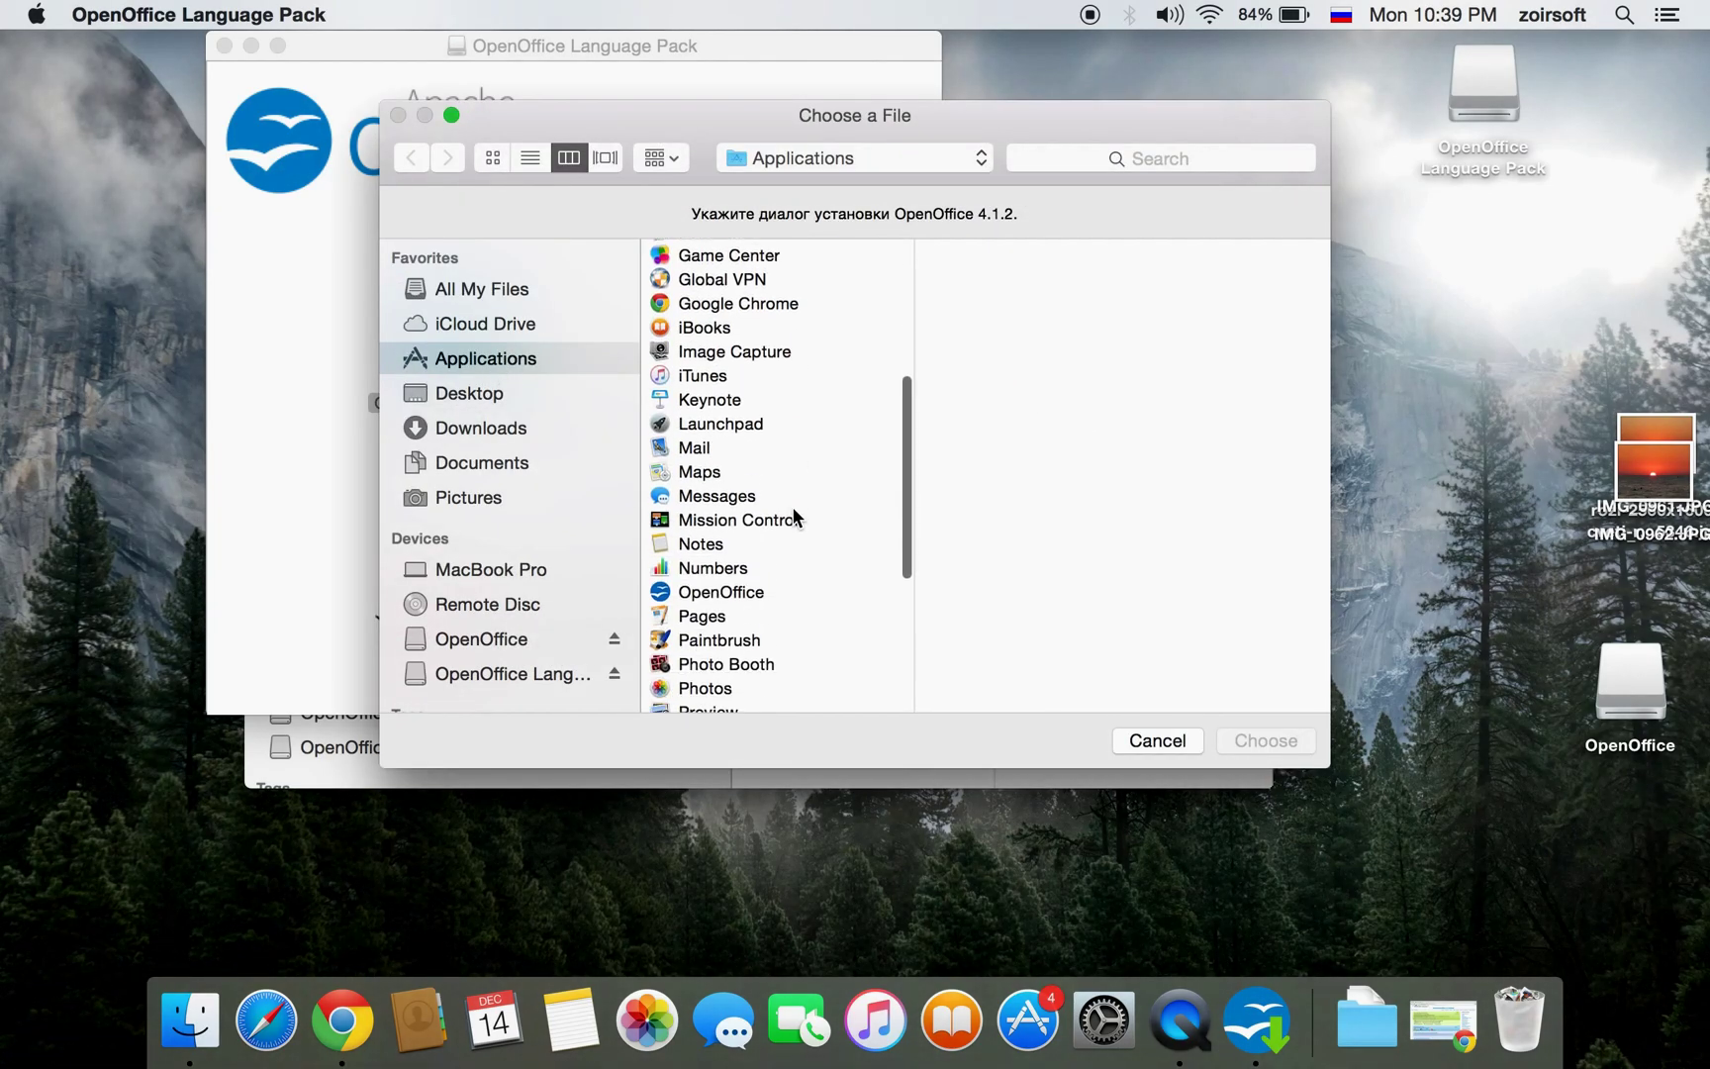
click(744, 488)
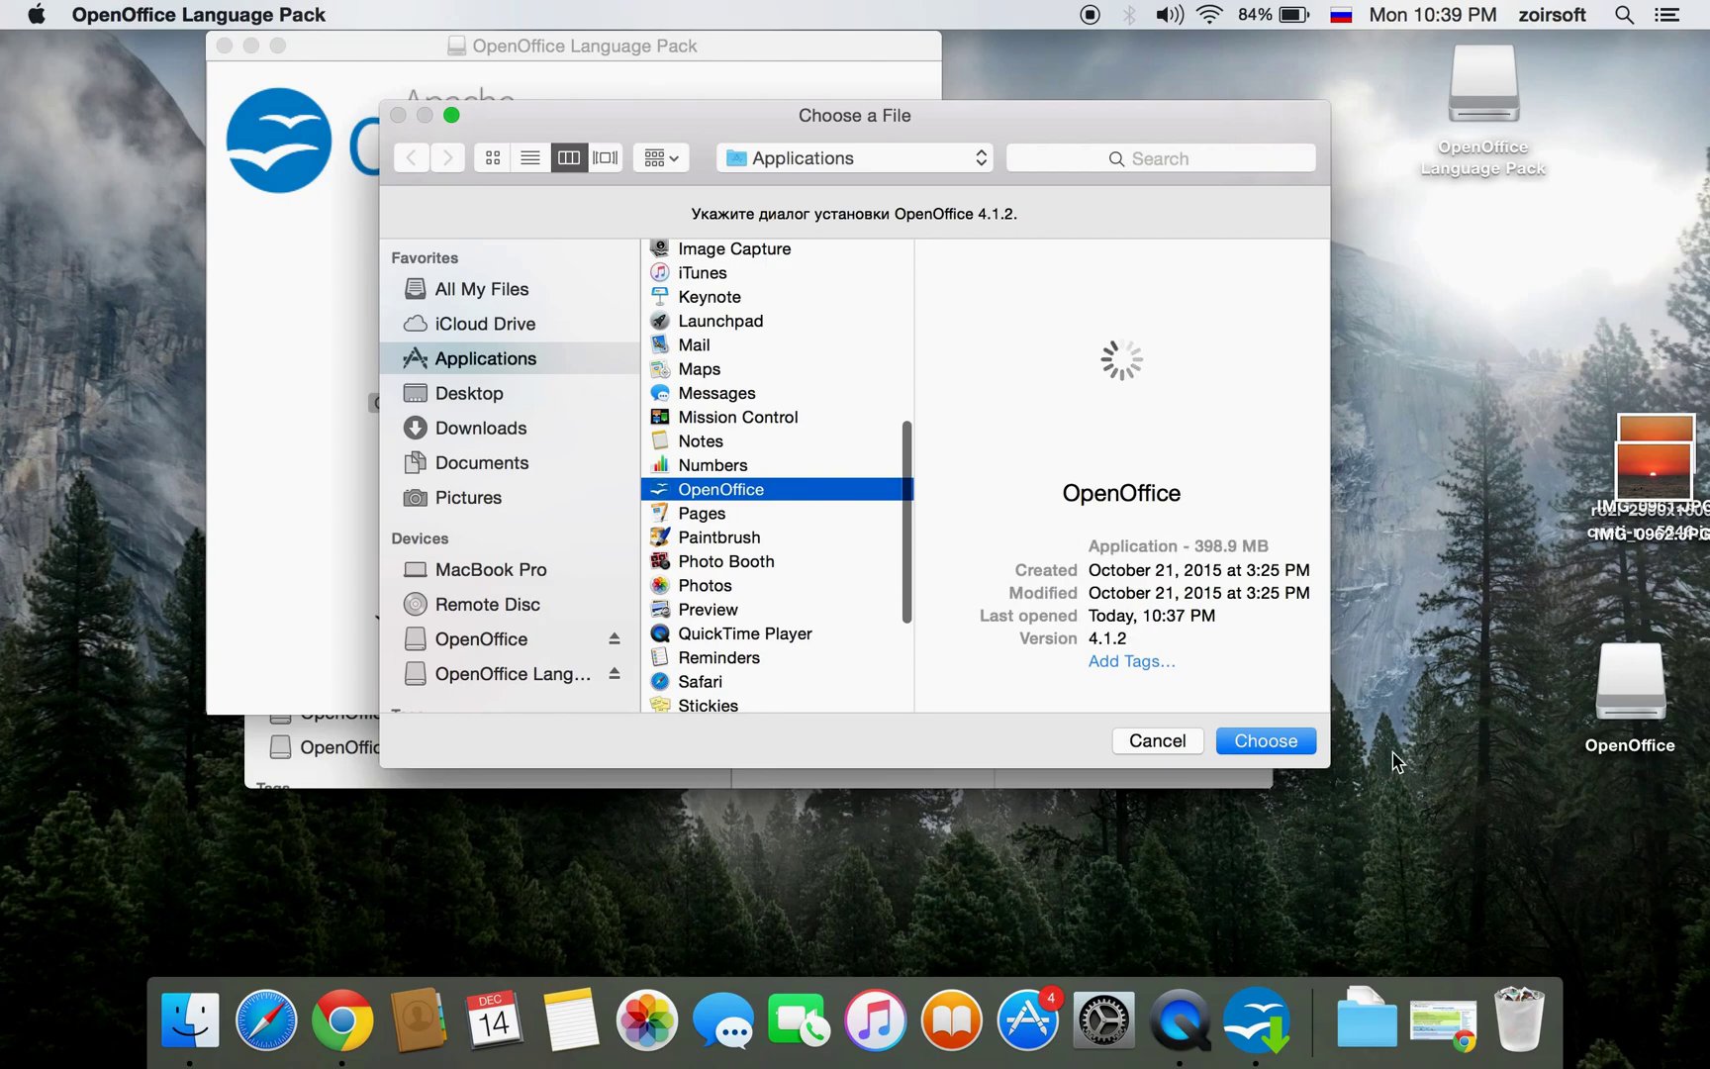
click(1282, 744)
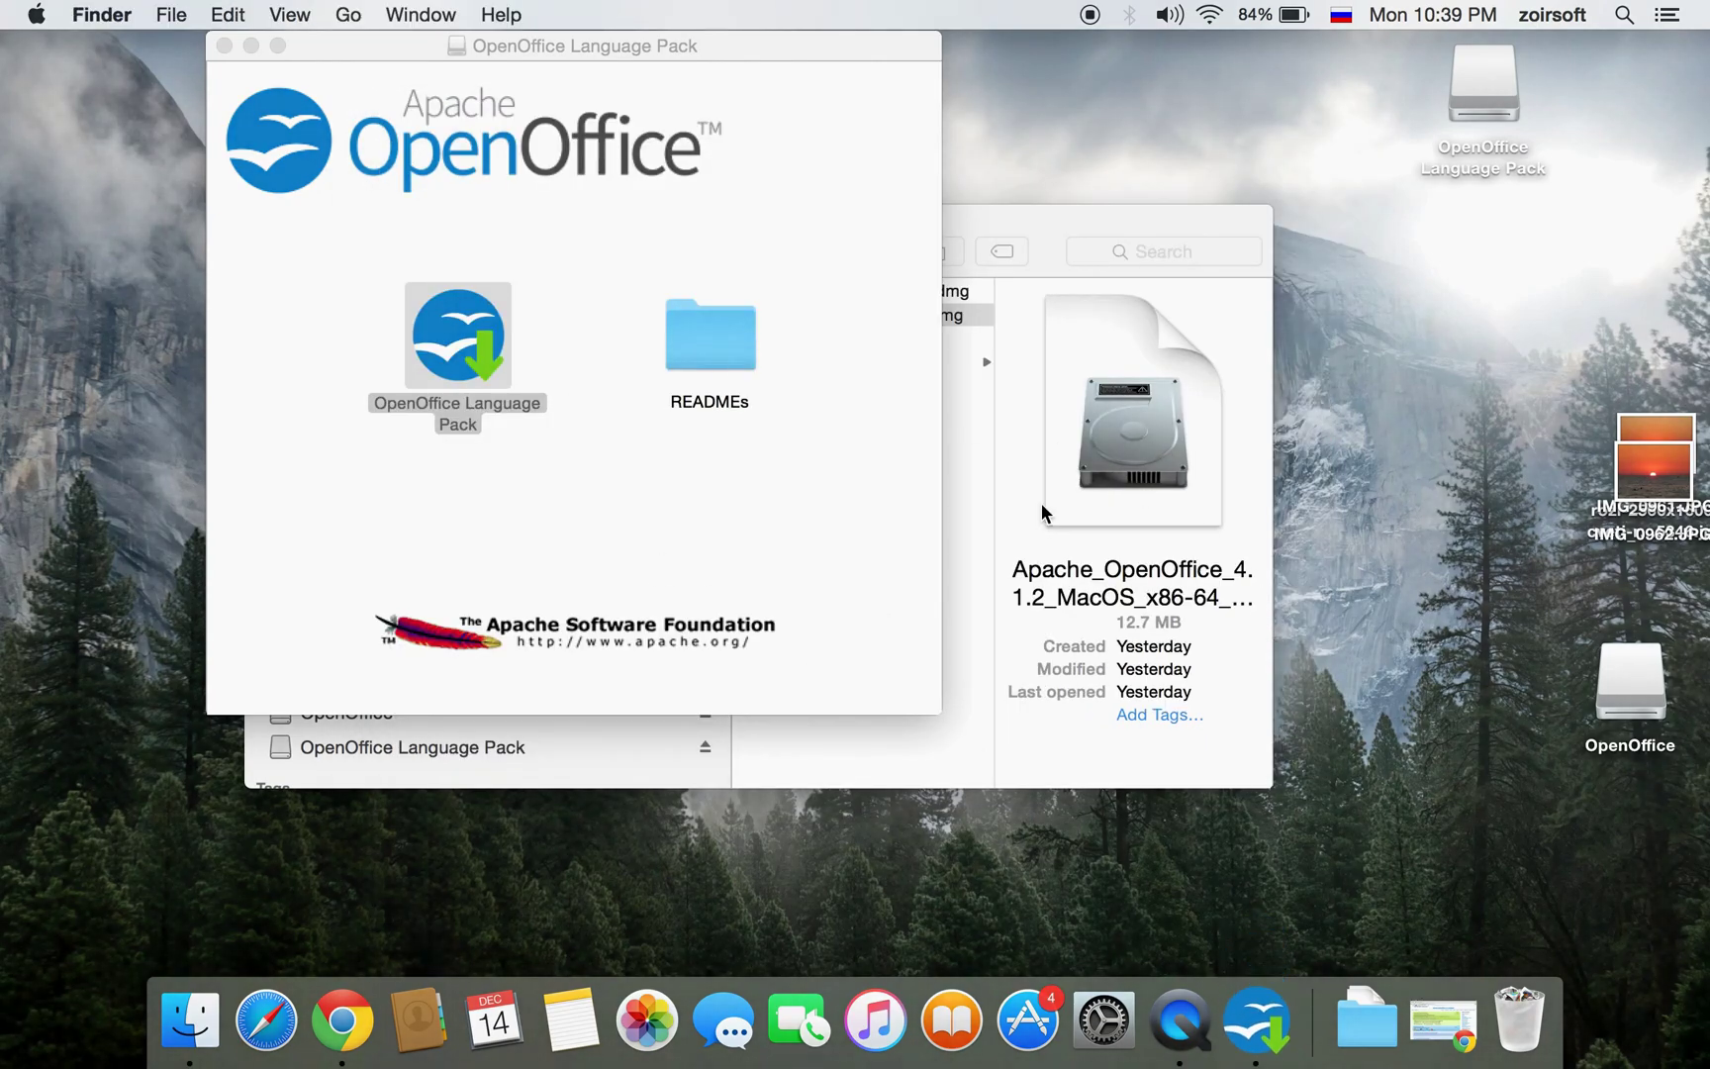
click(1259, 1014)
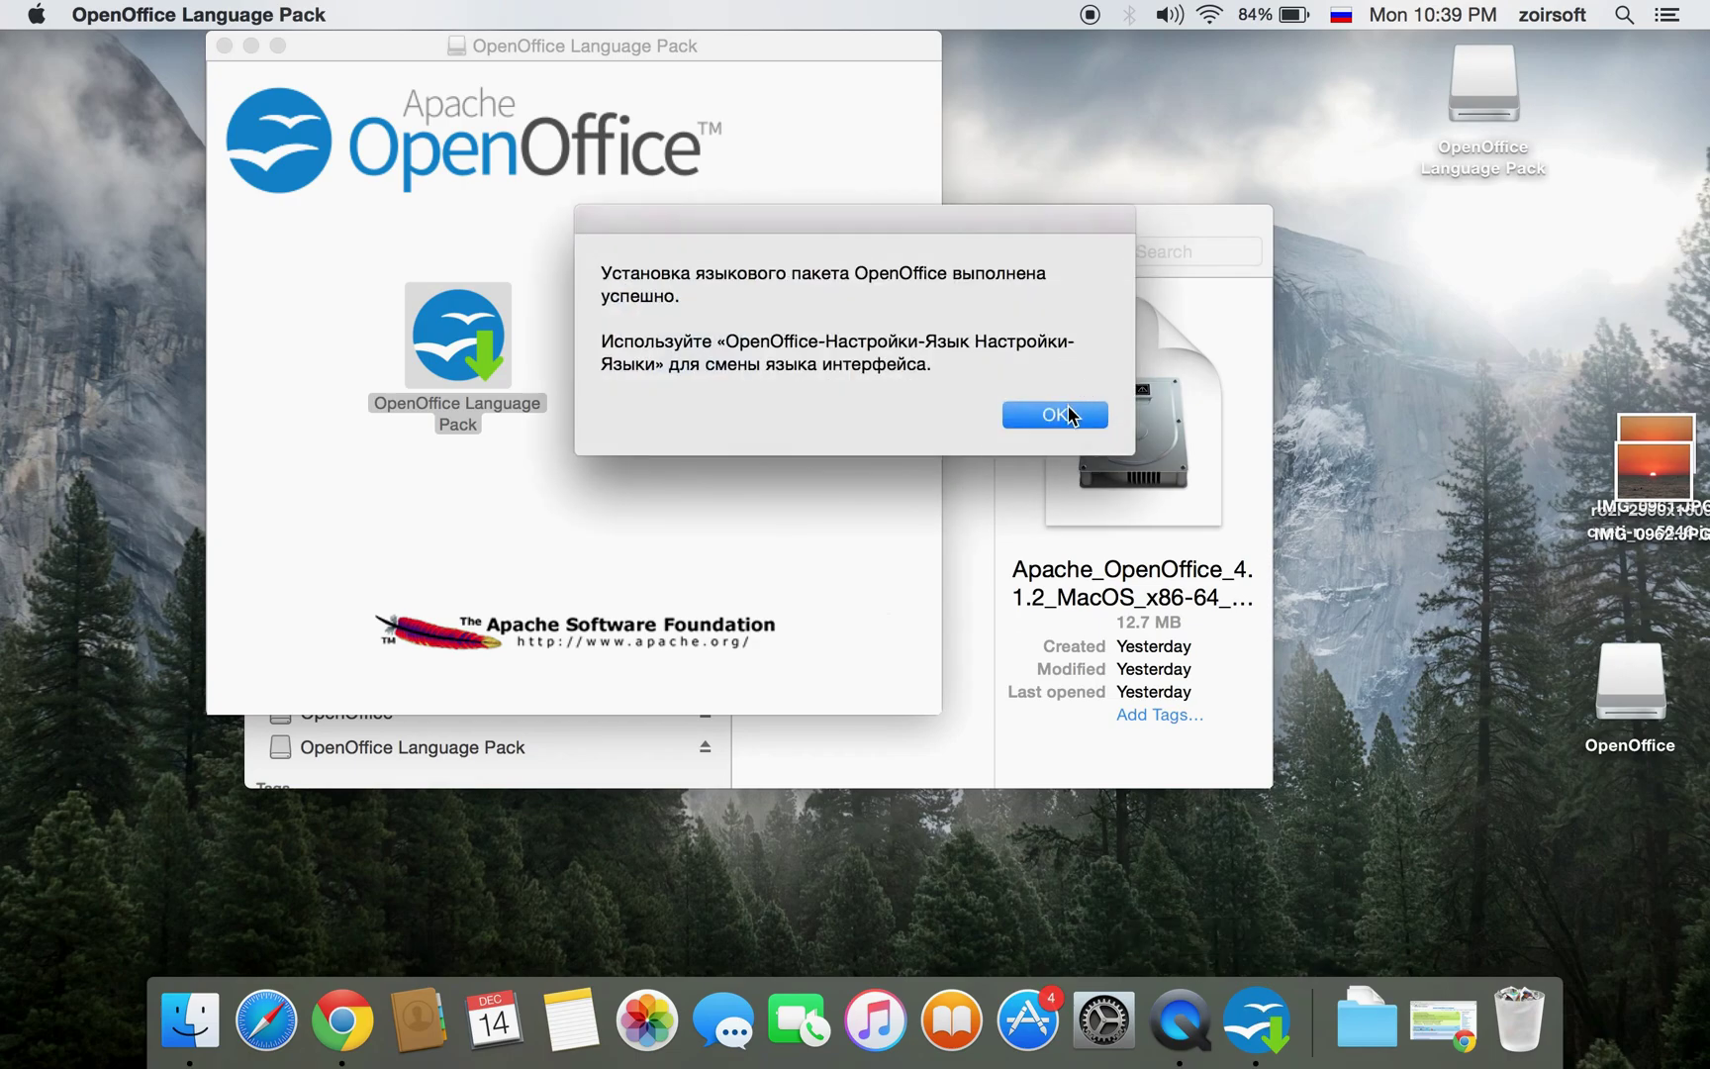
click(1066, 414)
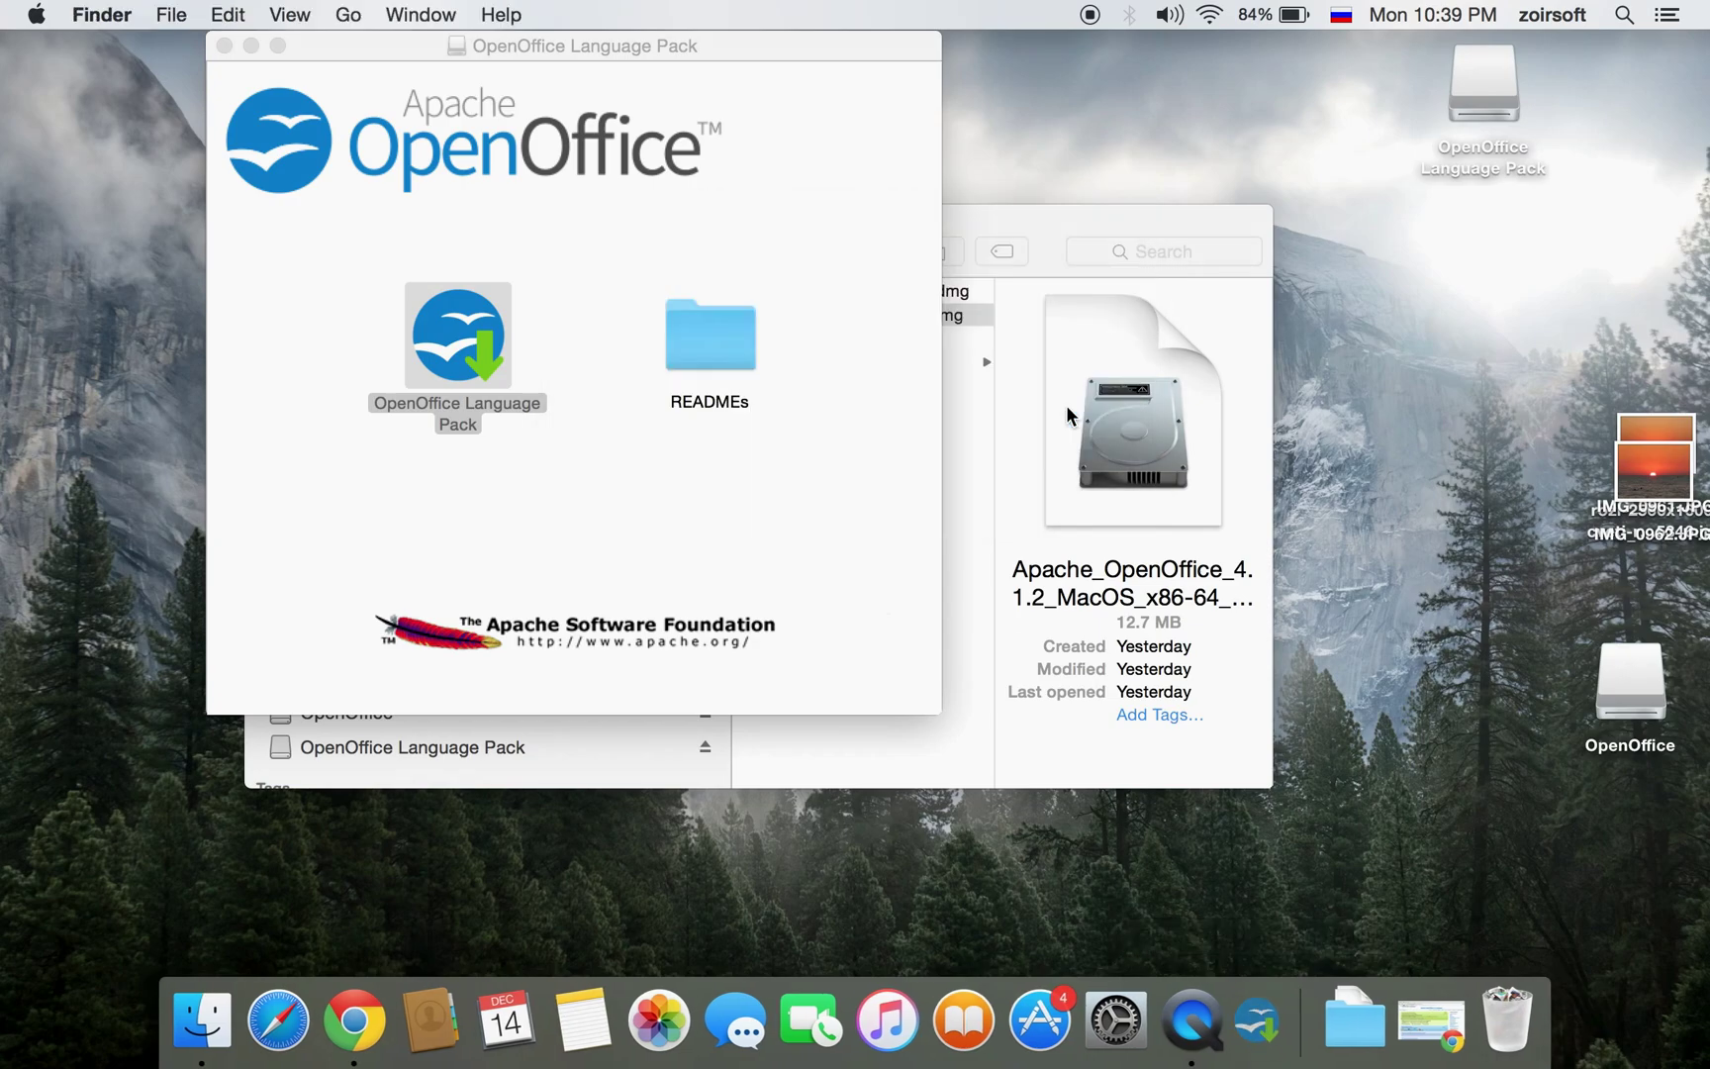
click(223, 46)
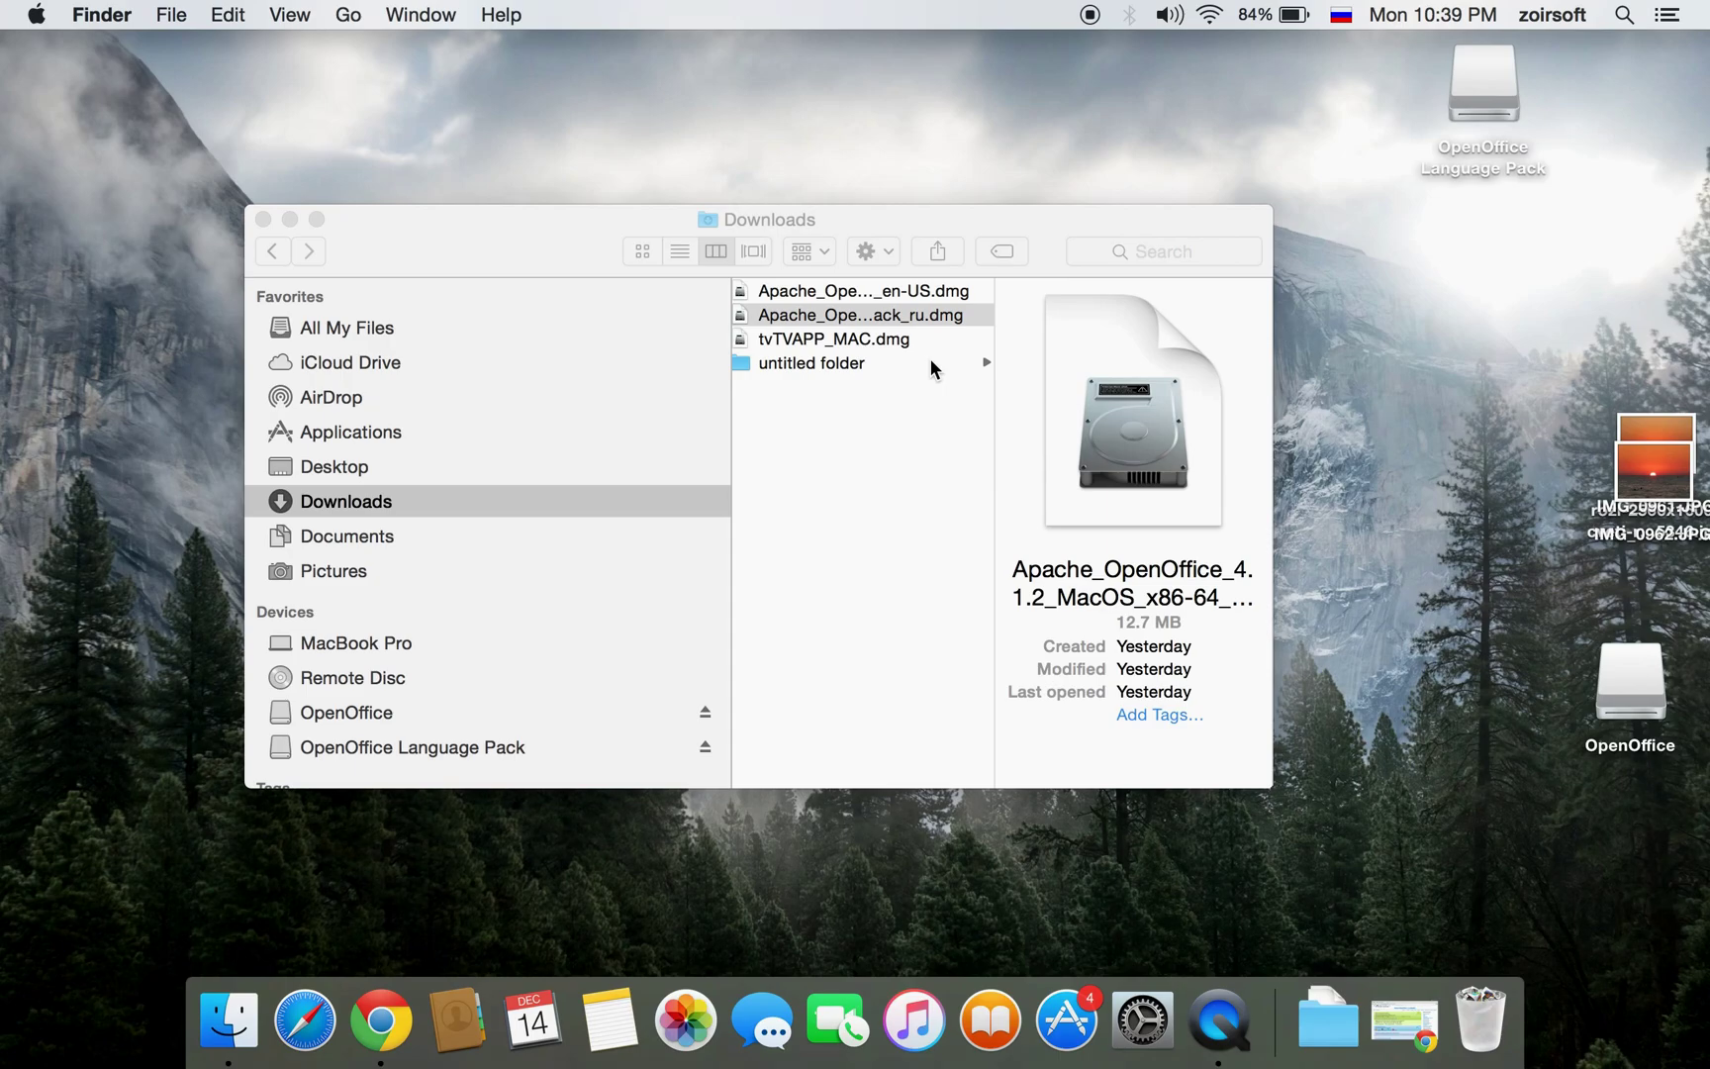
- Launch OpenOffice from Launchpad
key(F4)
click(1553, 995)
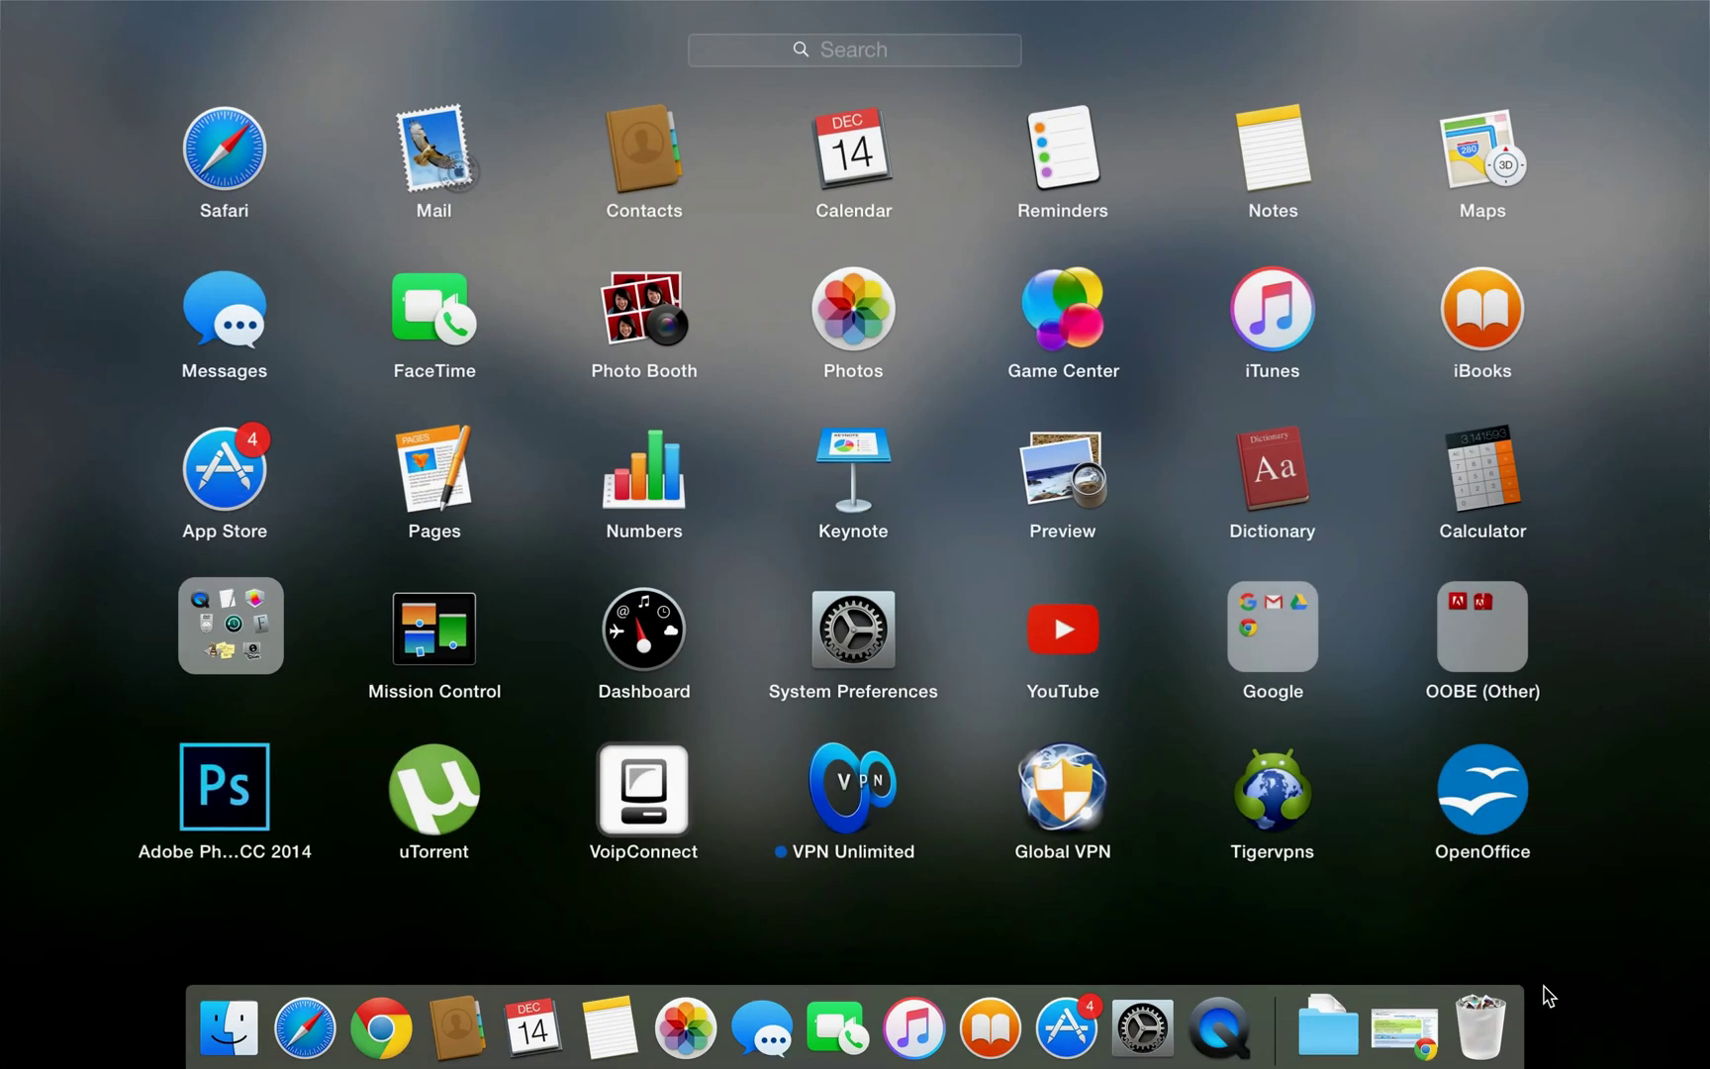
click(1485, 806)
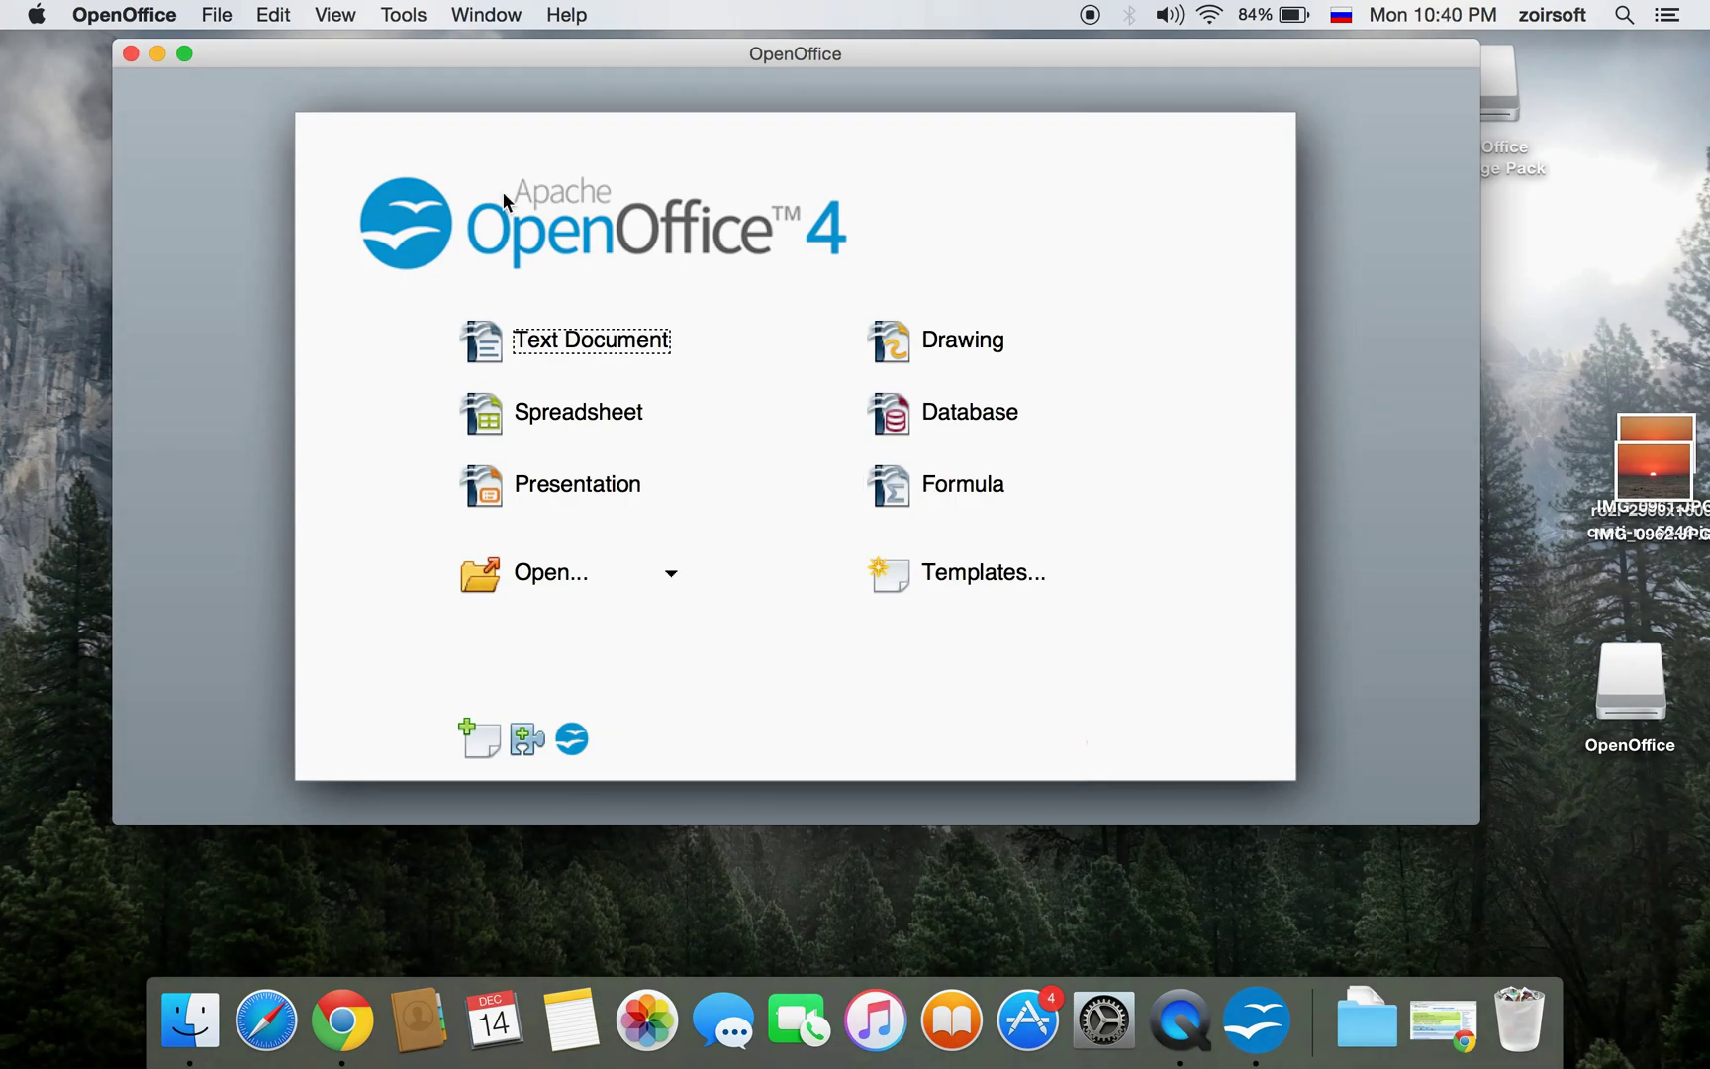
- In Preferences > Language Settings > Languages, set the user interface to Russian and confirm
click(147, 12)
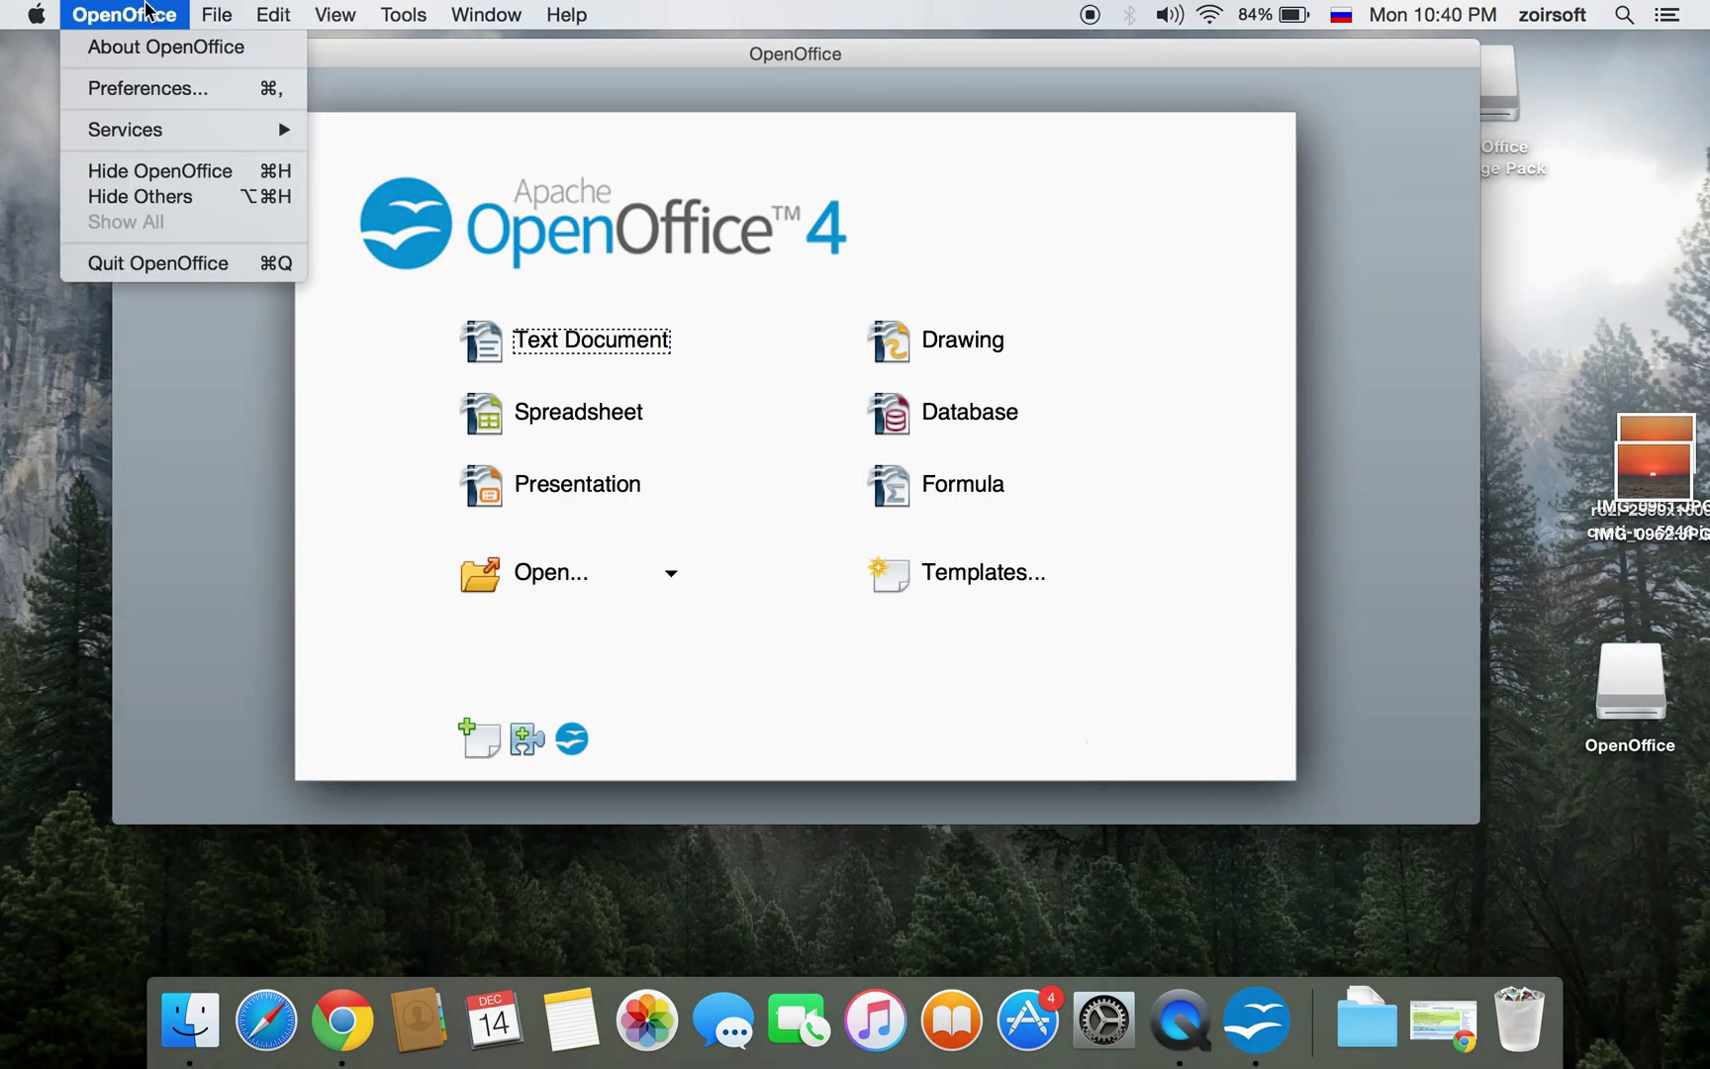
click(167, 91)
click(217, 581)
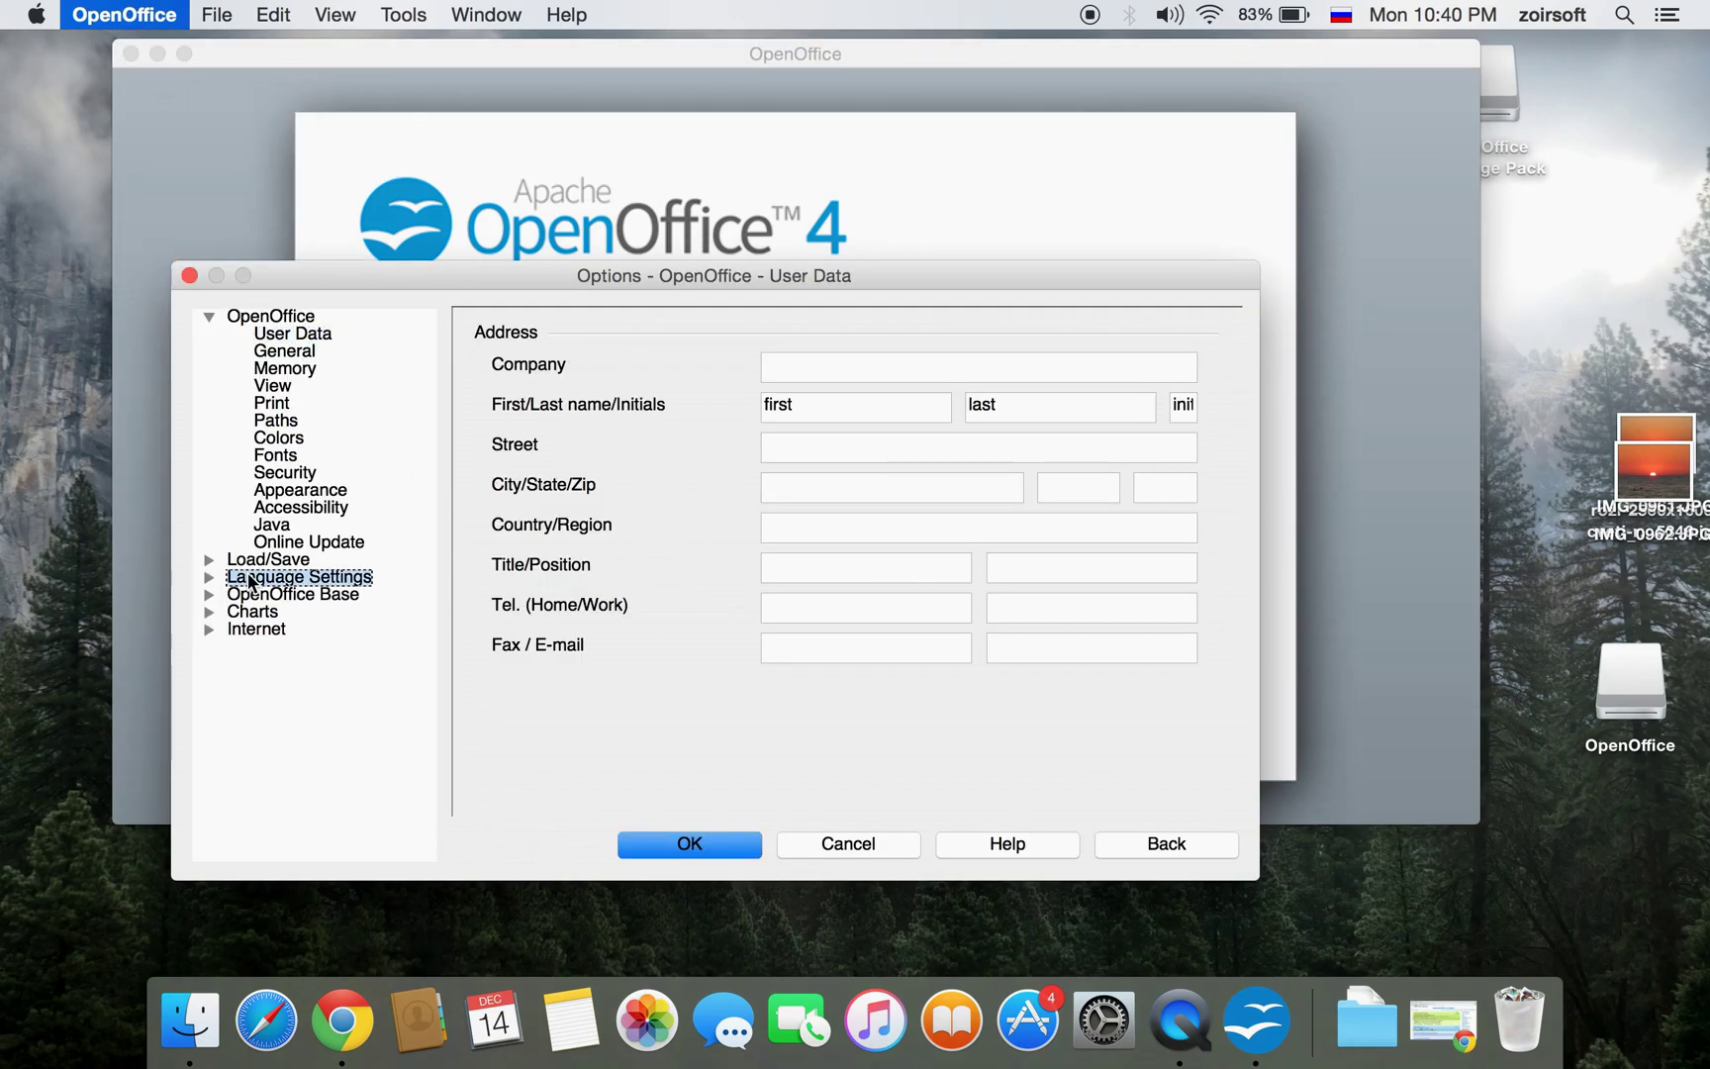
click(209, 576)
click(271, 598)
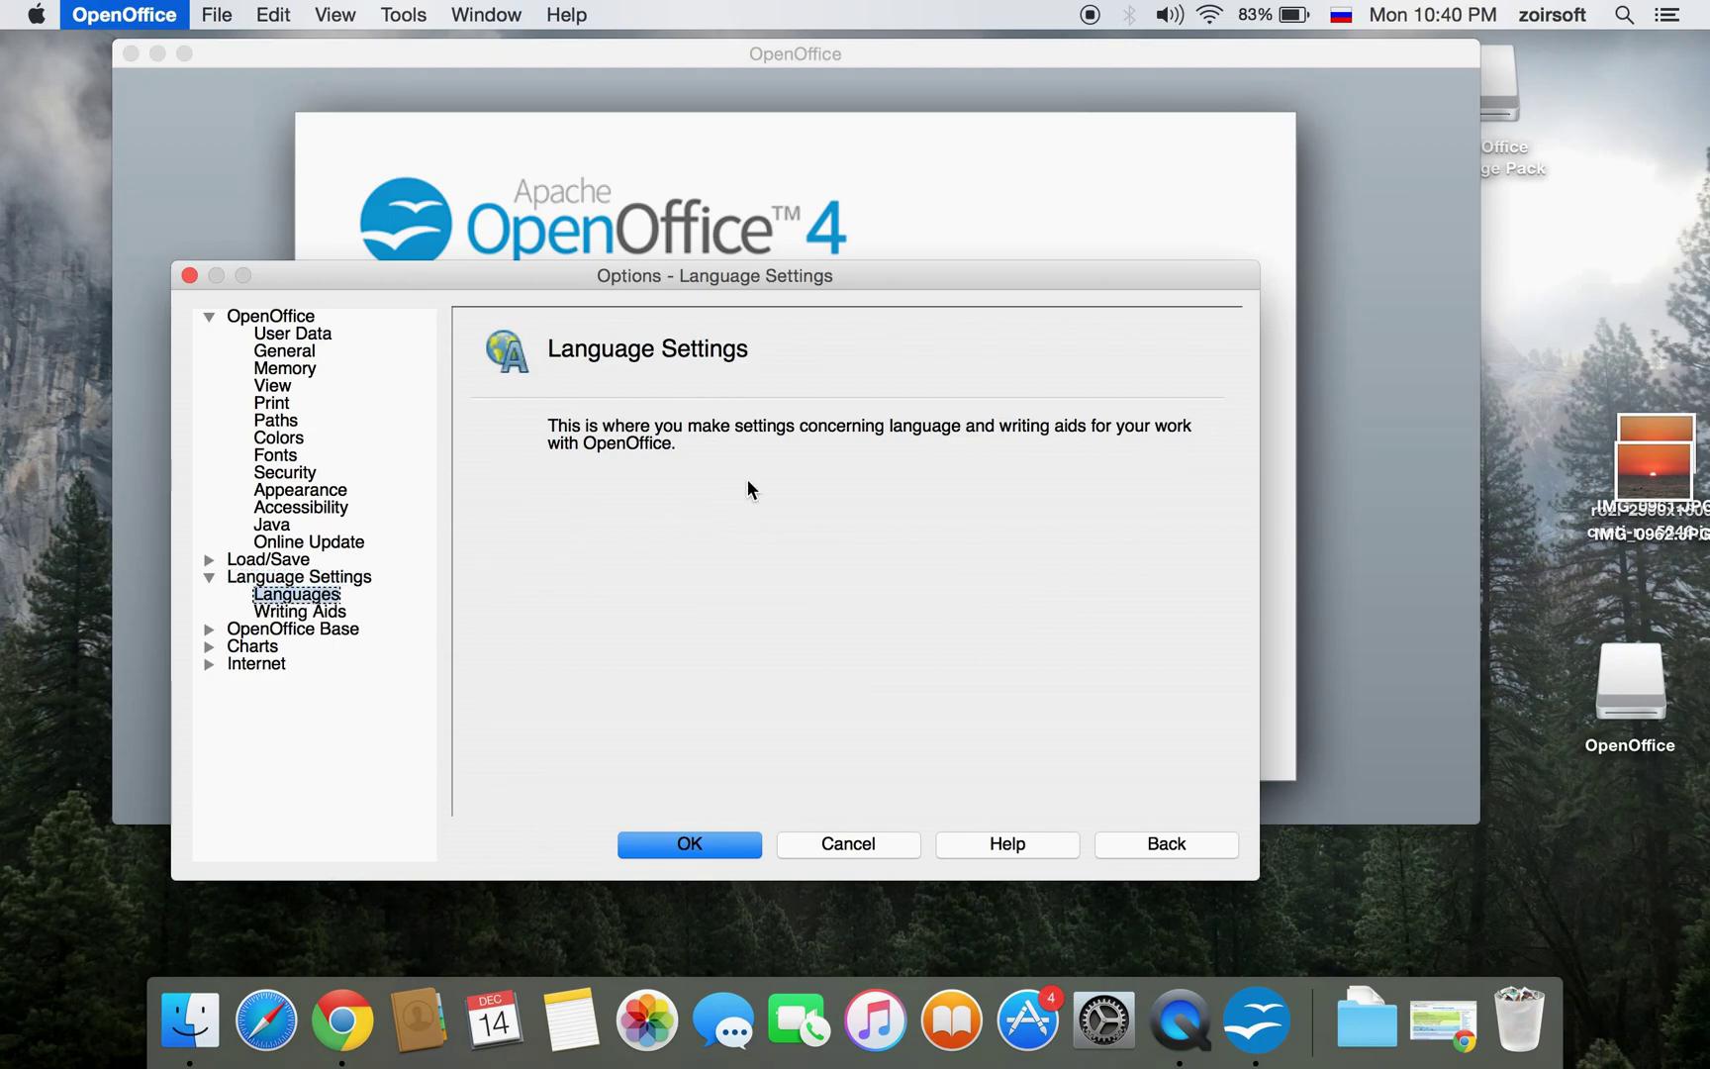
click(932, 370)
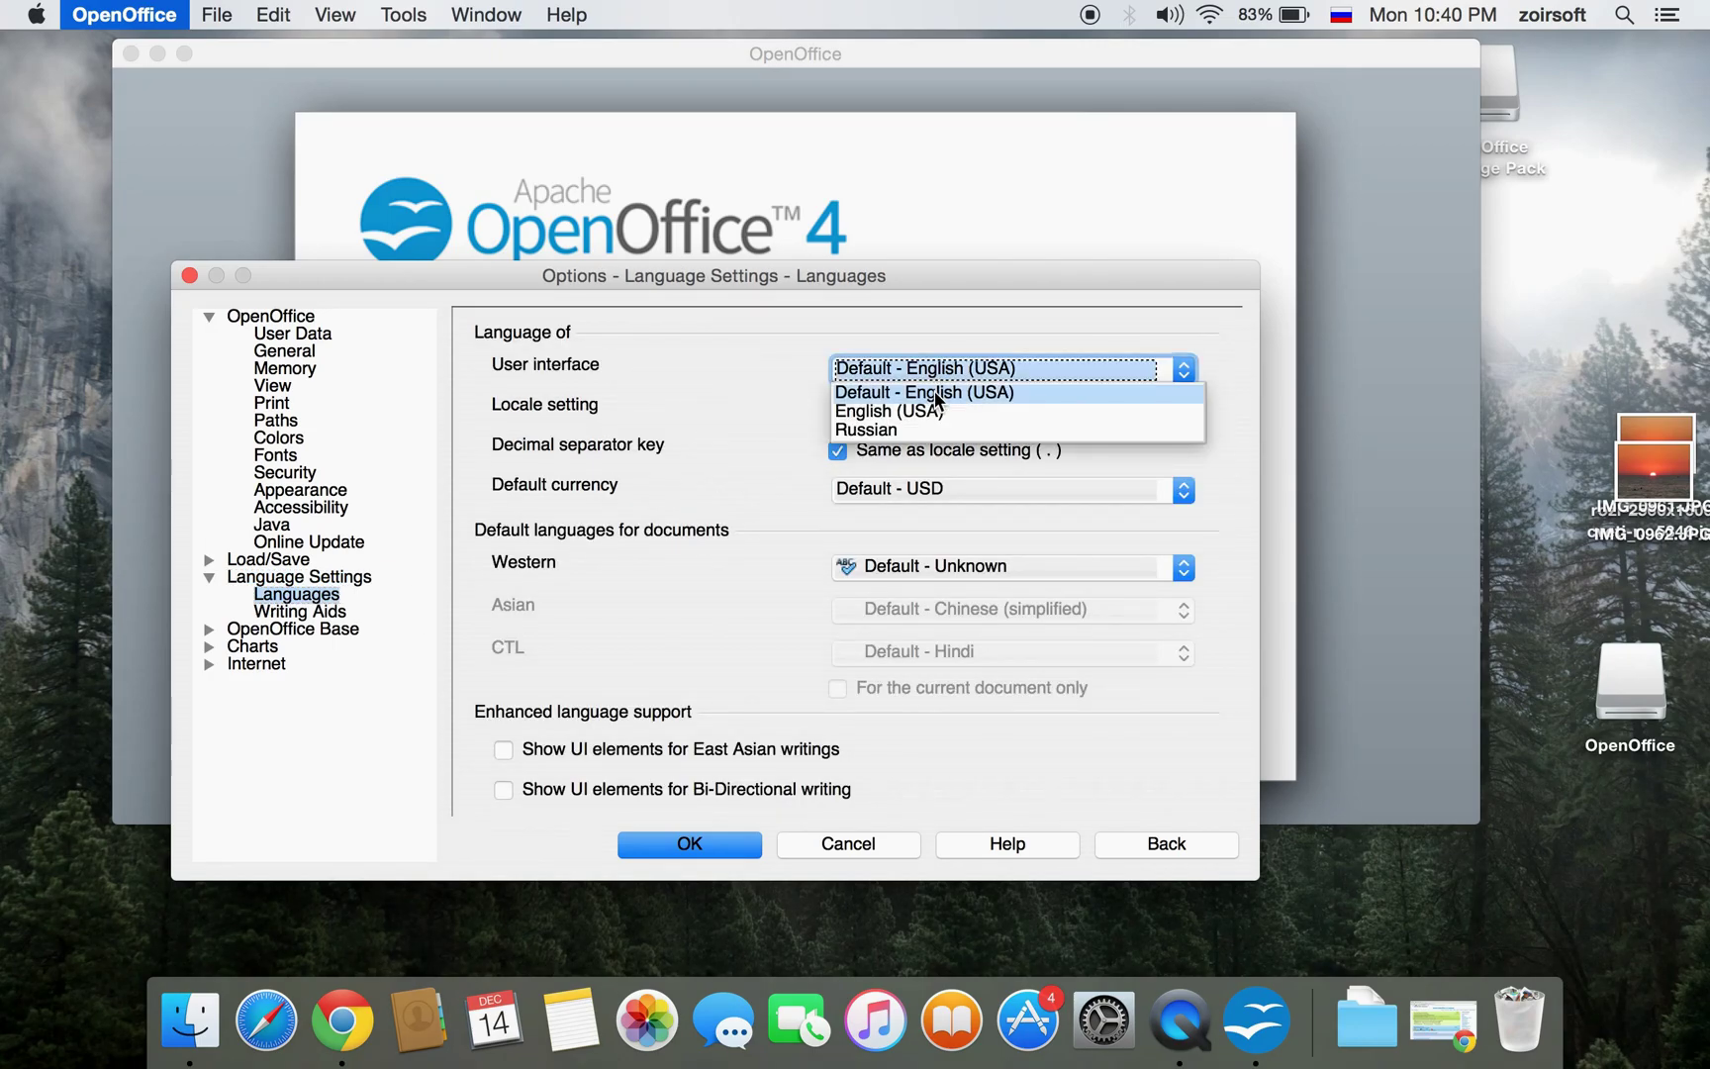
click(891, 431)
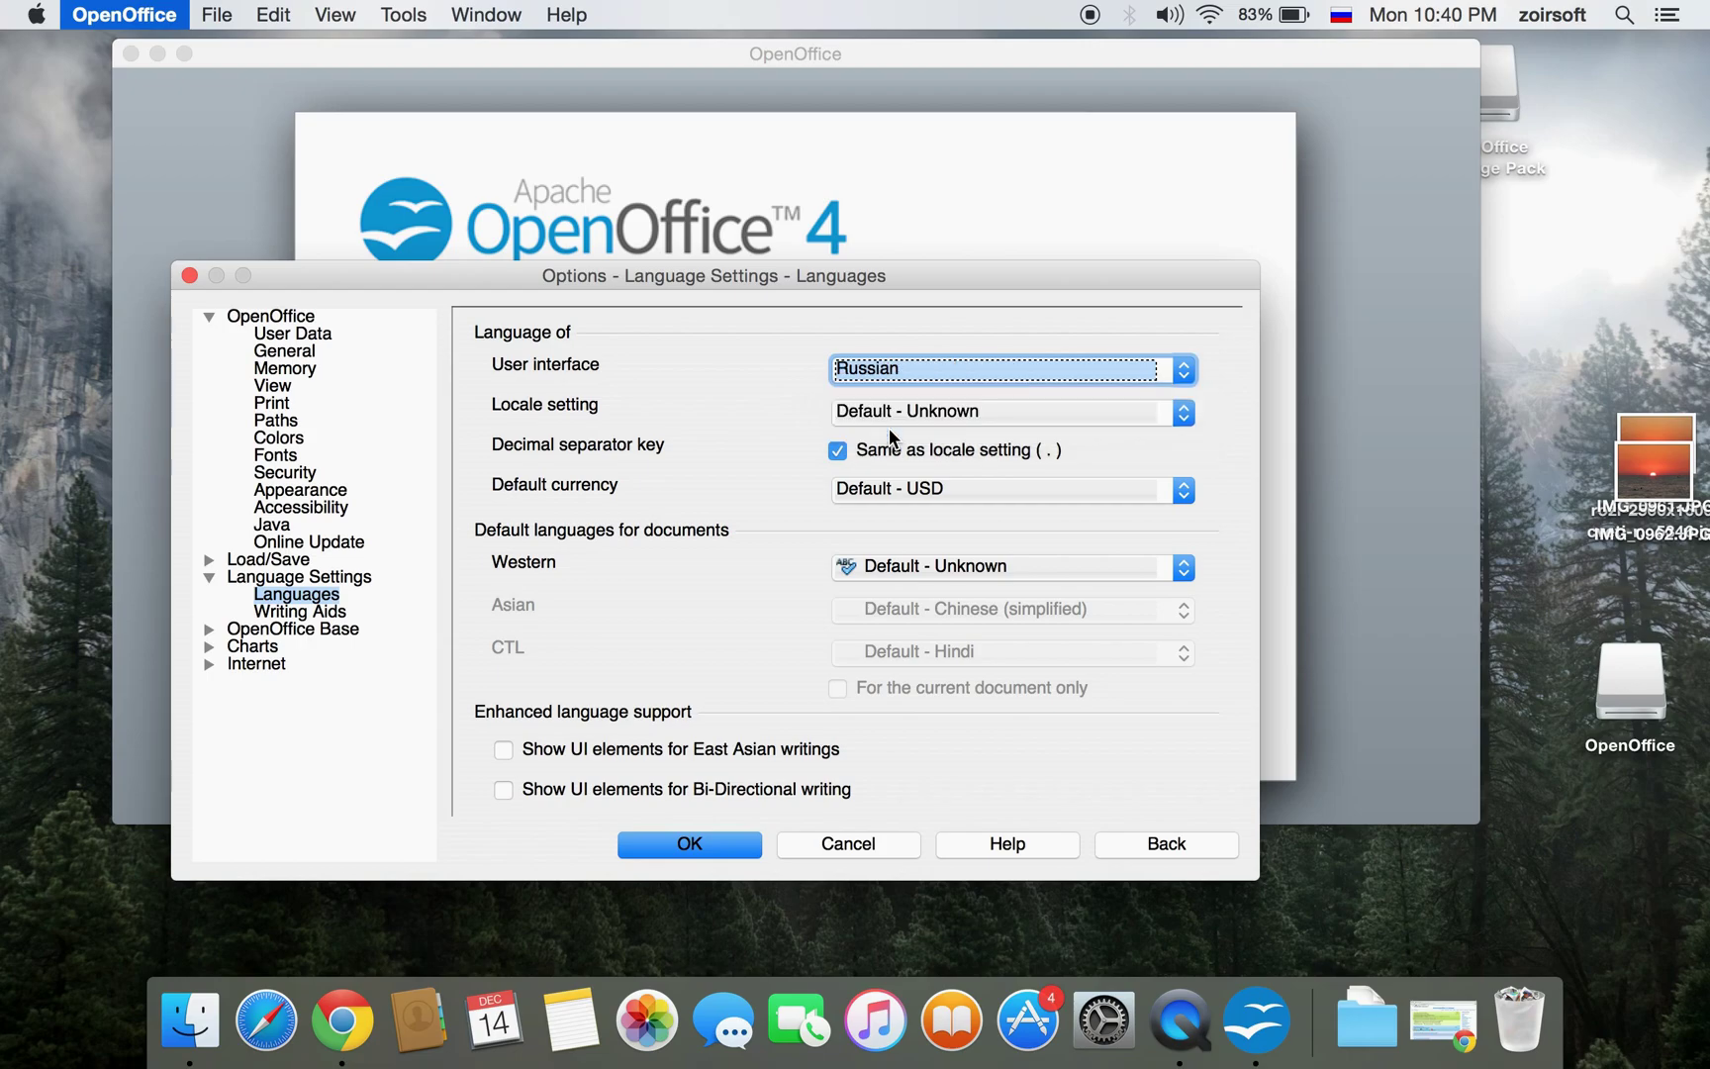
click(722, 843)
click(713, 614)
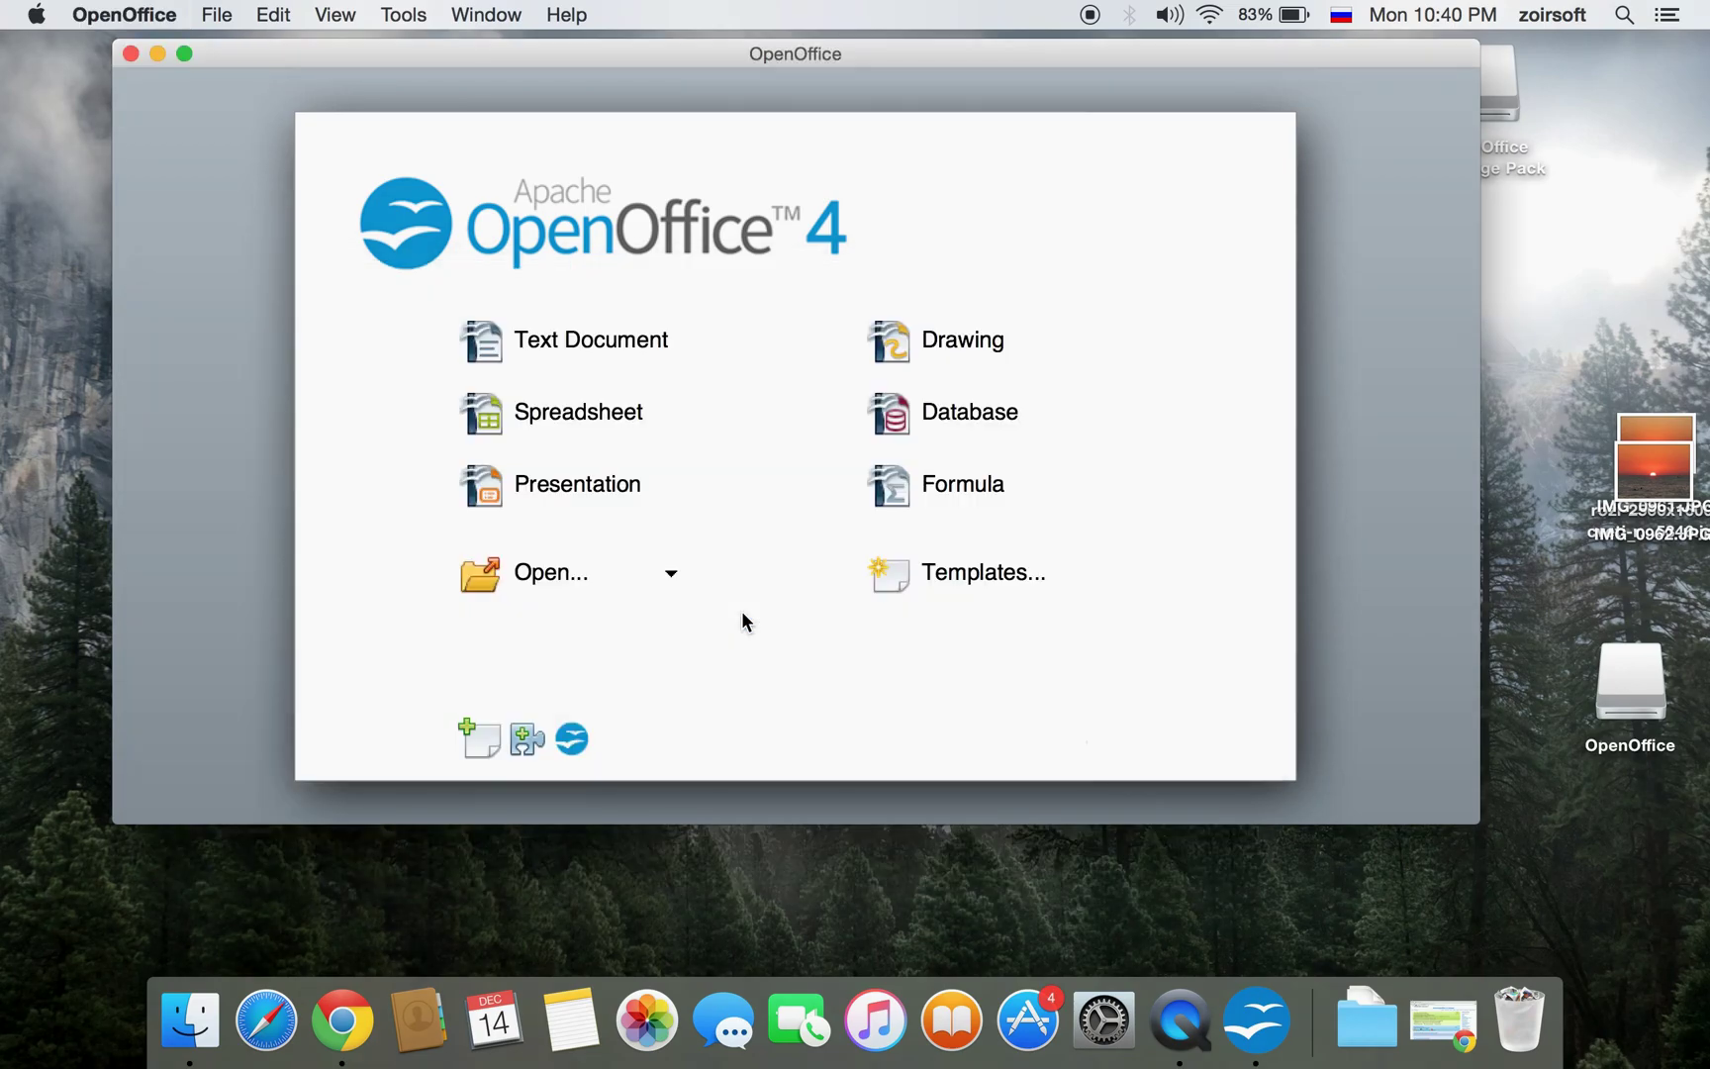
- Quit OpenOffice from its Dock menu and relaunch it from Launchpad
right_click(1262, 1021)
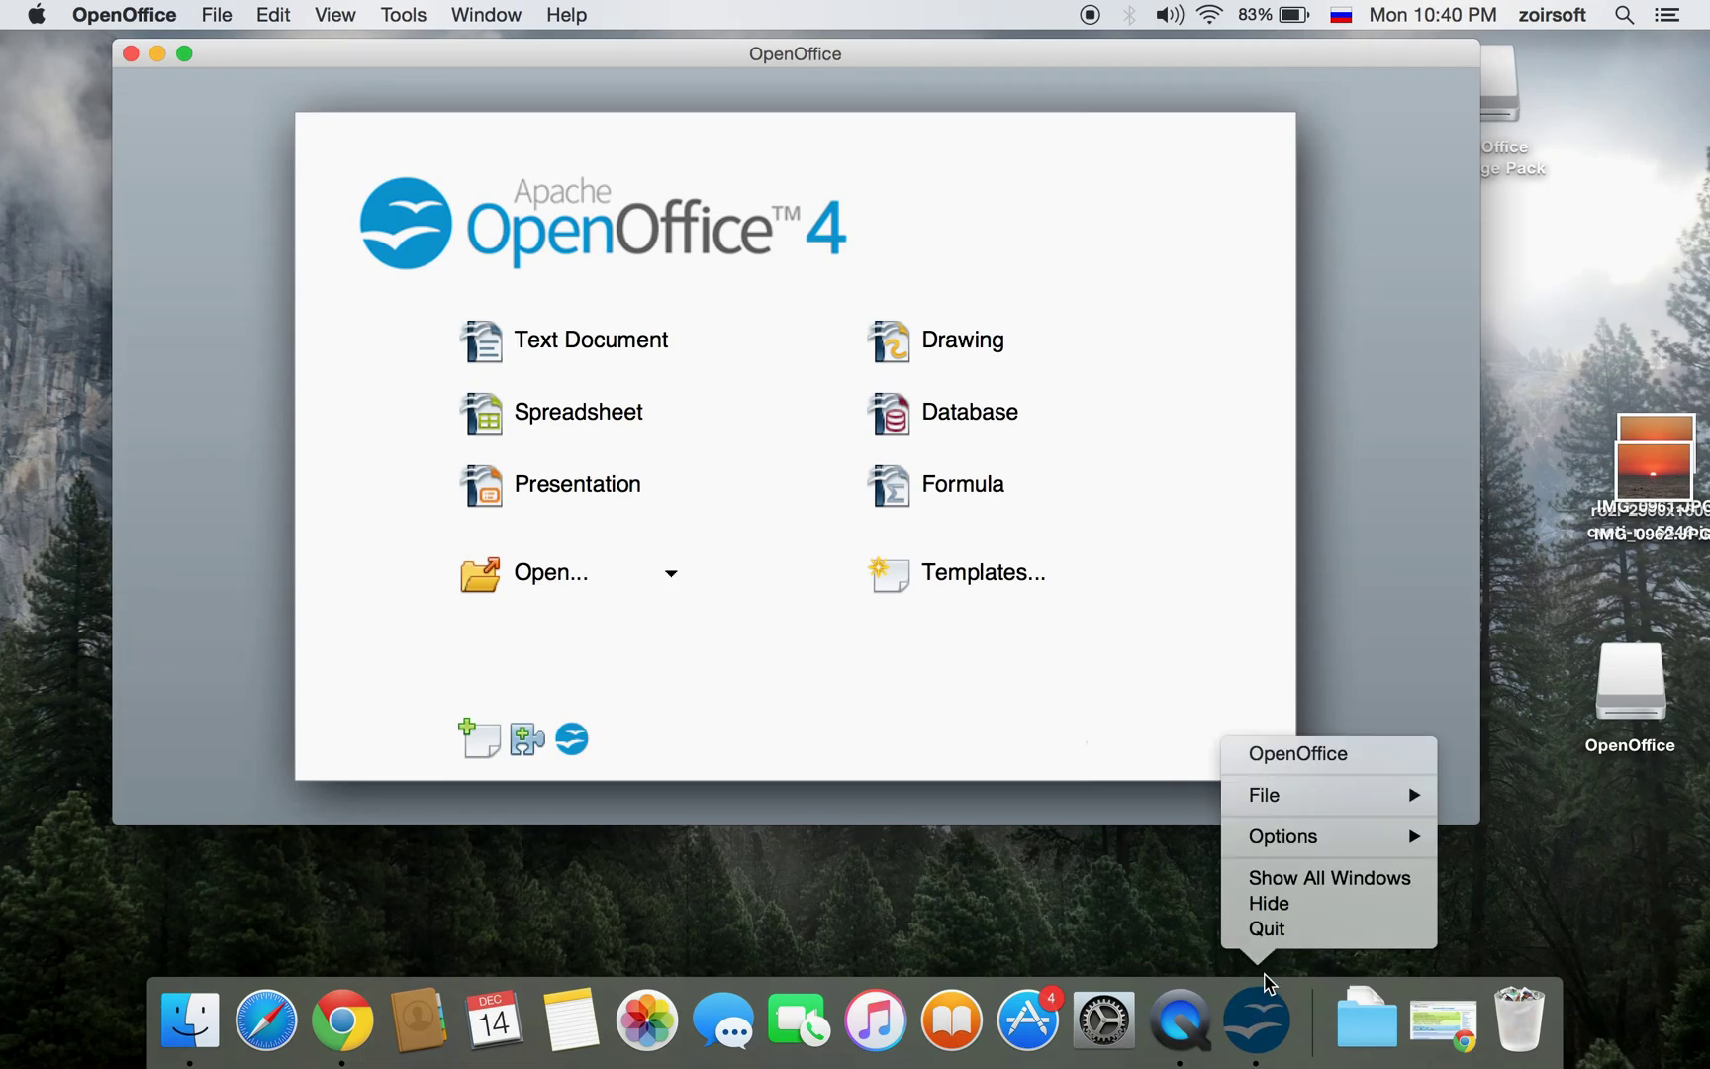
click(1271, 930)
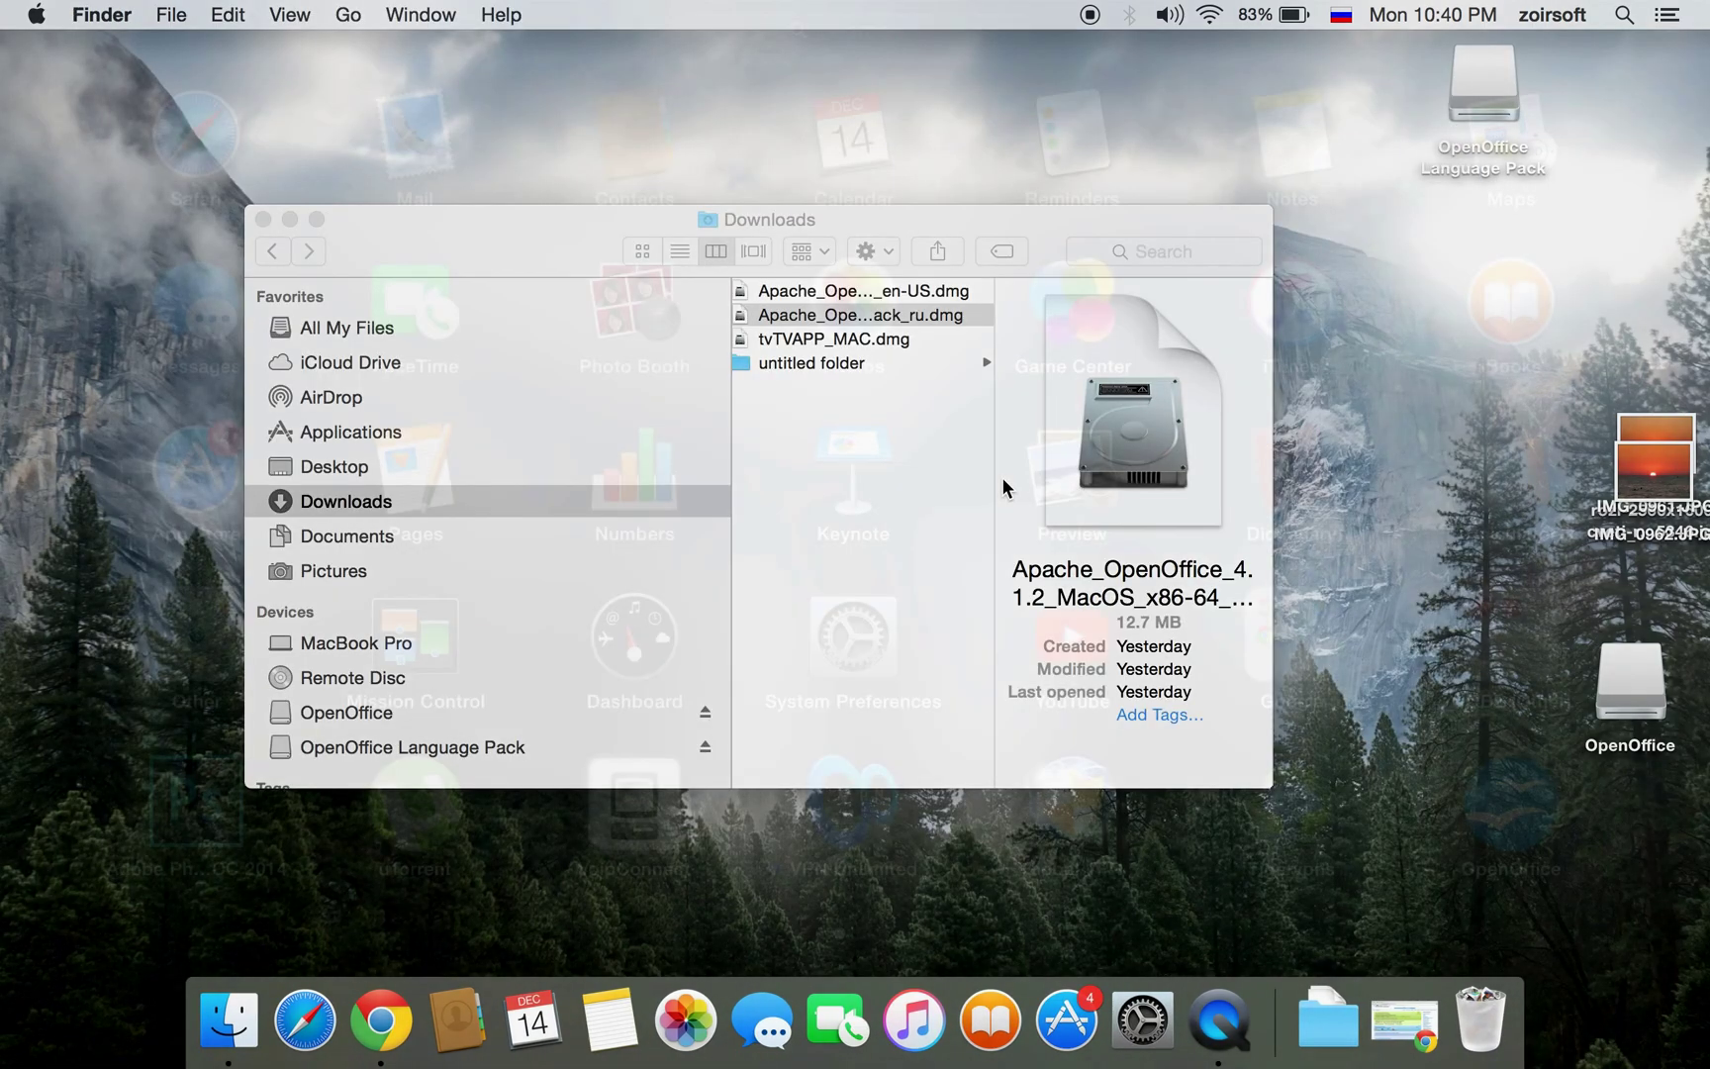
key(F4)
click(1479, 814)
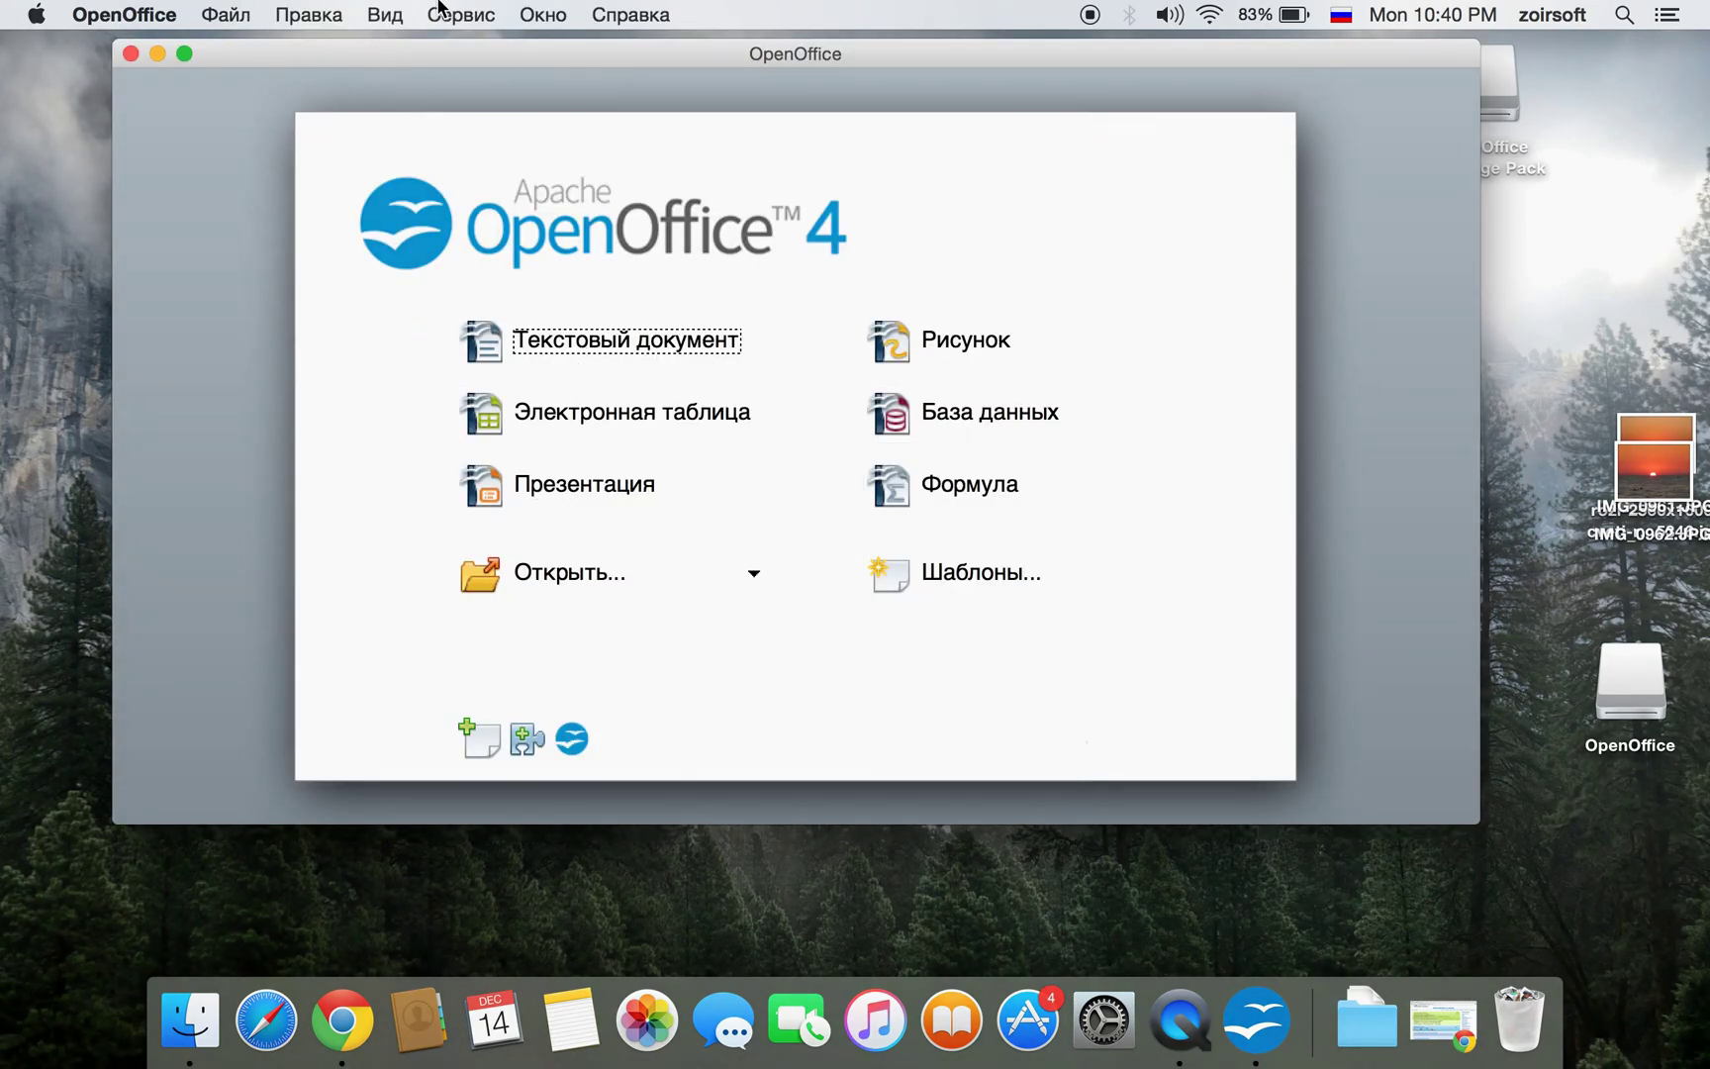
- Browse the Russian menus, open a blank text document, then close it
click(496, 17)
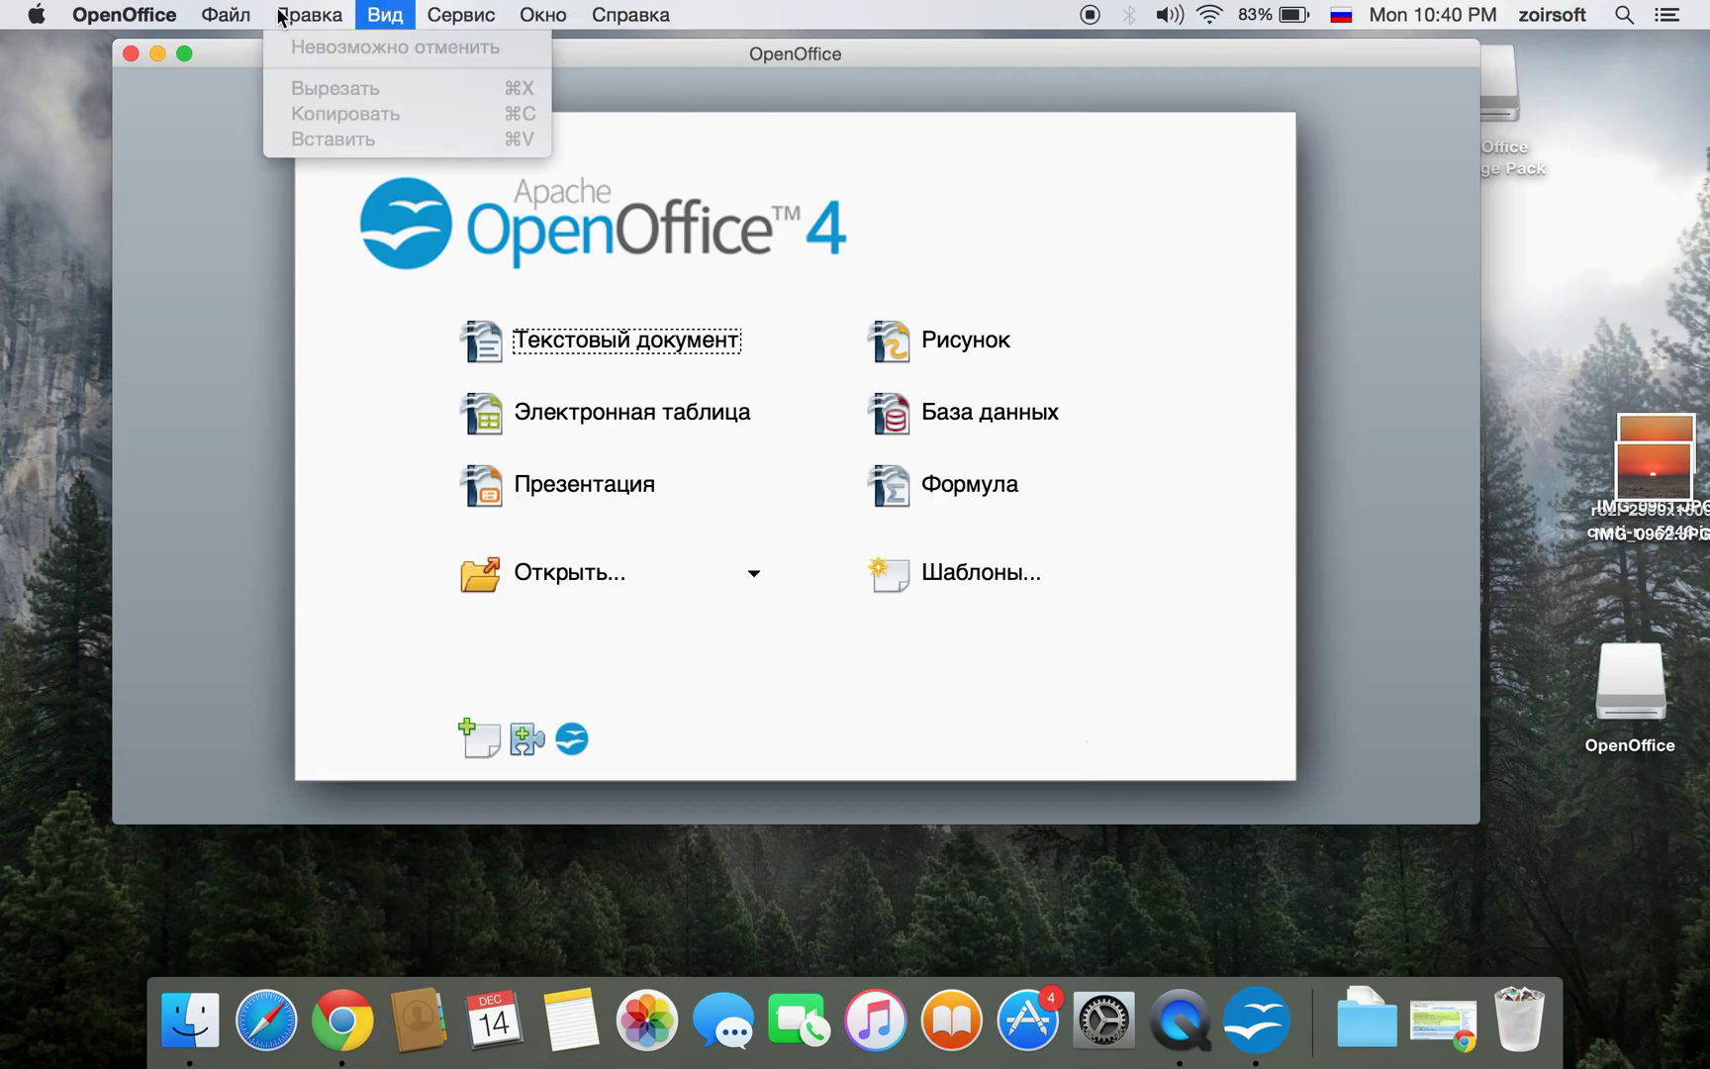
click(697, 356)
click(697, 354)
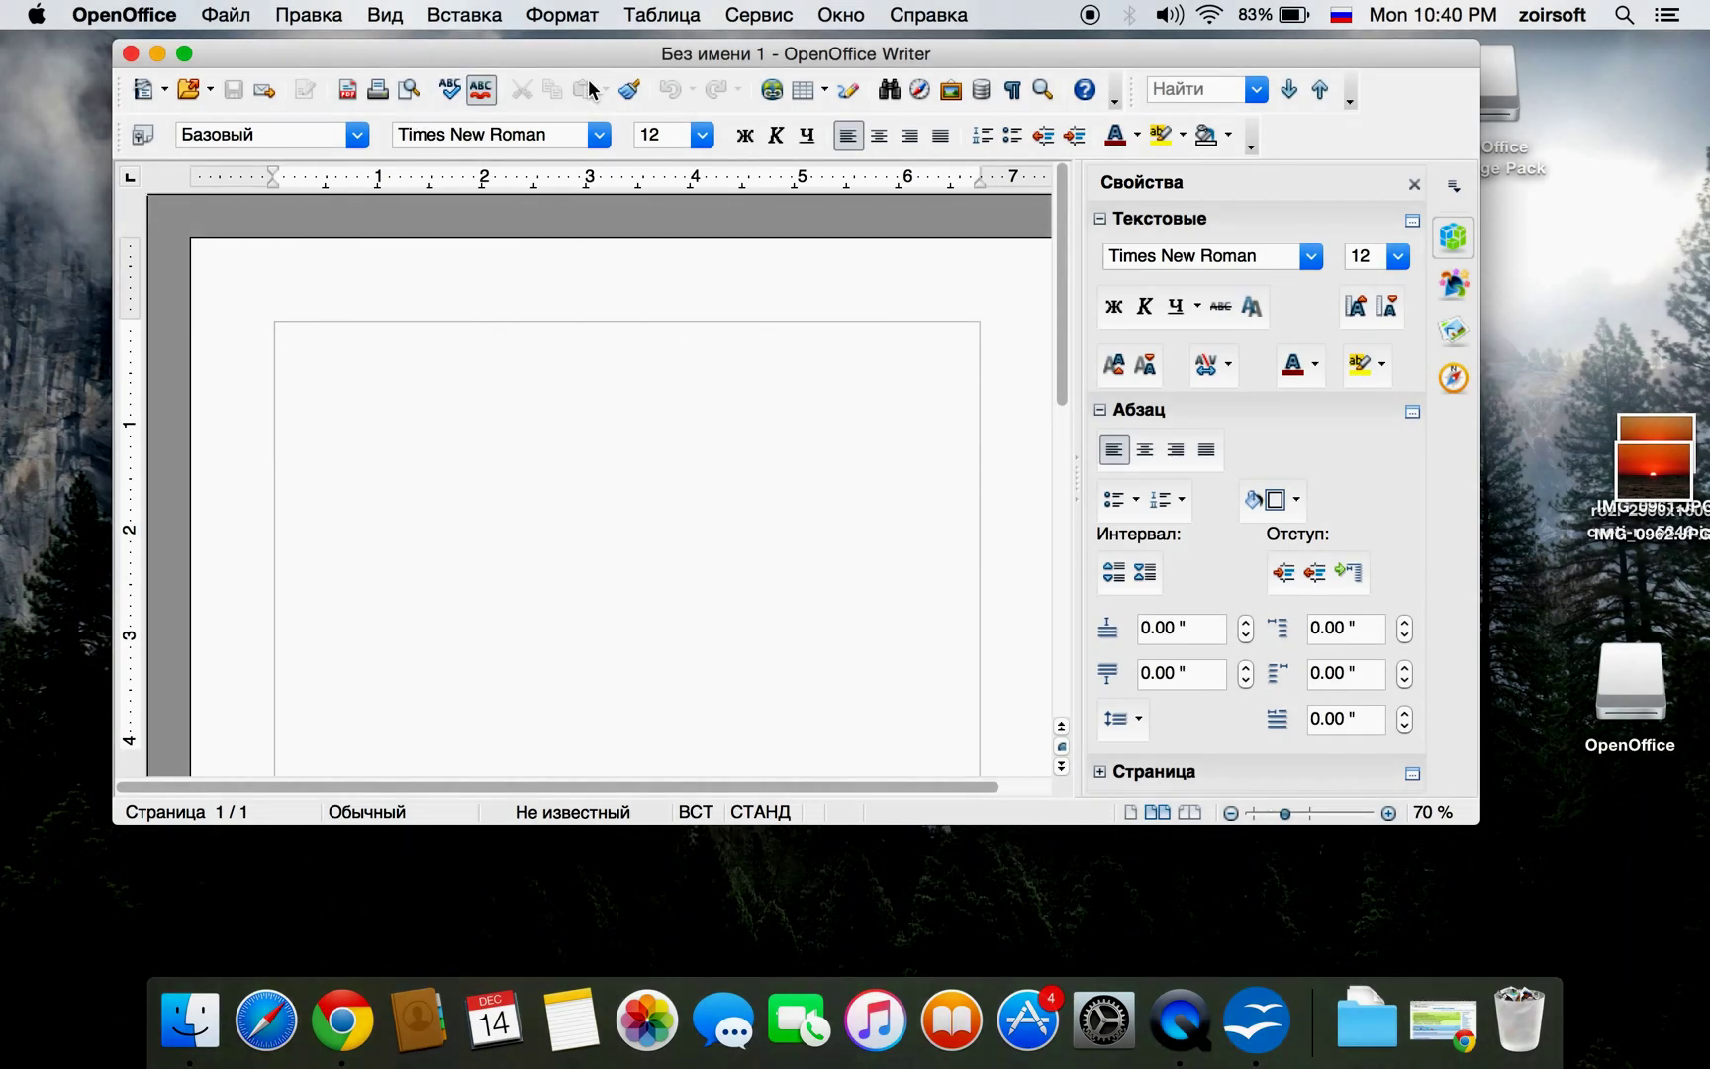
click(703, 14)
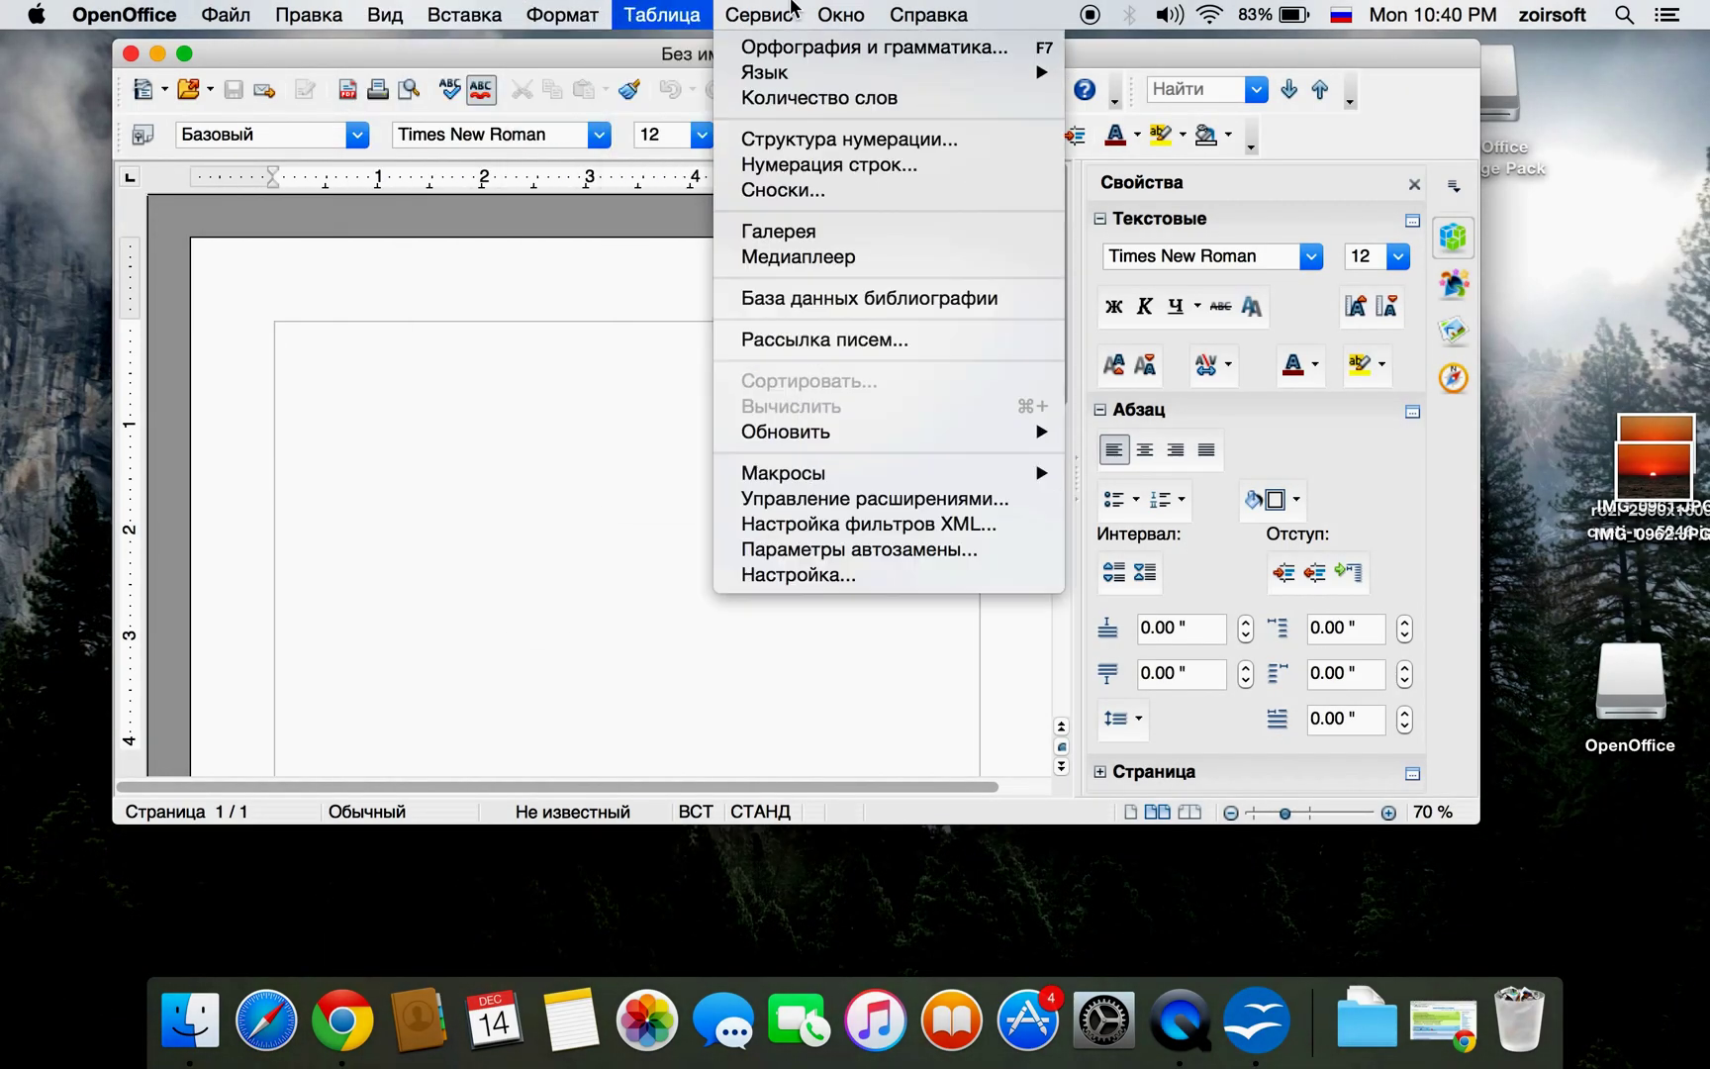
click(763, 393)
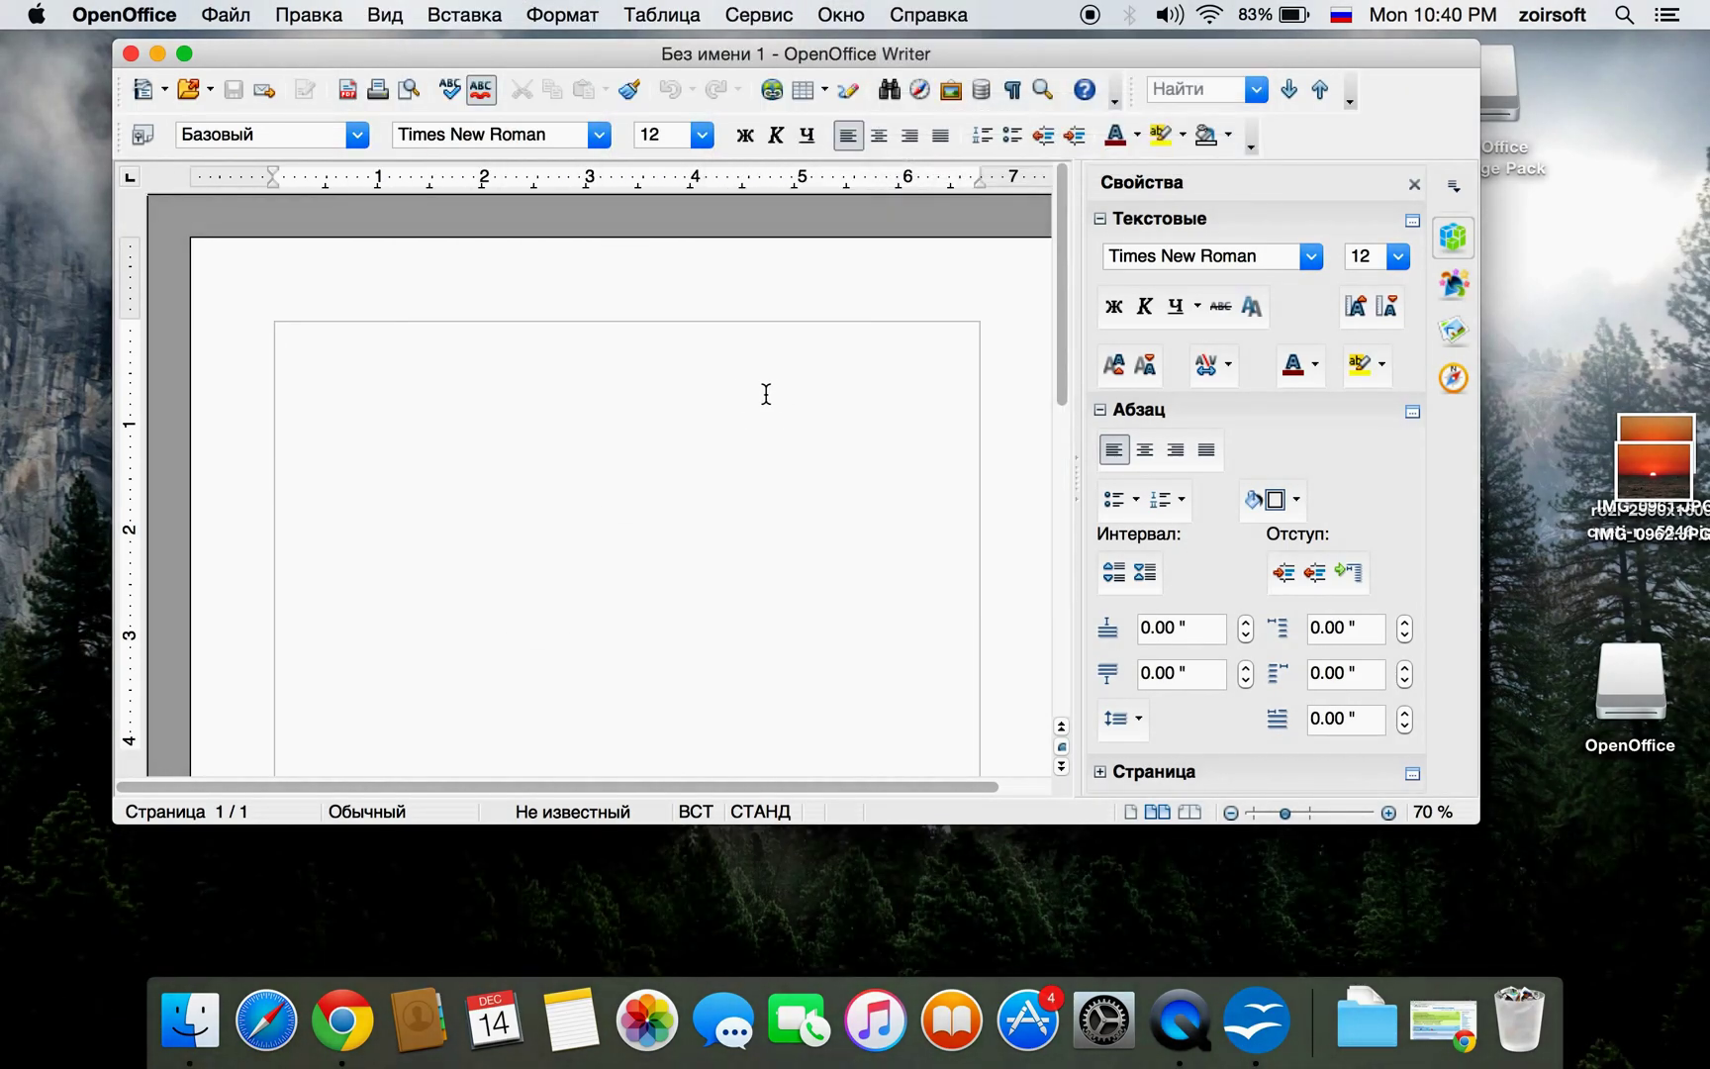
click(129, 60)
- Select the OpenOffice installer and language pack disk images in Downloads
click(903, 313)
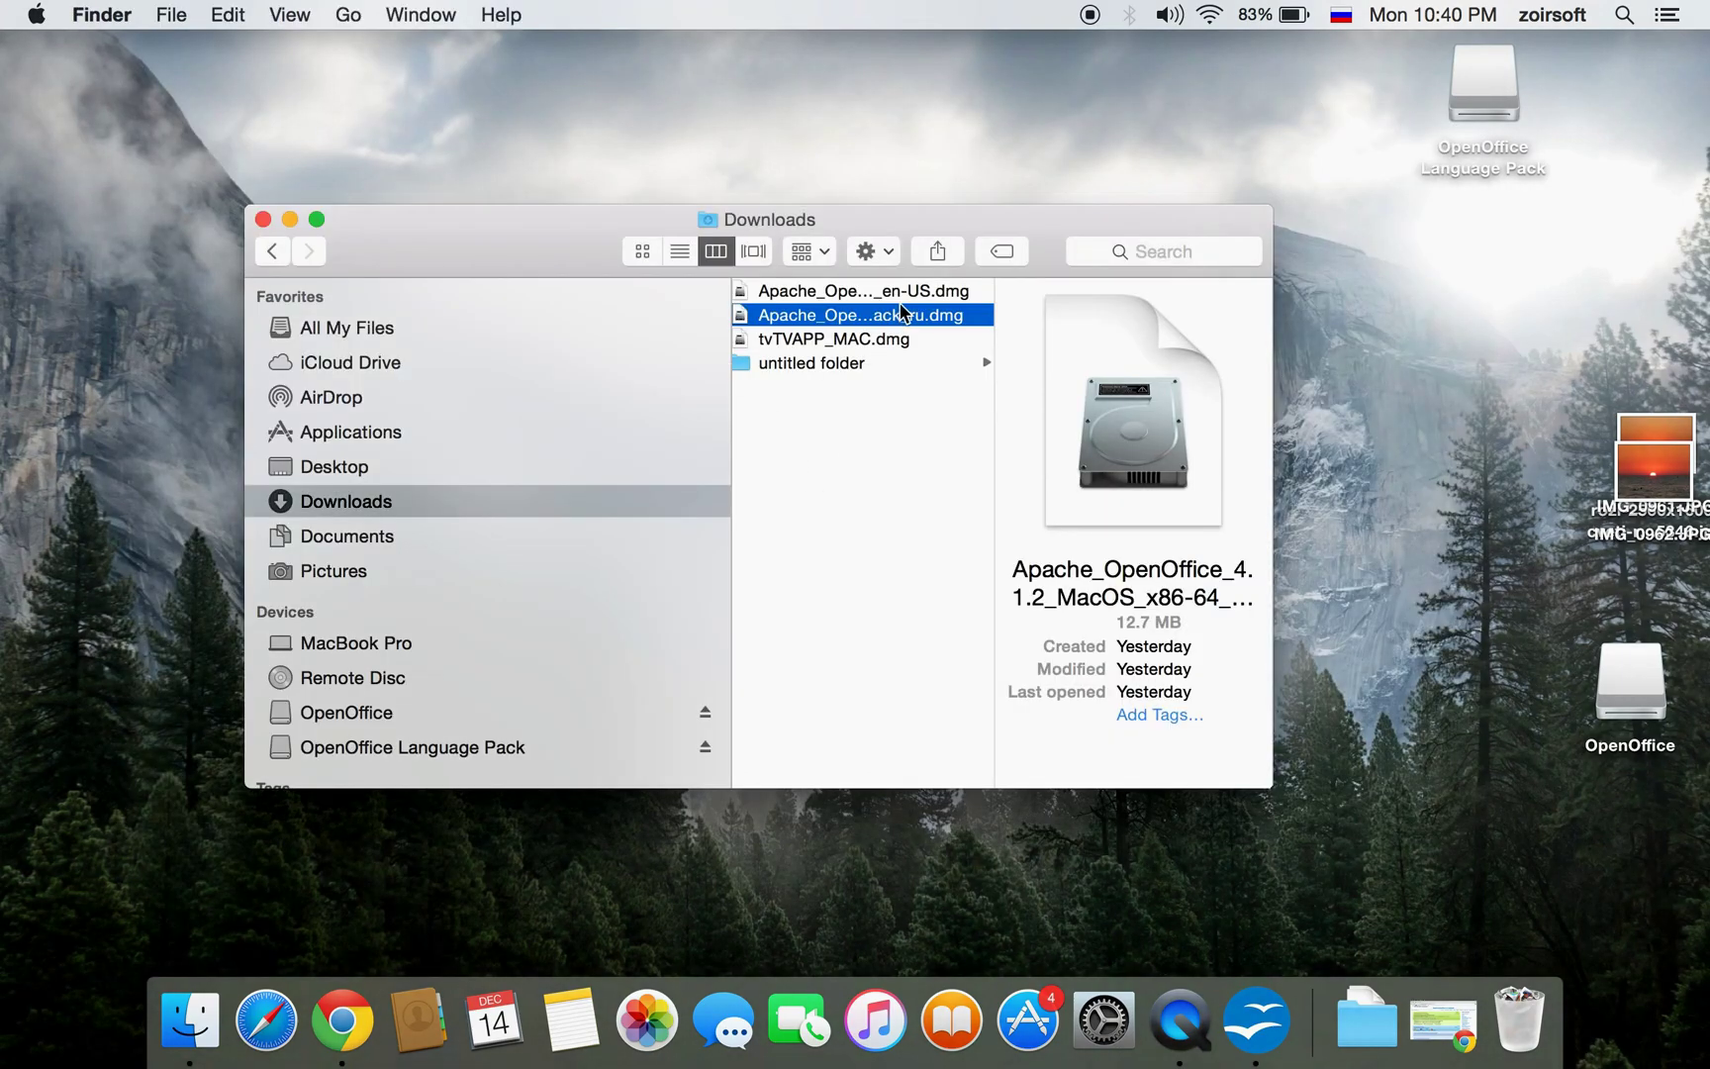
key(Return)
click(774, 466)
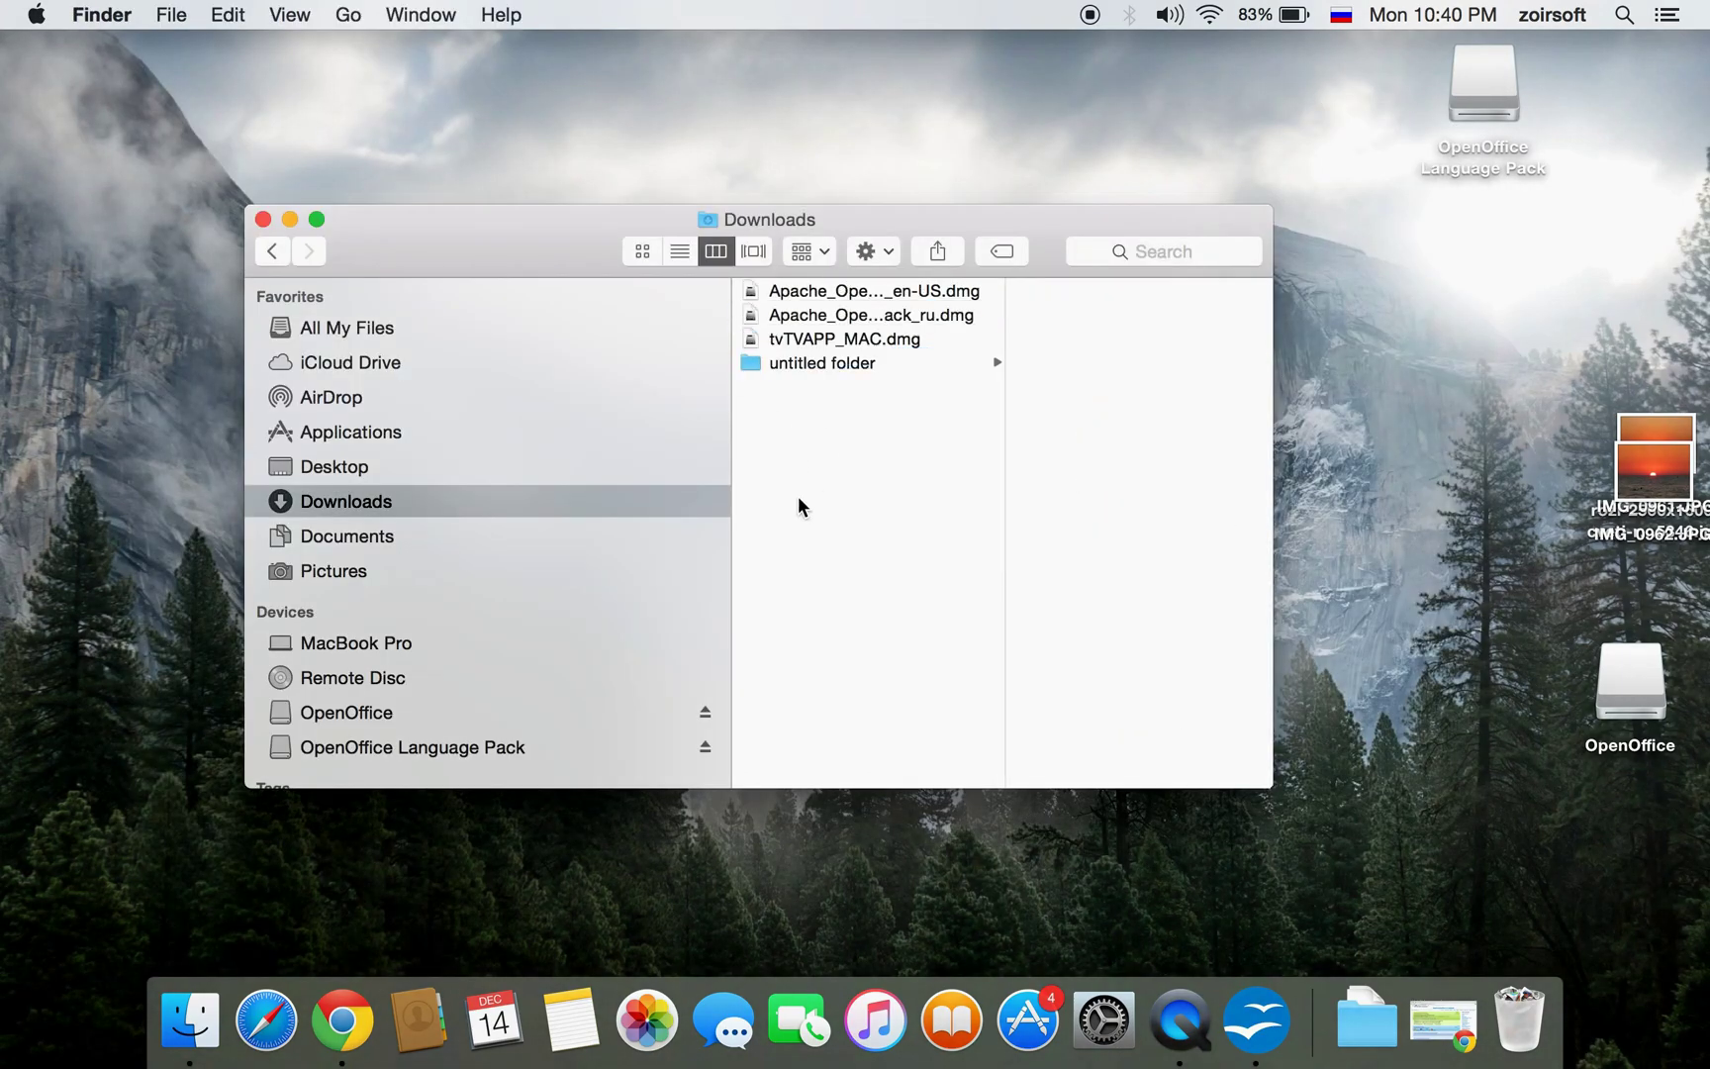
click(903, 290)
click(915, 313)
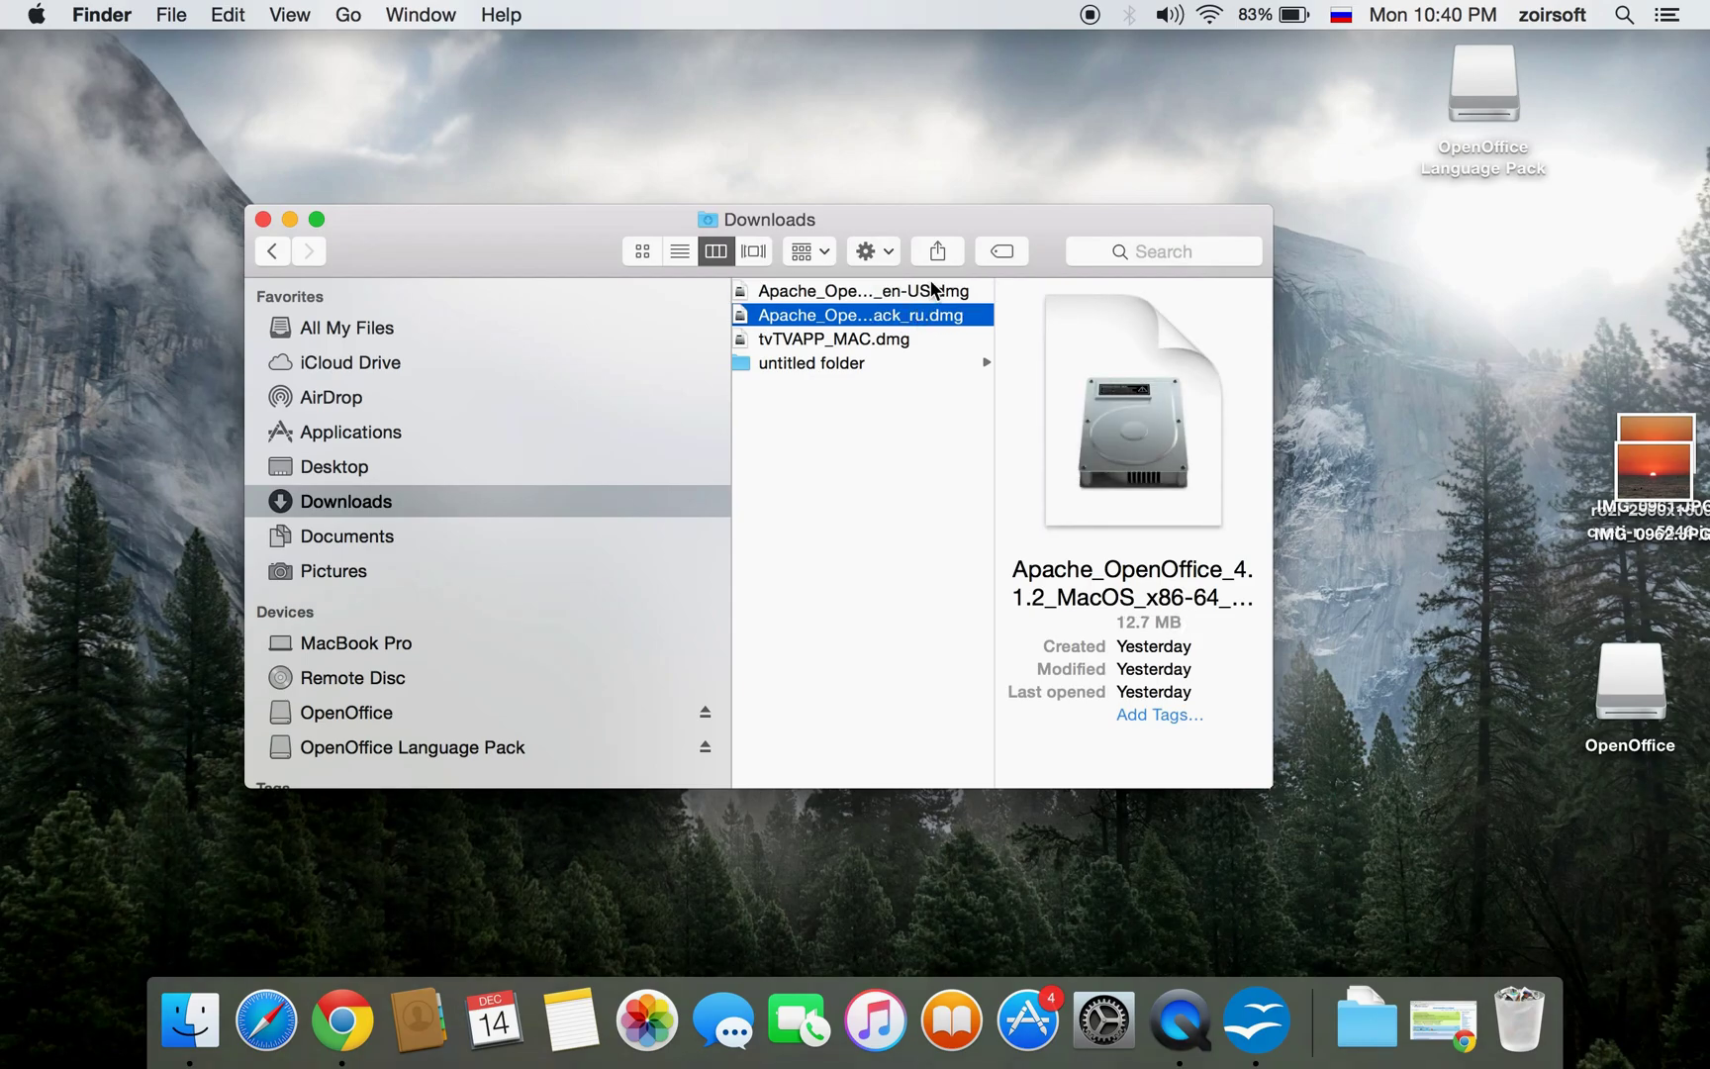
click(926, 290)
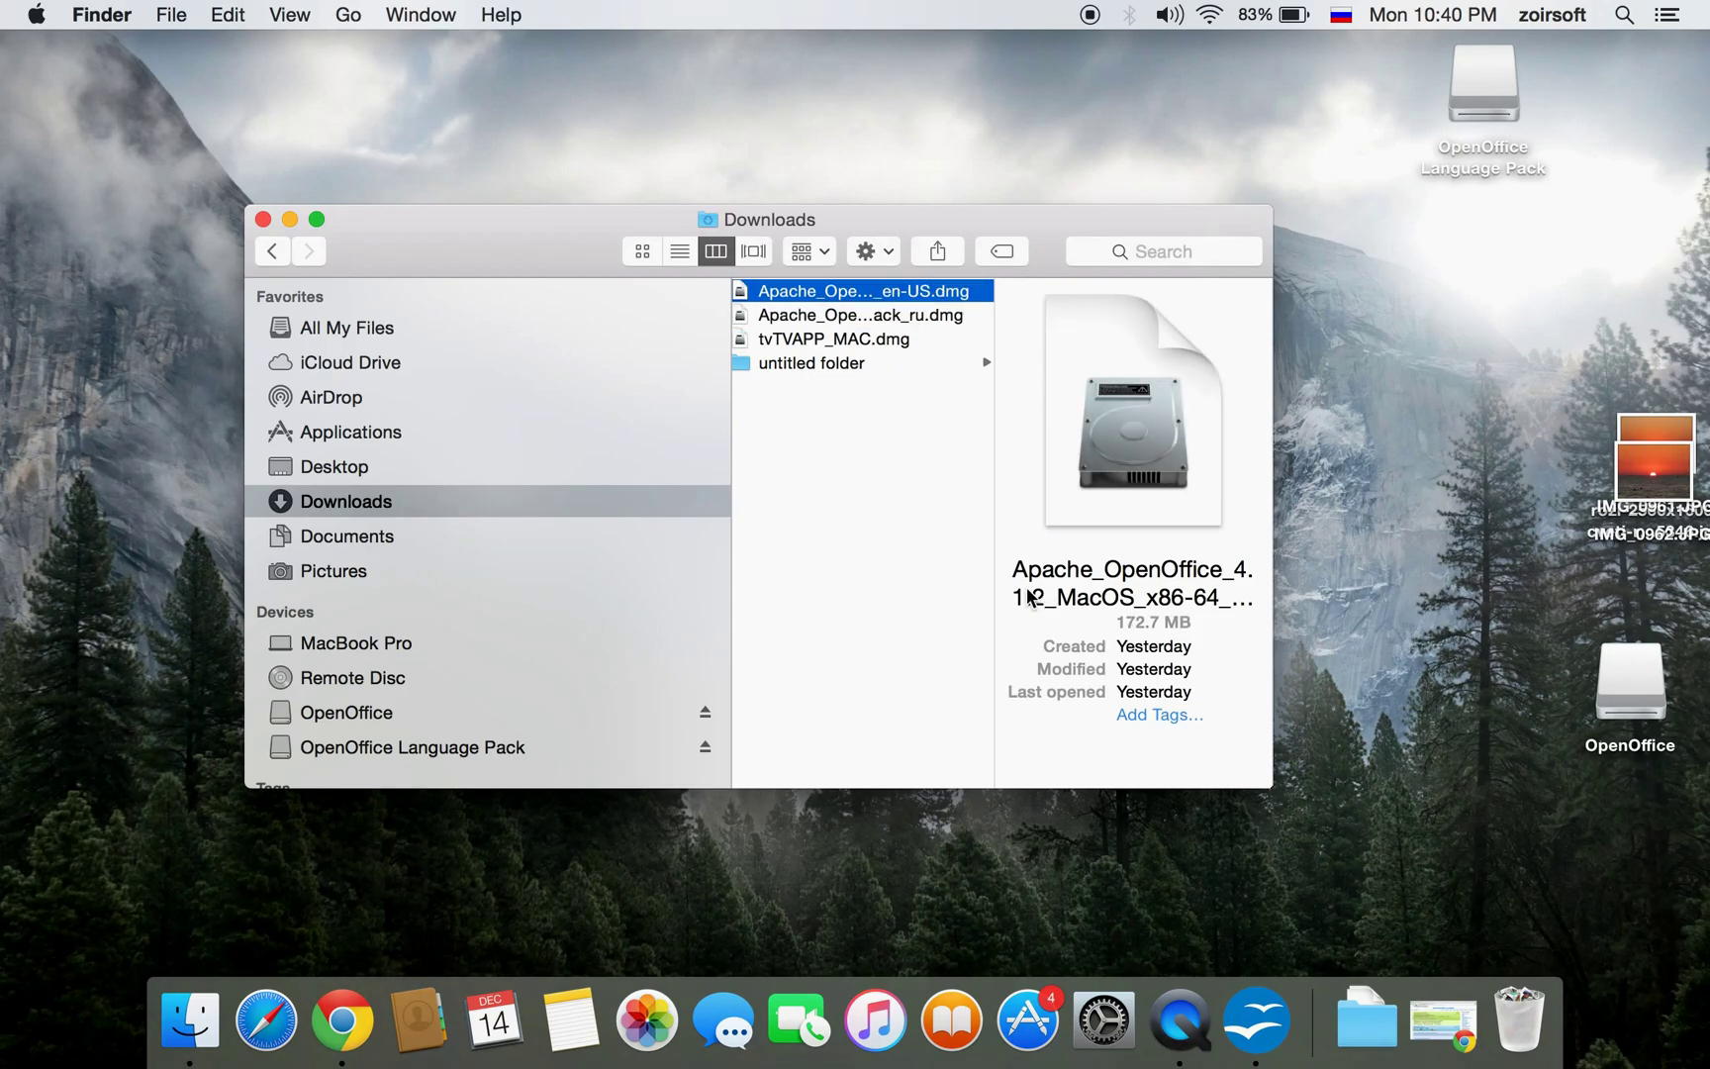
- Attempt to drag OpenOffice from Applications to Trash, dismissing the app-still-open alert
click(366, 430)
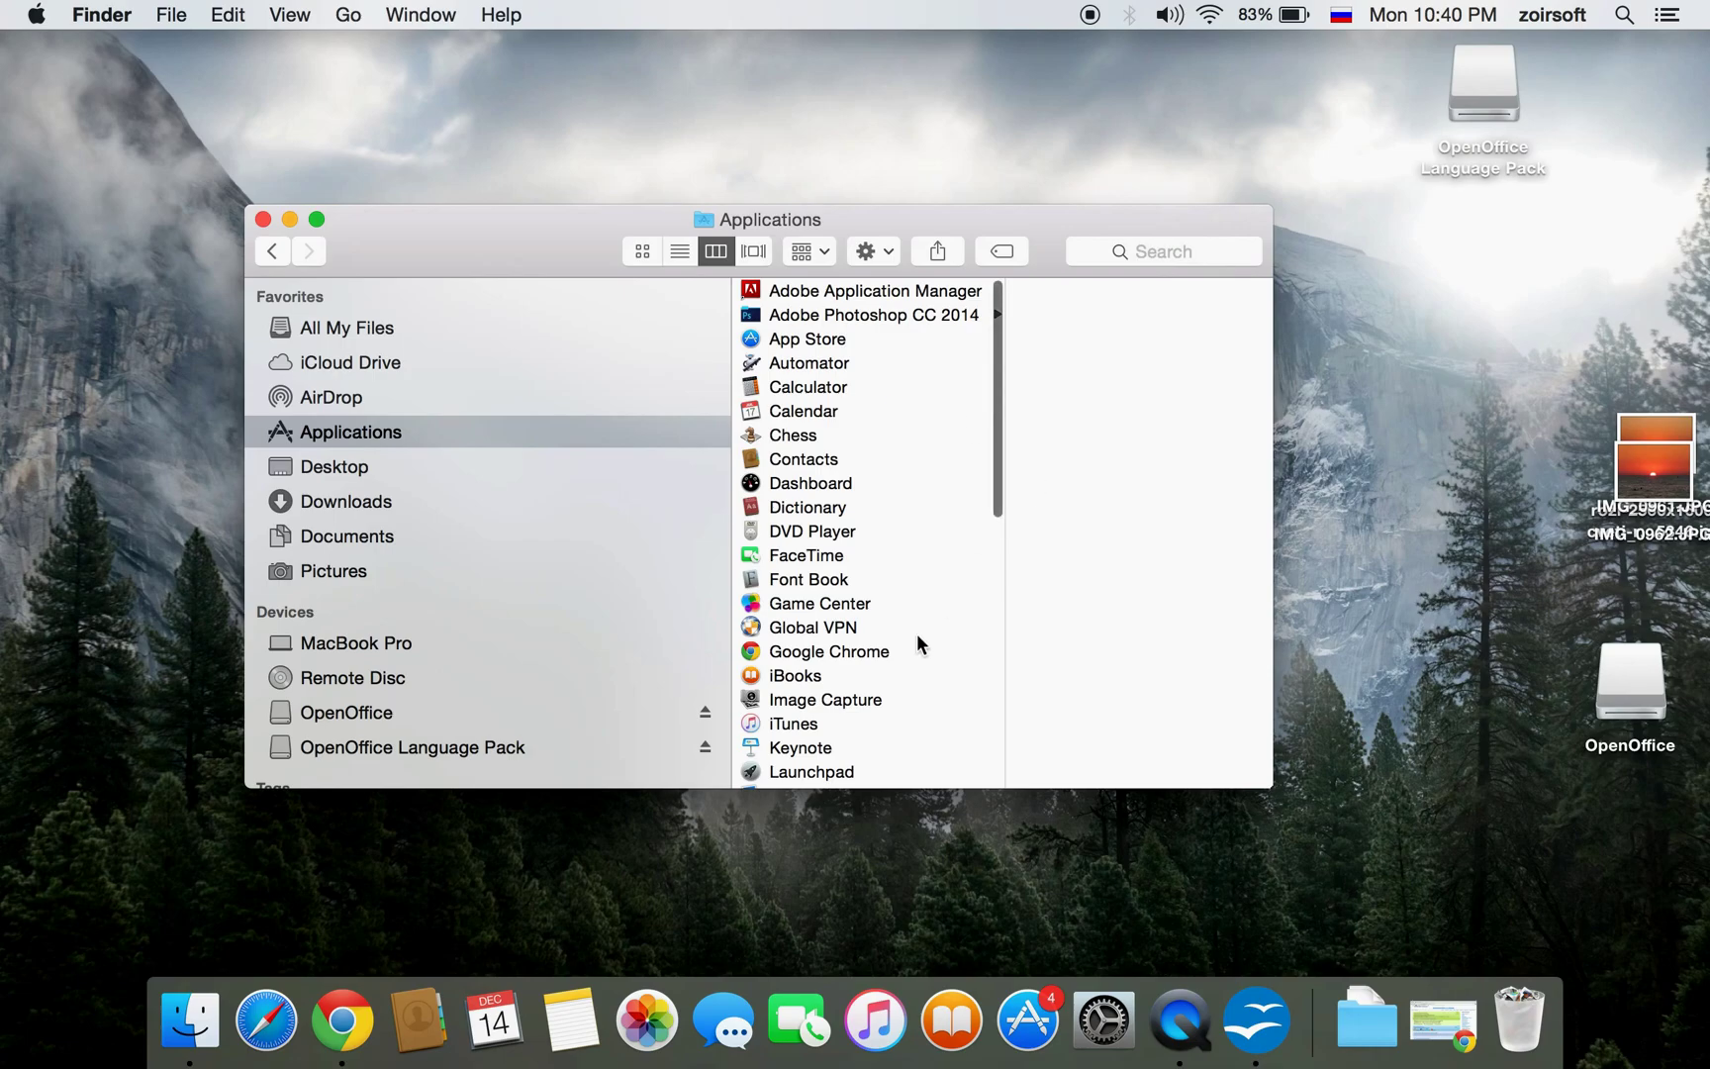
scroll(871, 673, down, 5)
scroll(852, 688, down, 4)
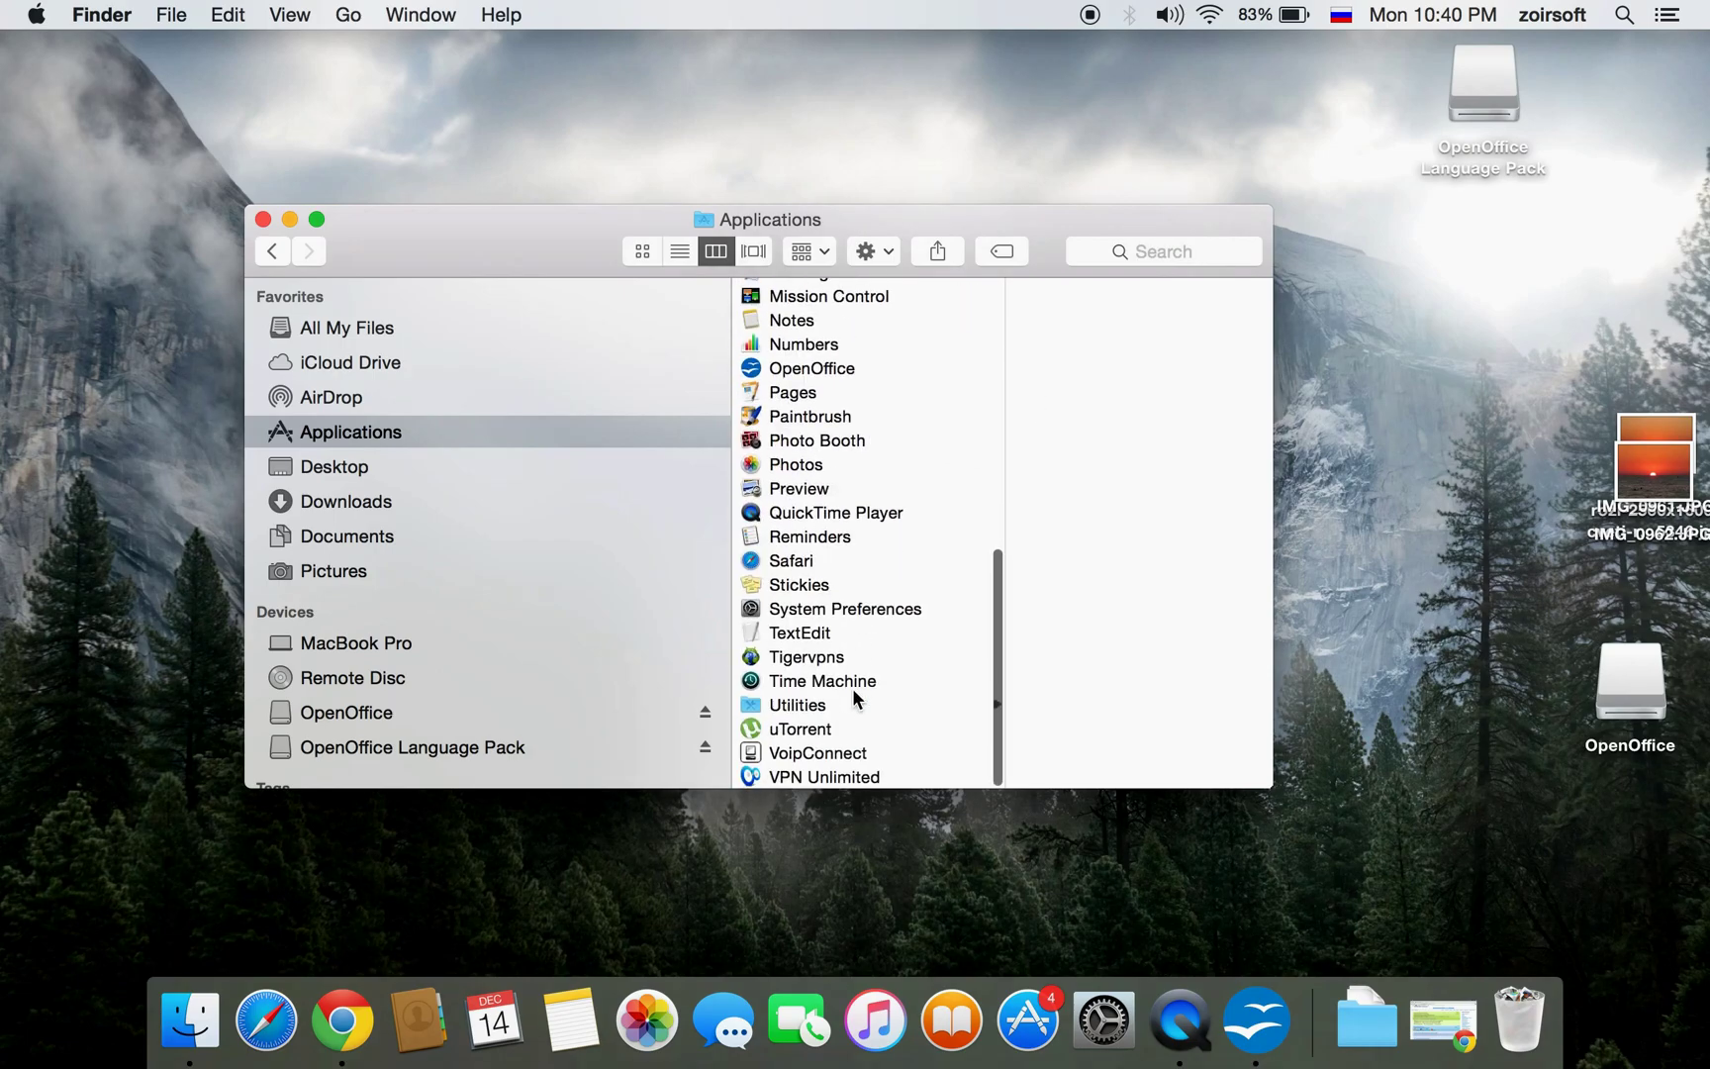
click(802, 658)
drag(786, 372, 1519, 1030)
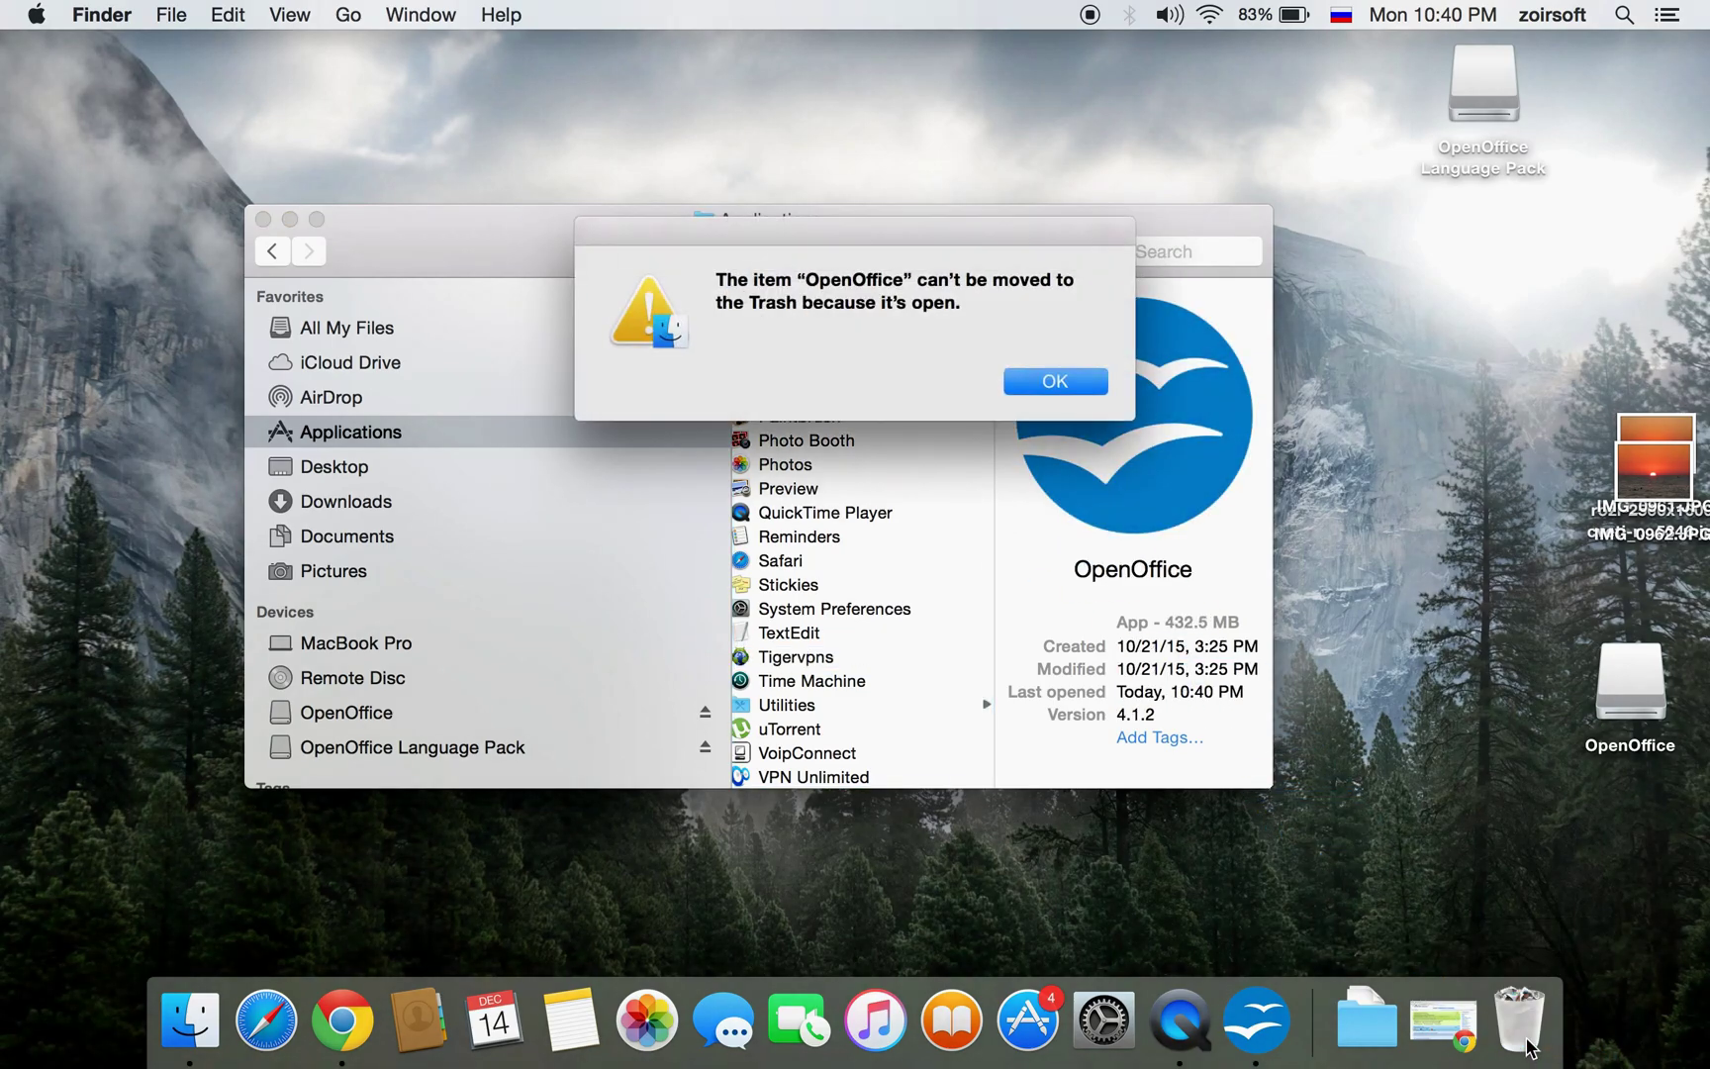
click(1043, 372)
- Eject the Language Pack disk, quit OpenOffice, and move the app to the Trash
drag(1482, 94, 1527, 1030)
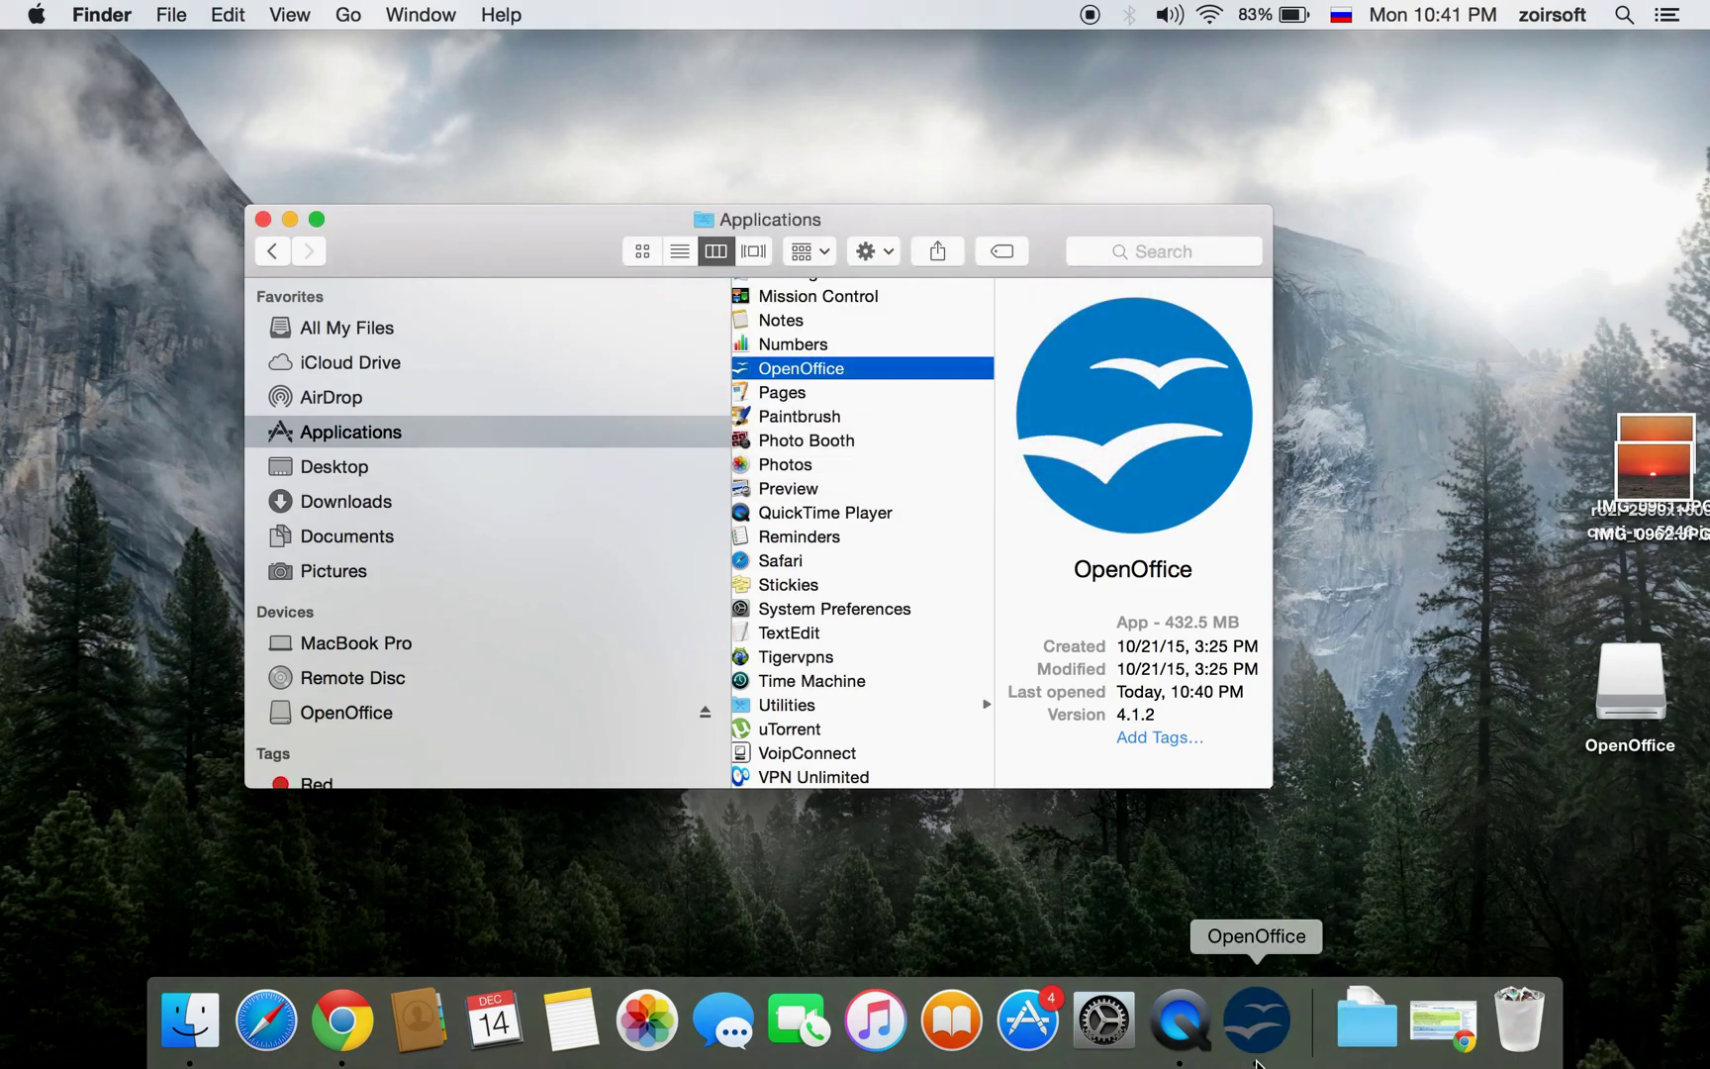
right_click(1257, 1019)
click(1267, 929)
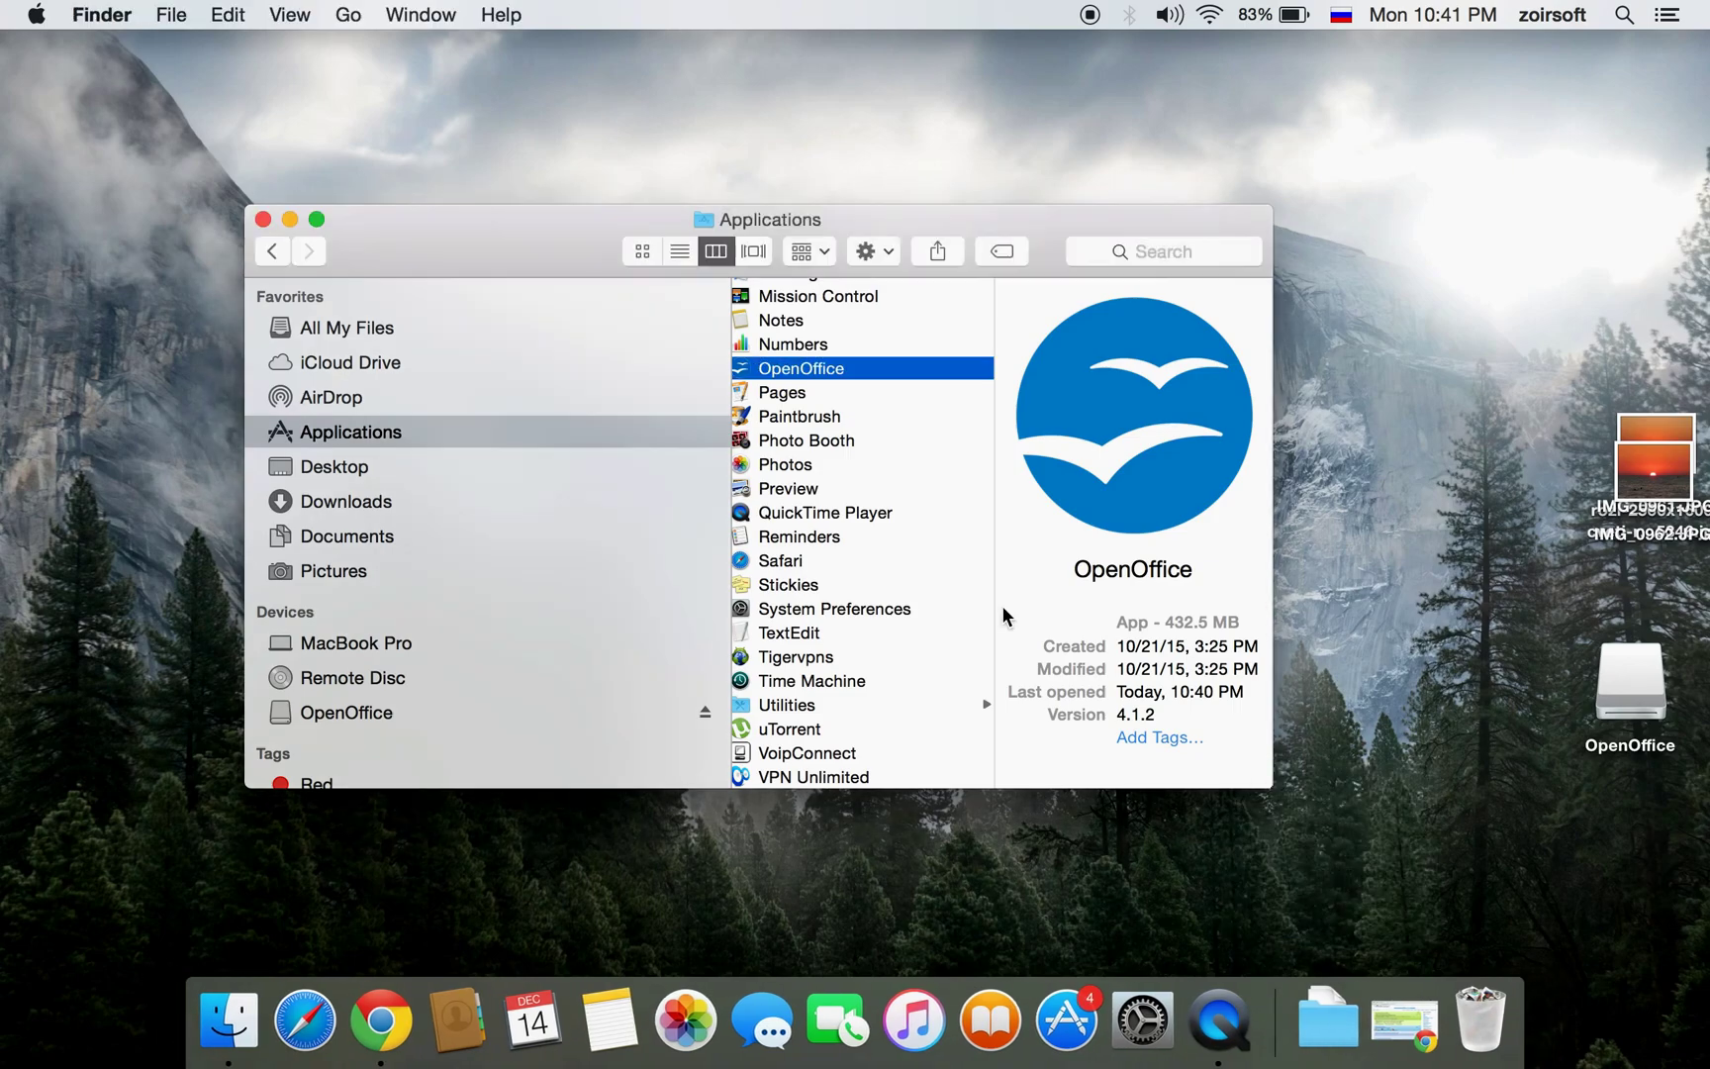
drag(830, 372, 1481, 1019)
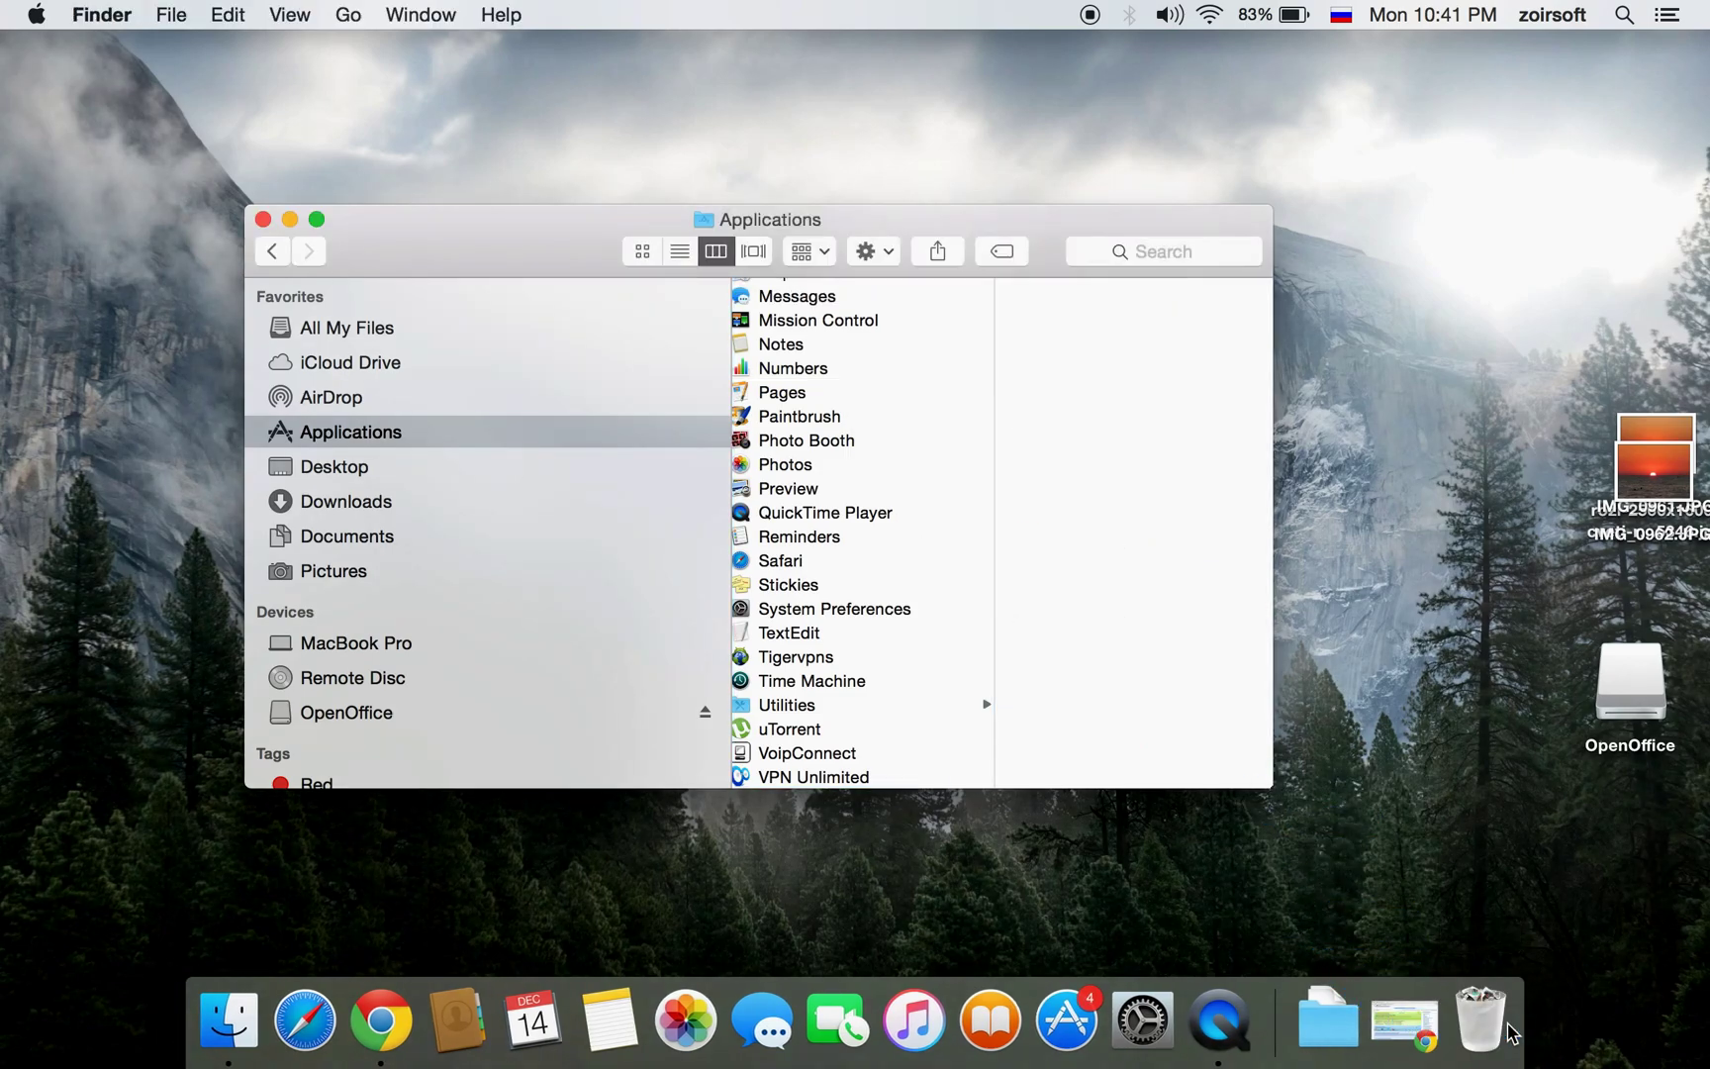
click(263, 219)
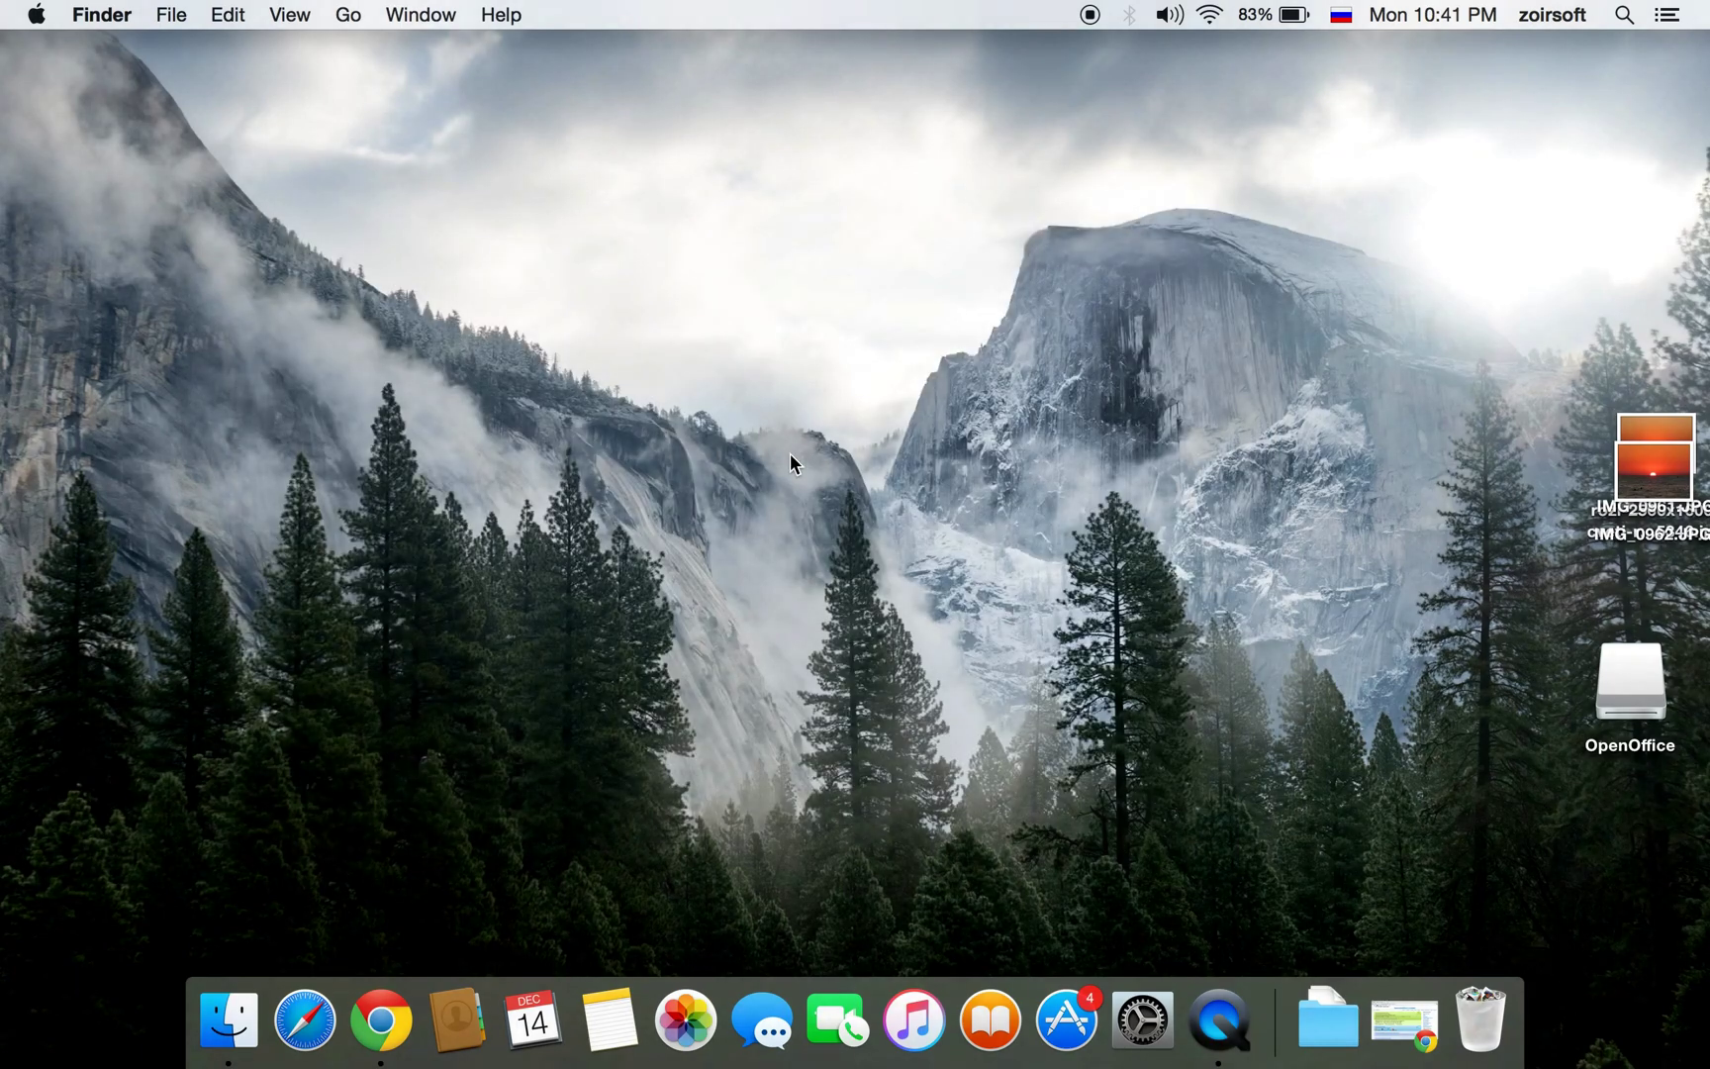
- Move the OpenOffice disk icon to the top-right and confirm Launchpad no longer lists OpenOffice
drag(1631, 683, 1603, 229)
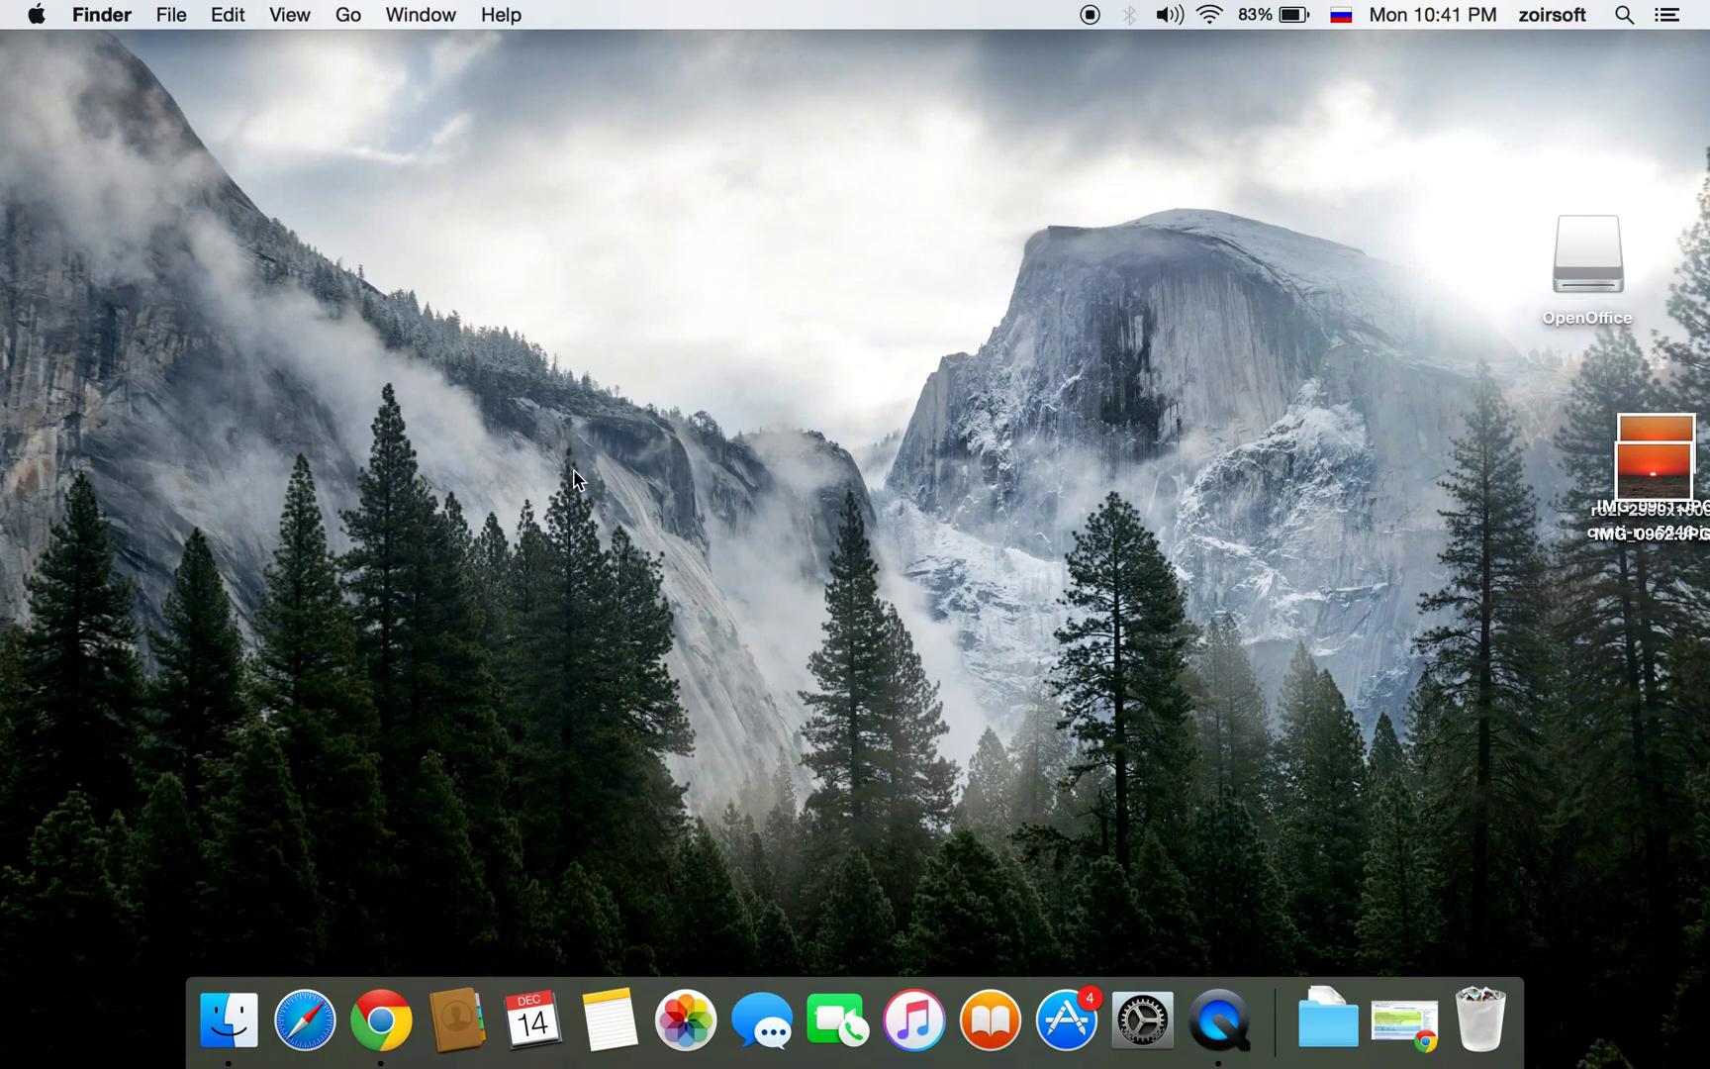
key(F4)
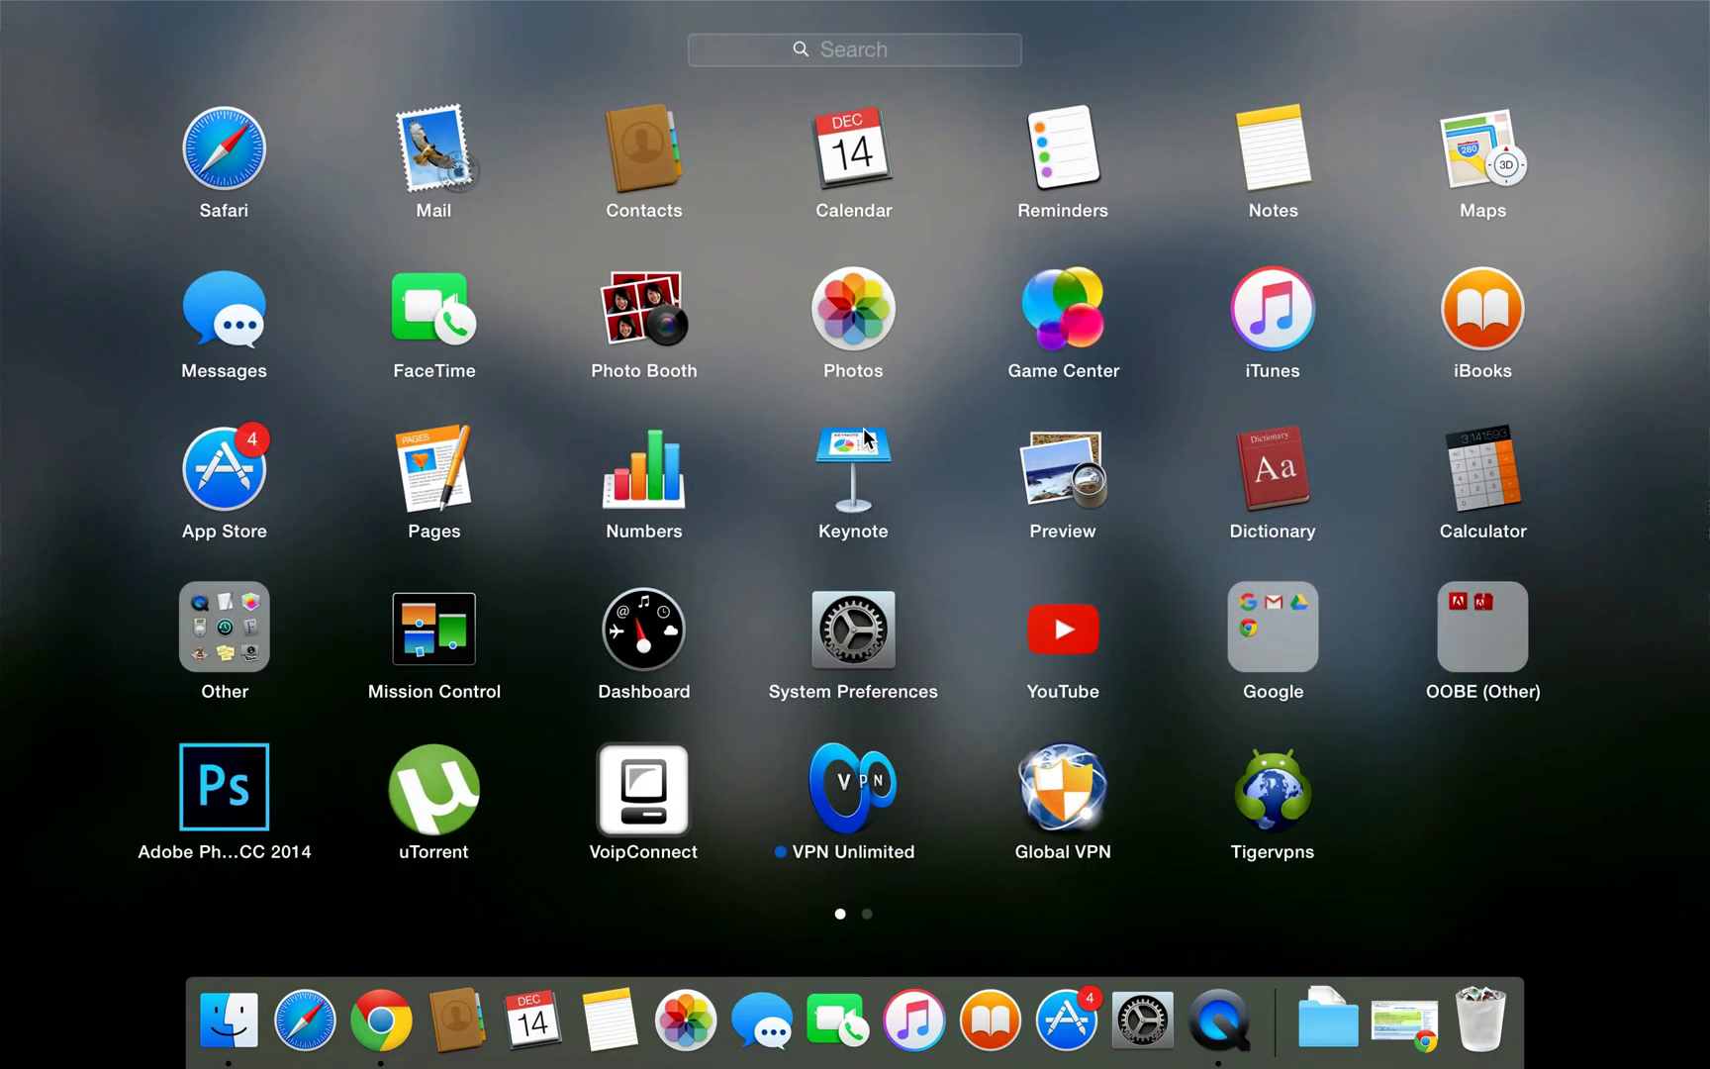
click(704, 406)
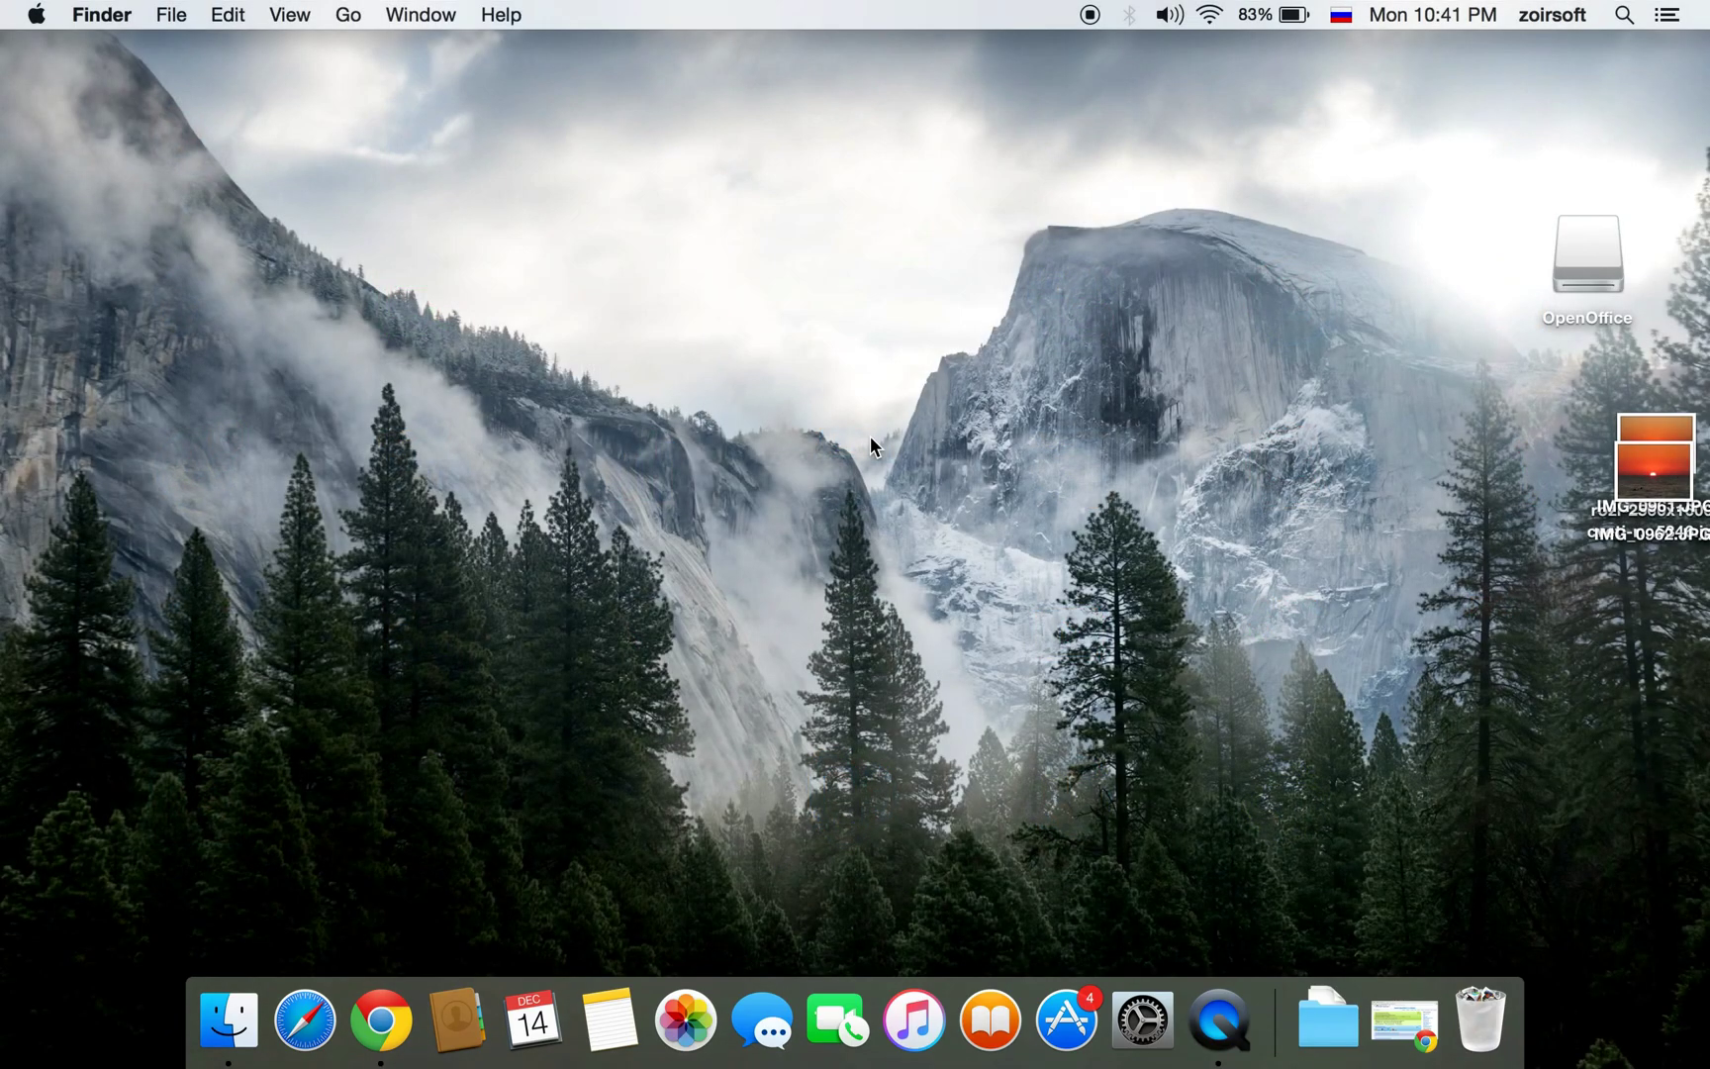